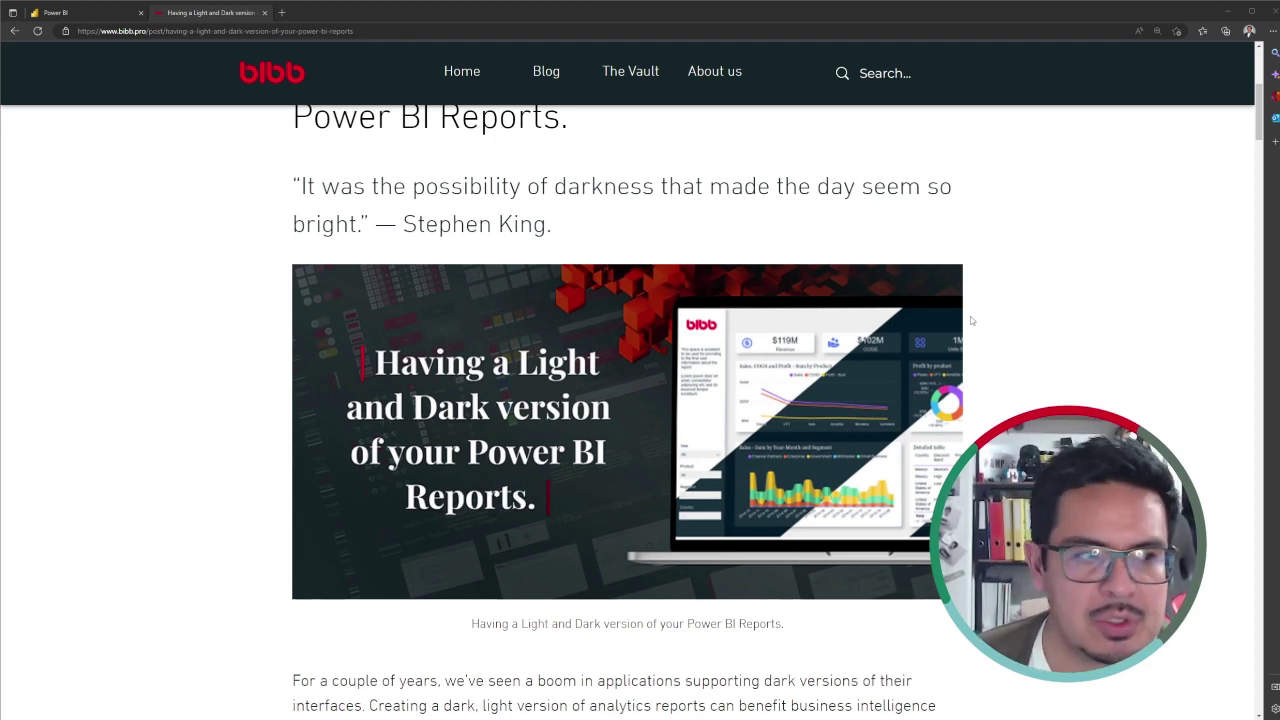
# Scroll the Bookmark page to view the dark Sales, COGS and Profit chart and toggle.
pyautogui.scroll(-15, 990, 316)
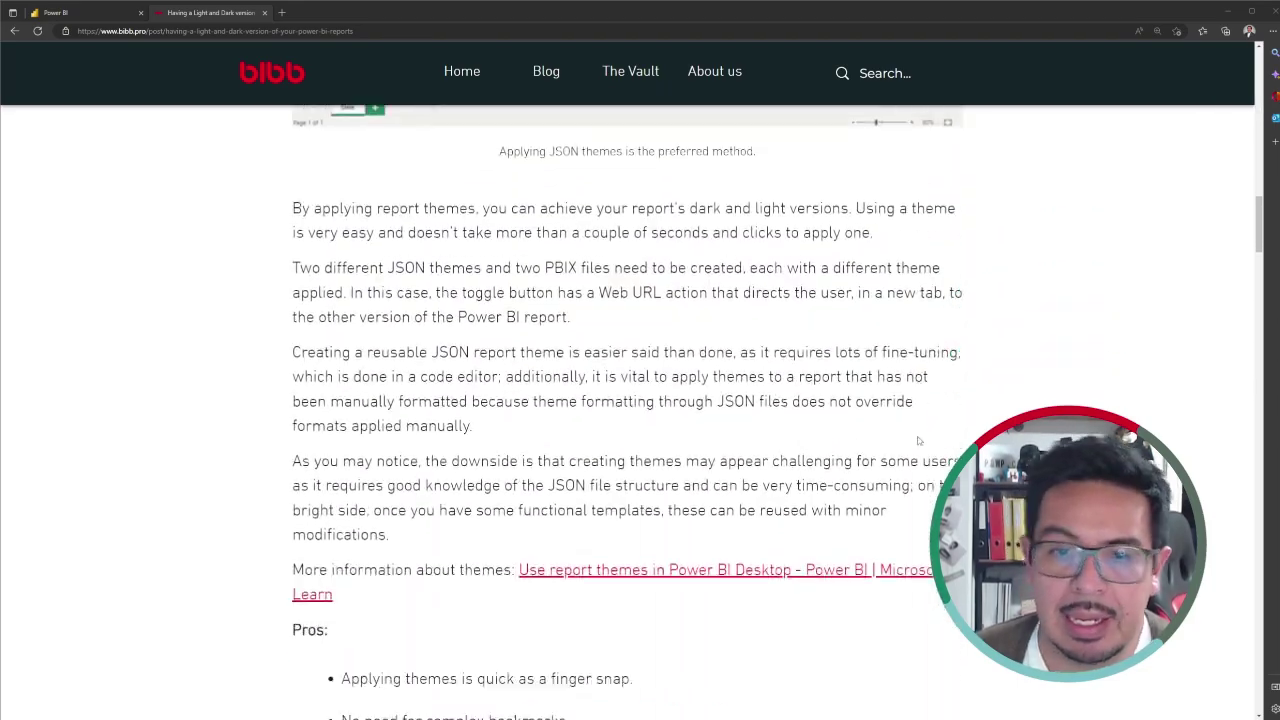
pyautogui.scroll(-20, 915, 441)
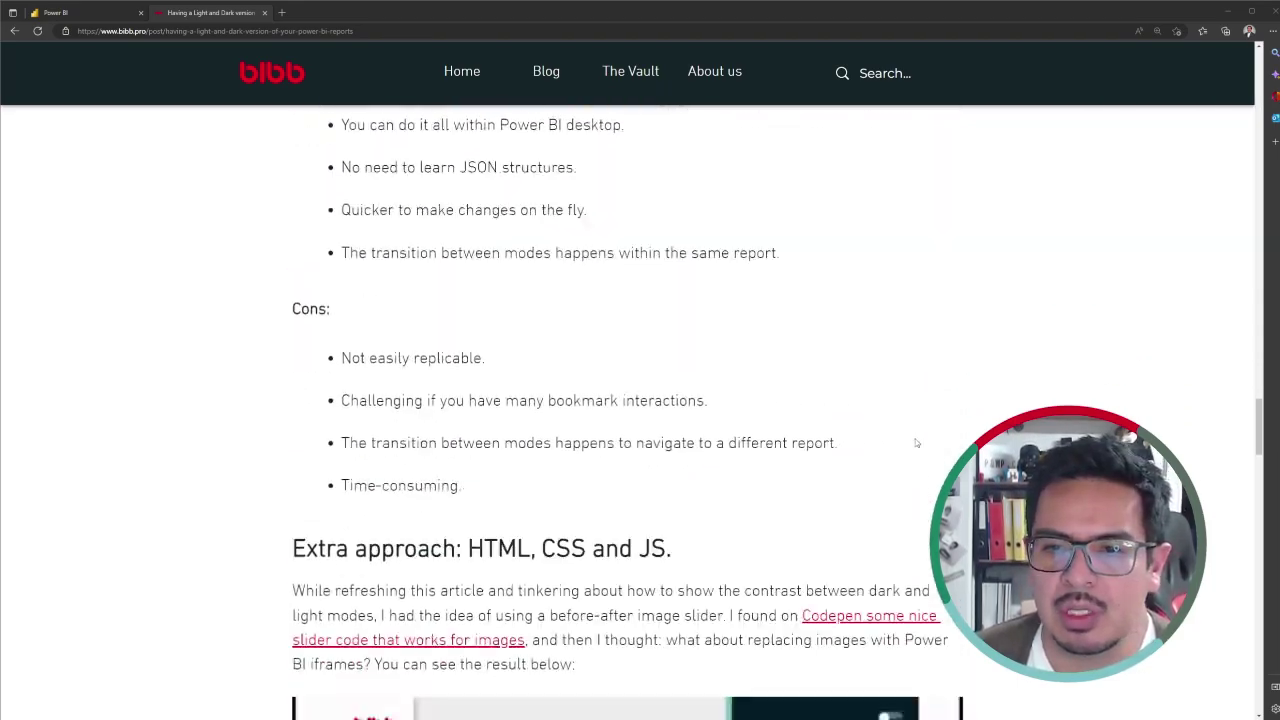
pyautogui.scroll(10, 916, 445)
pyautogui.scroll(10, 916, 447)
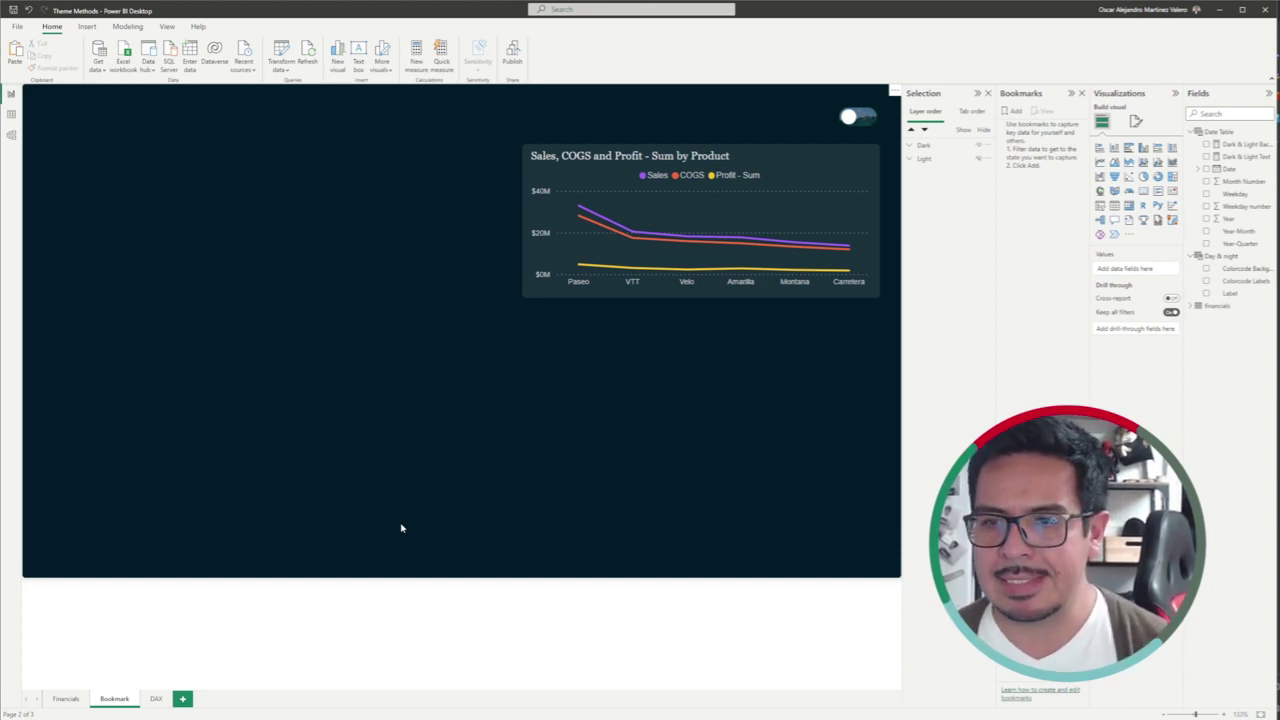
# Preview the light version by toggling the Dark group's visibility, then expand both groups.
pyautogui.click(979, 146)
pyautogui.click(980, 160)
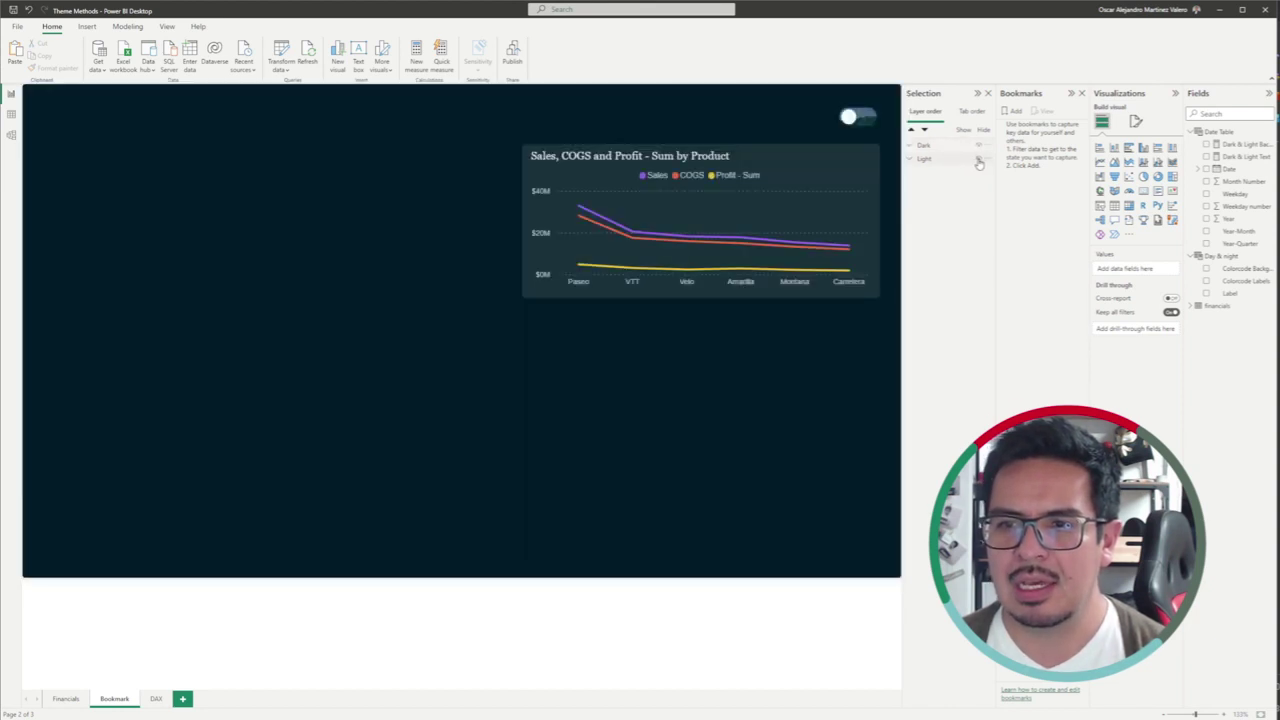
pyautogui.click(980, 147)
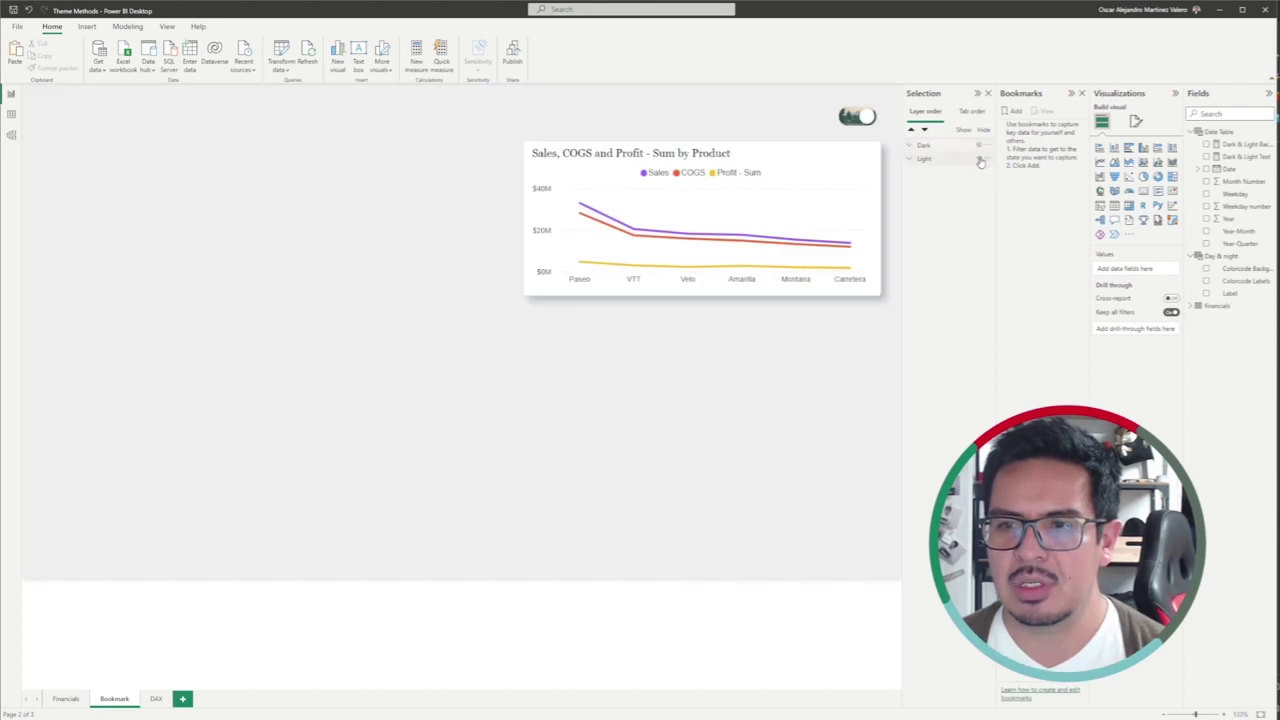
pyautogui.click(980, 160)
pyautogui.click(912, 159)
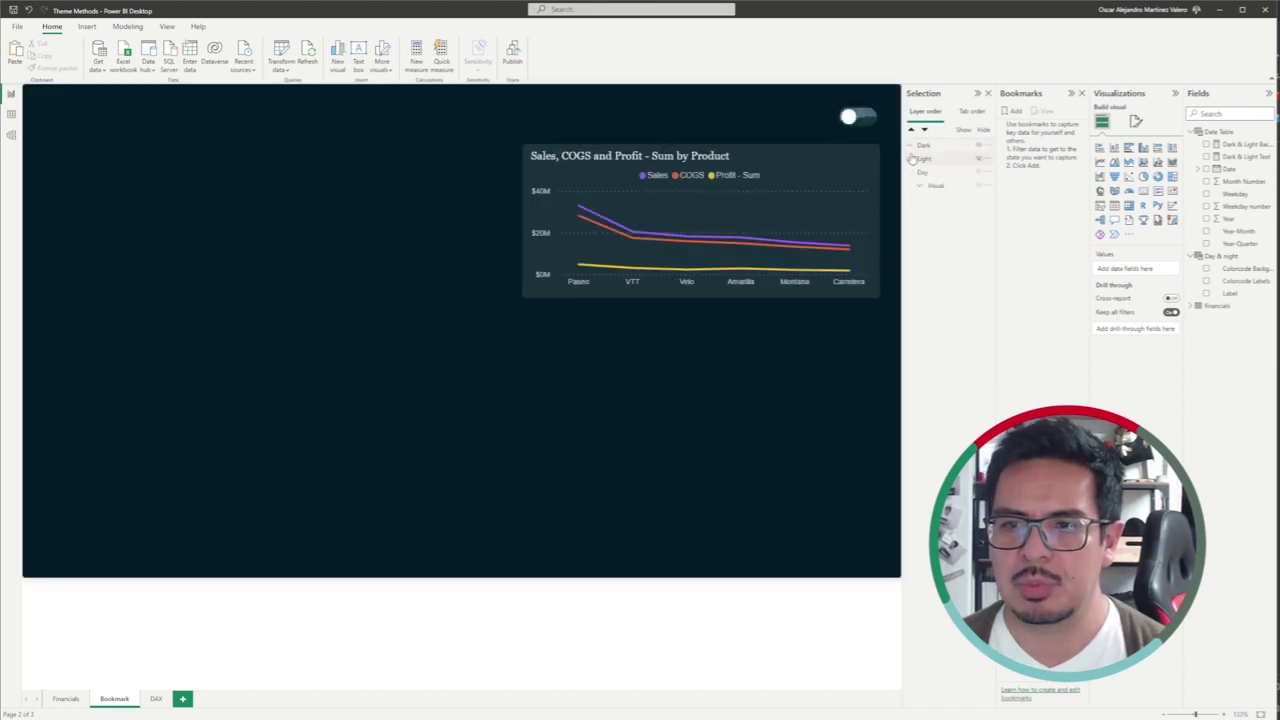
pyautogui.click(911, 146)
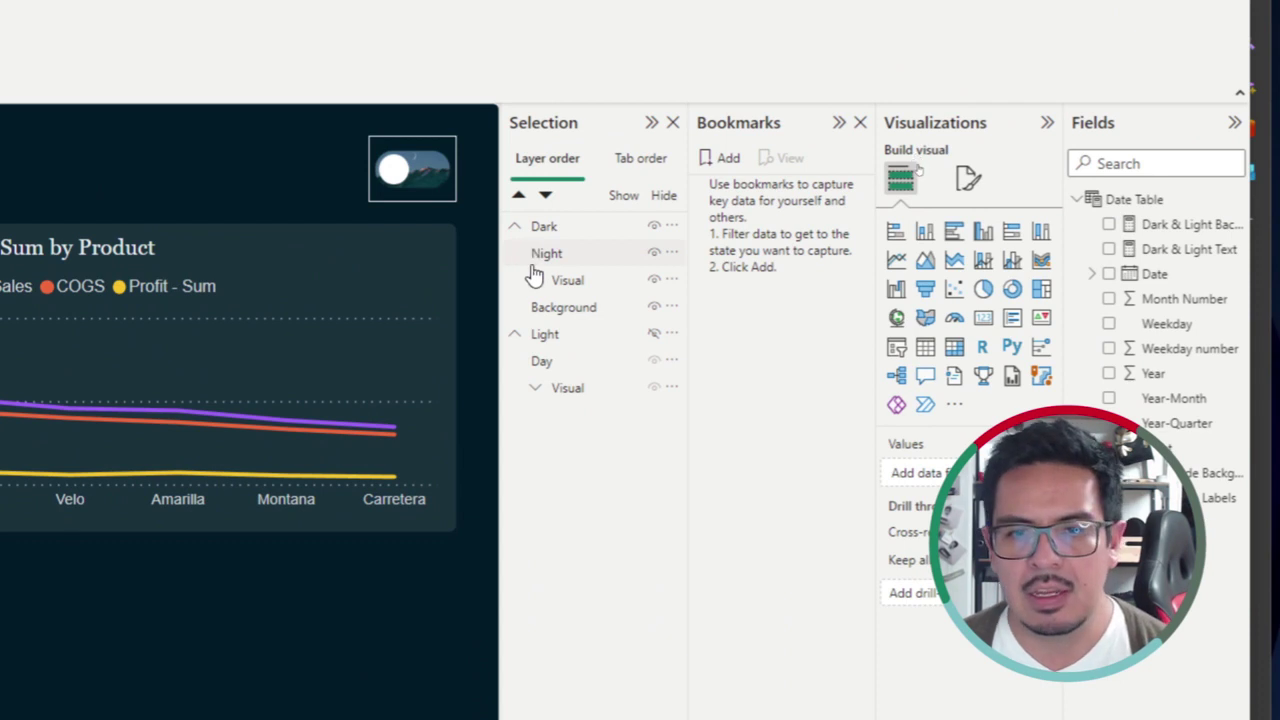
# Hide the Dark group, show the Light group, and collapse both group lists.
pyautogui.click(657, 232)
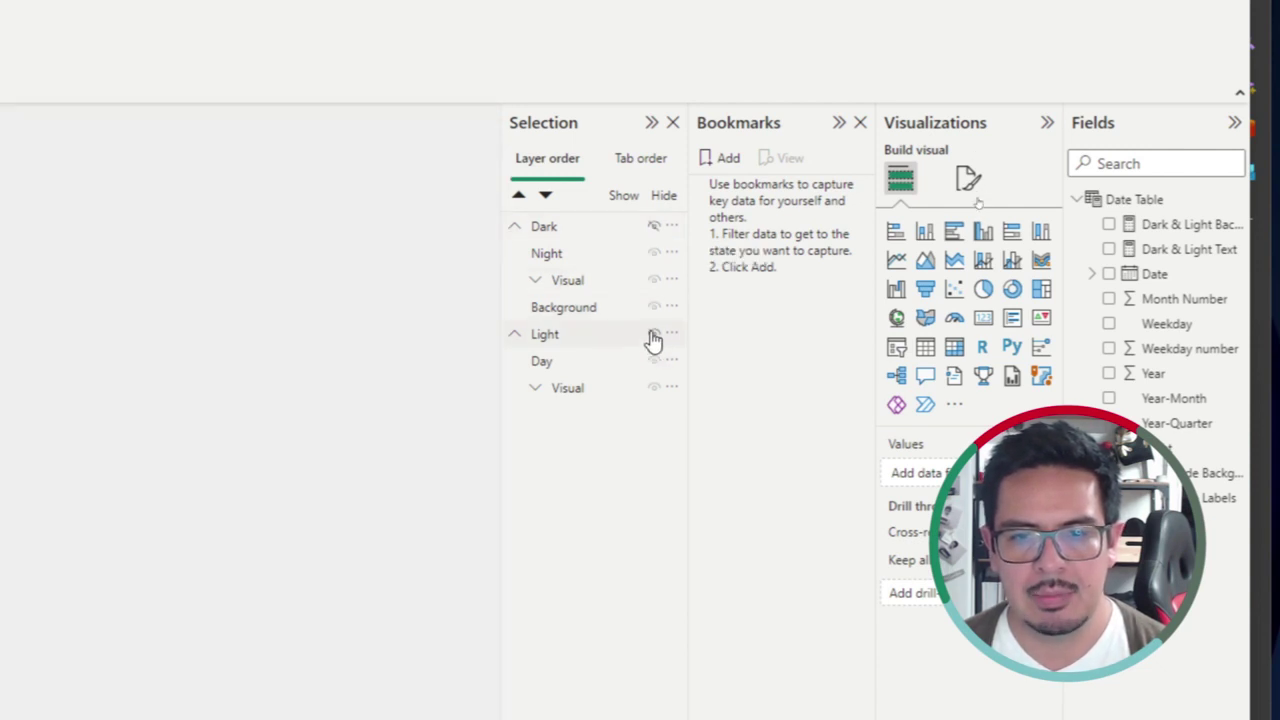
pyautogui.click(650, 336)
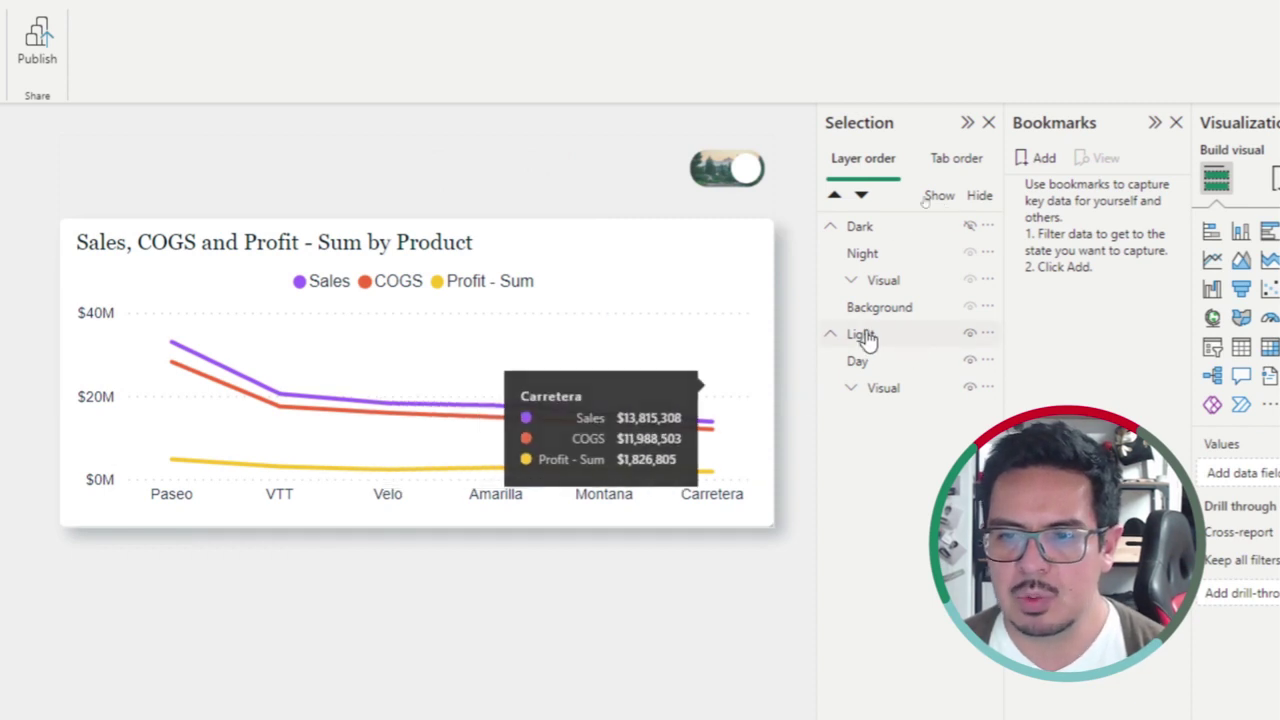
pyautogui.click(829, 336)
pyautogui.click(832, 229)
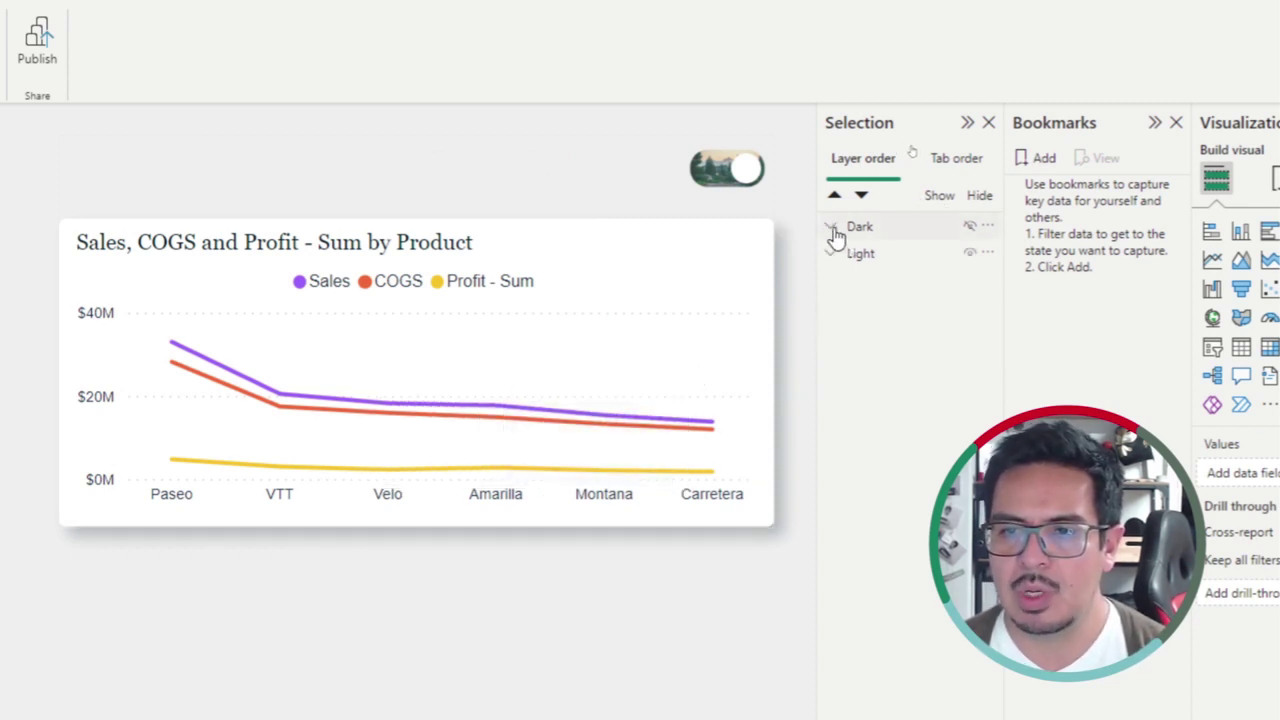
pyautogui.click(886, 232)
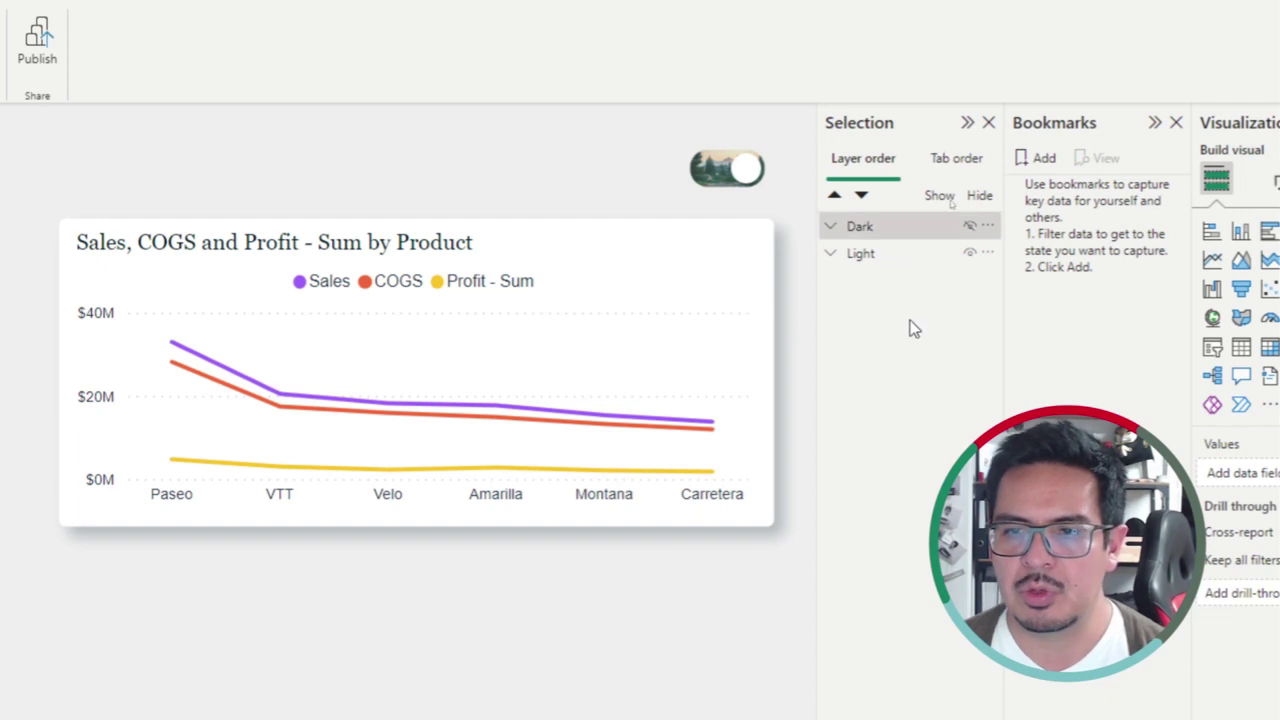
# Add a bookmark of the current light view and rename it 'Light'.
pyautogui.keyDown('ctrl'); pyautogui.click(904, 256); pyautogui.keyUp('ctrl')
pyautogui.keyDown('ctrl'); pyautogui.click(900, 252); pyautogui.keyUp('ctrl')
pyautogui.click(900, 256)
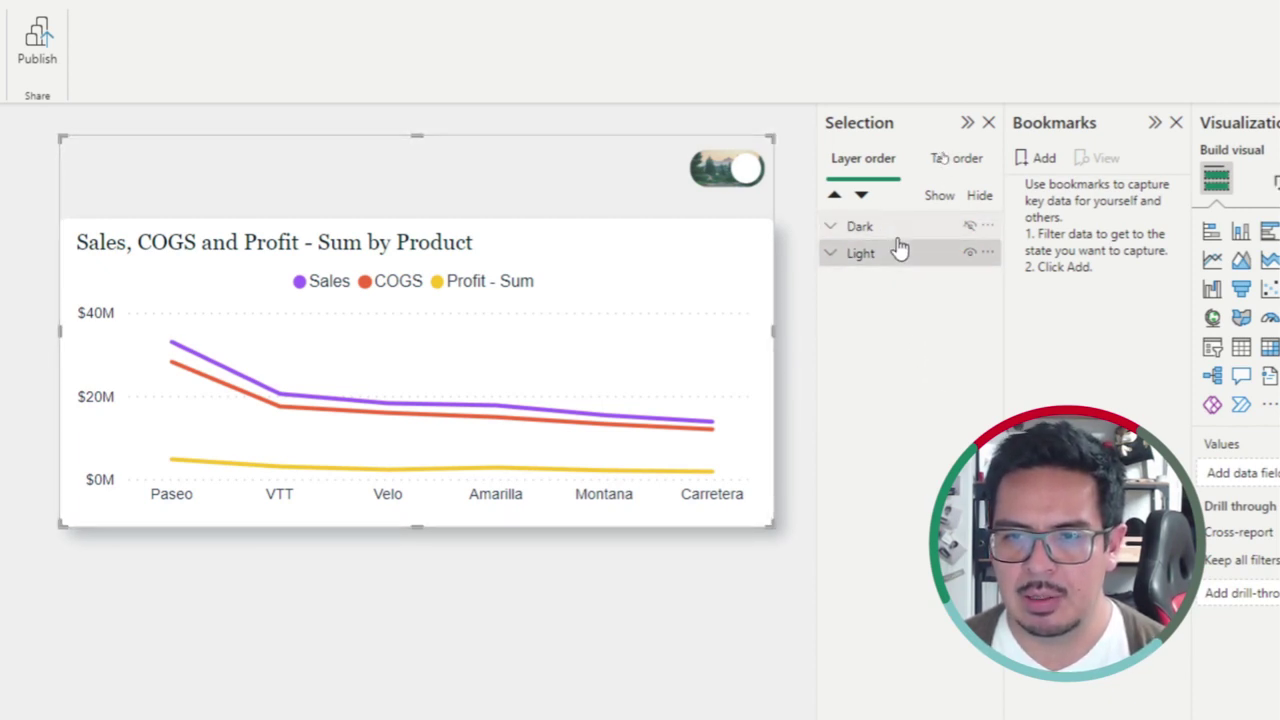
pyautogui.keyDown('ctrl'); pyautogui.click(899, 232); pyautogui.keyUp('ctrl')
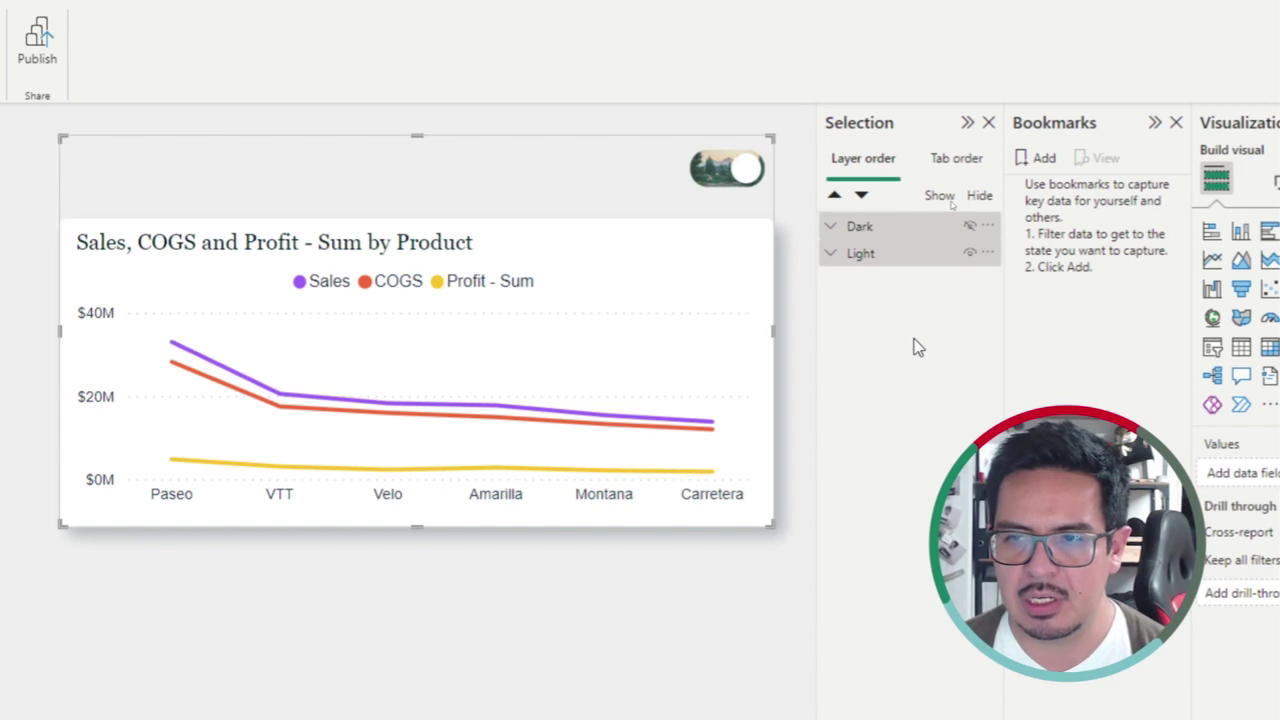
pyautogui.click(1038, 160)
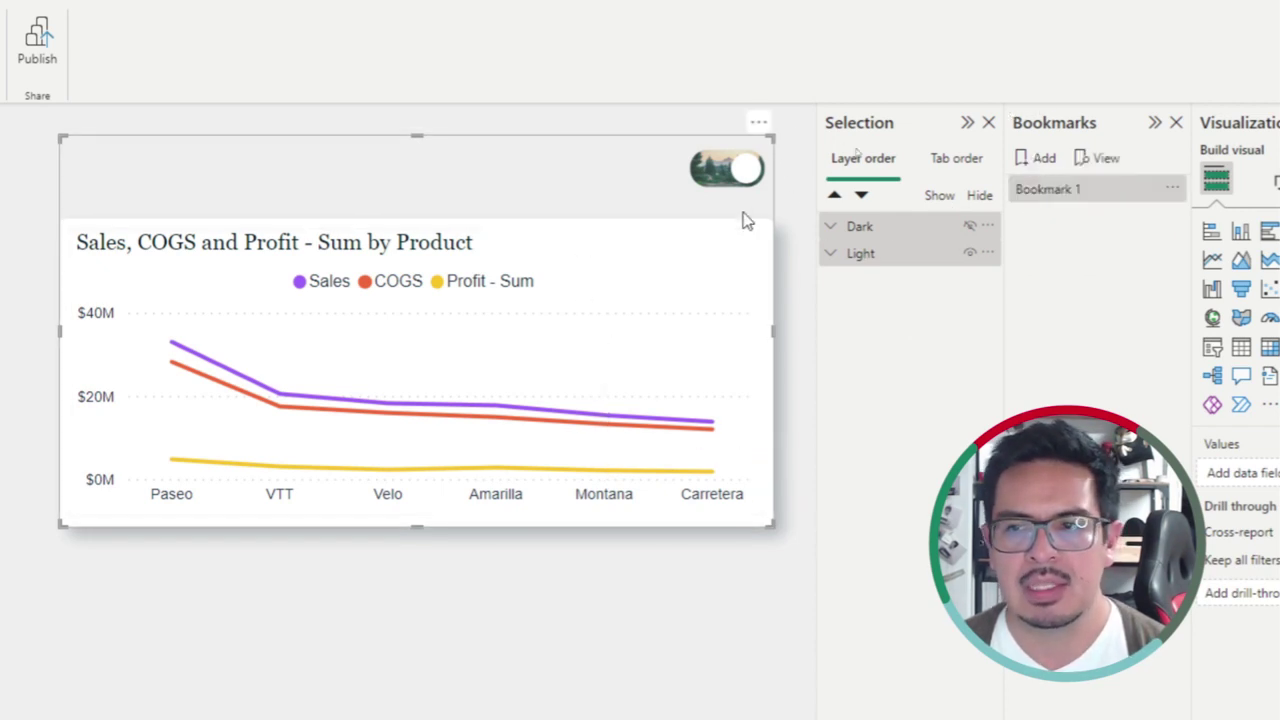
pyautogui.click(1180, 191)
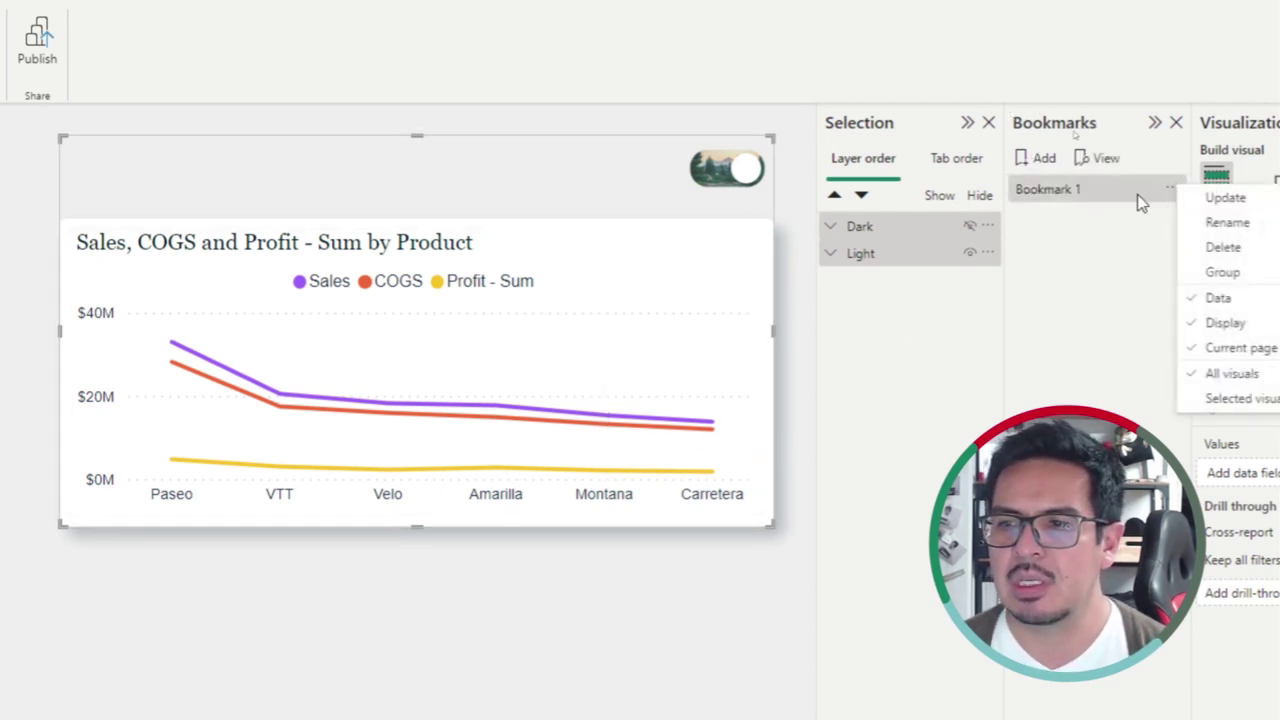
pyautogui.click(1230, 222)
pyautogui.write('Li')
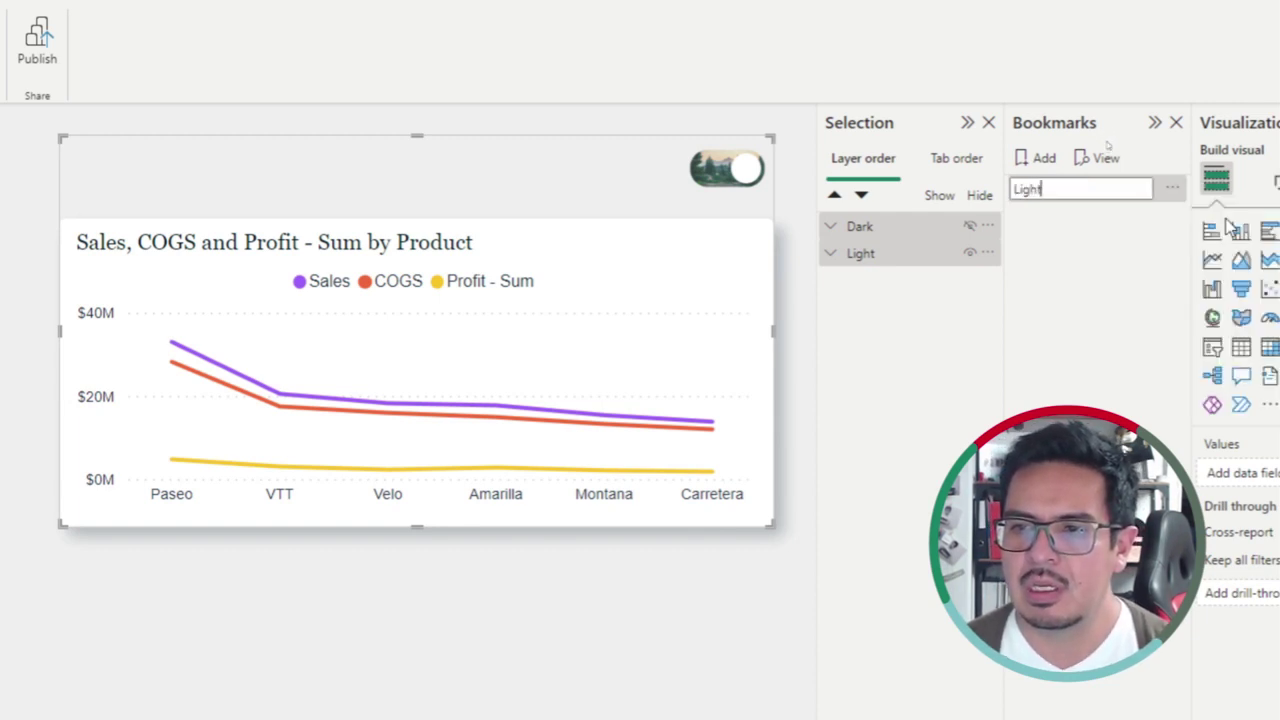
pyautogui.write('ght')
pyautogui.press('Return')
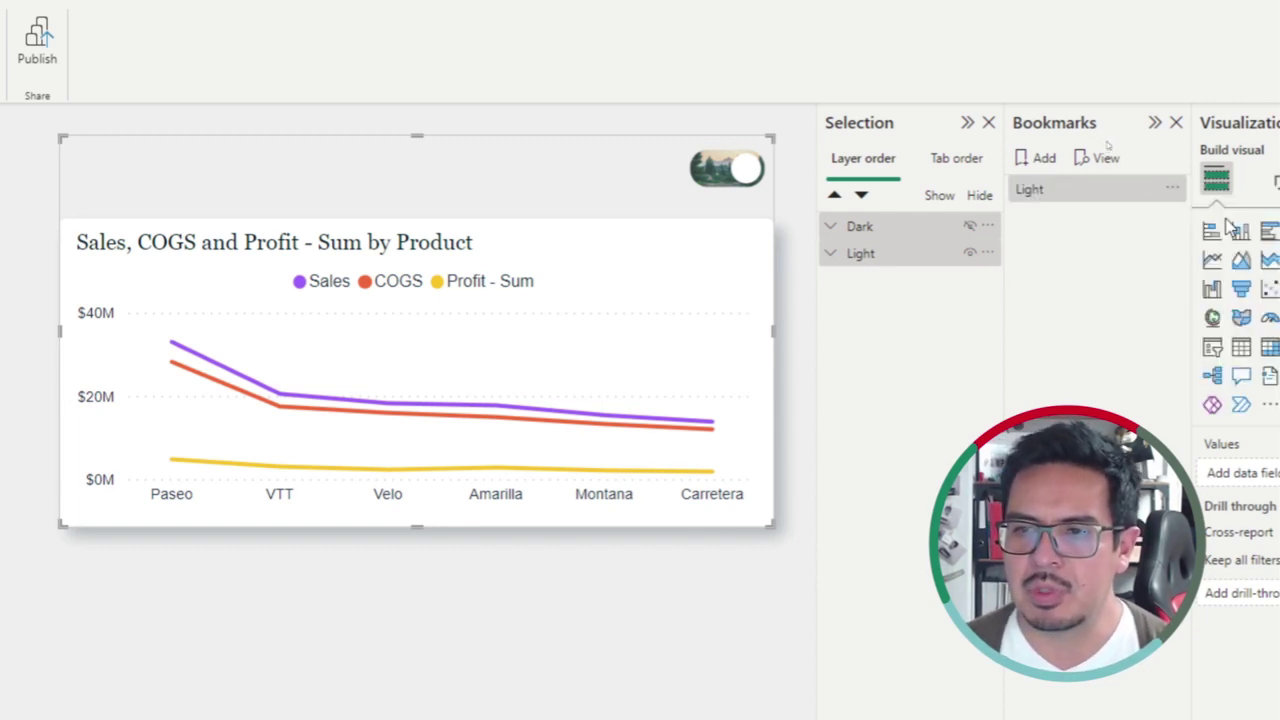
# Make the Dark group visible again and hide the Light group.
pyautogui.click(970, 228)
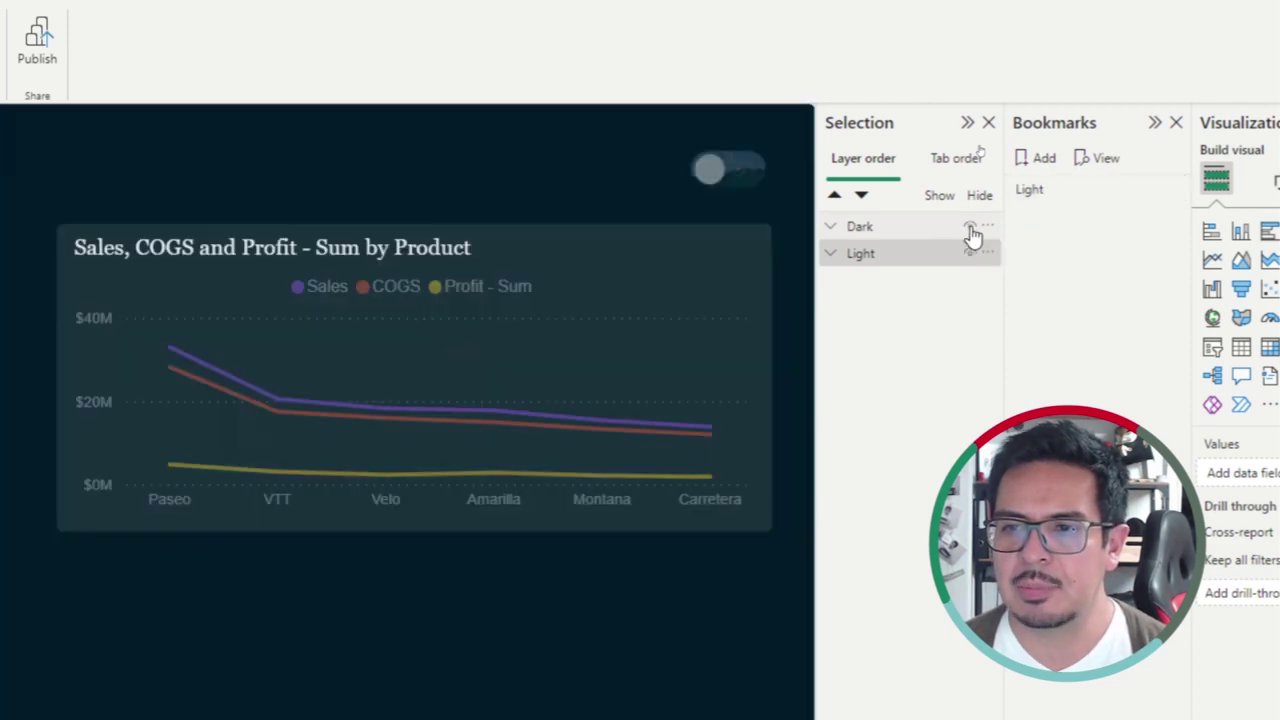
pyautogui.click(970, 254)
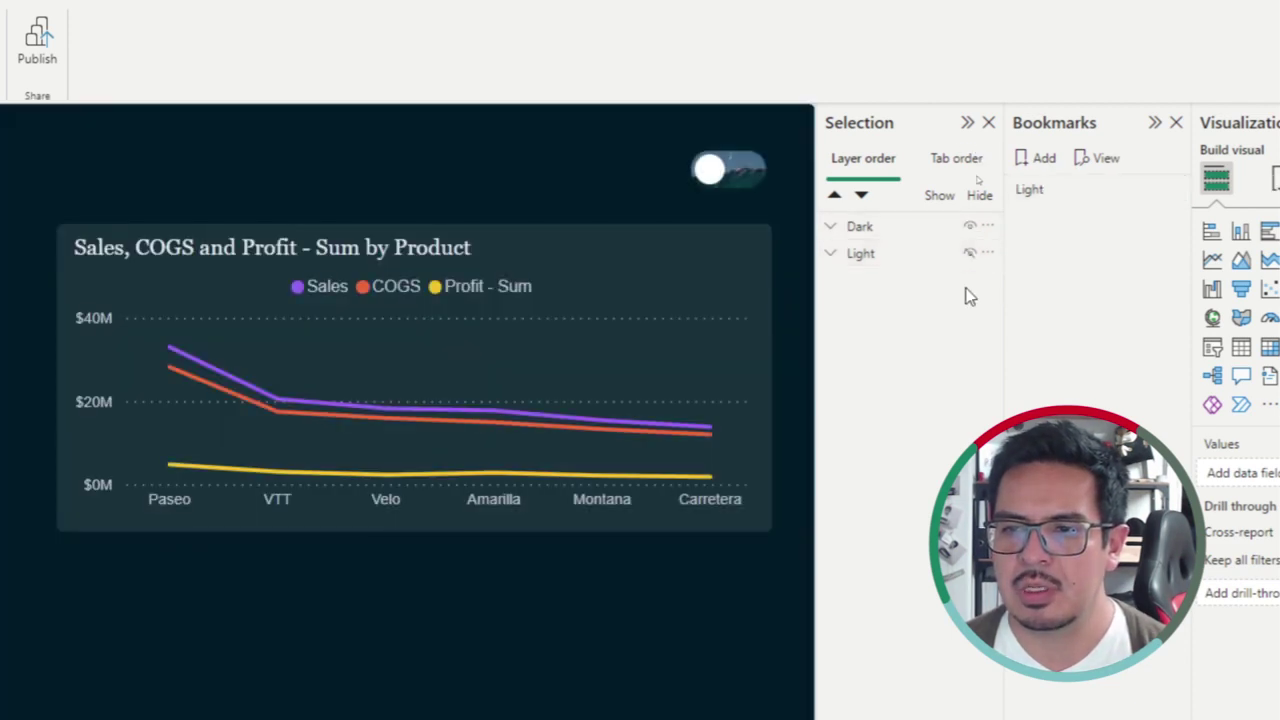
pyautogui.click(914, 228)
pyautogui.keyDown('ctrl'); pyautogui.click(920, 255); pyautogui.keyUp('ctrl')
pyautogui.keyDown('ctrl'); pyautogui.click(903, 228); pyautogui.keyUp('ctrl')
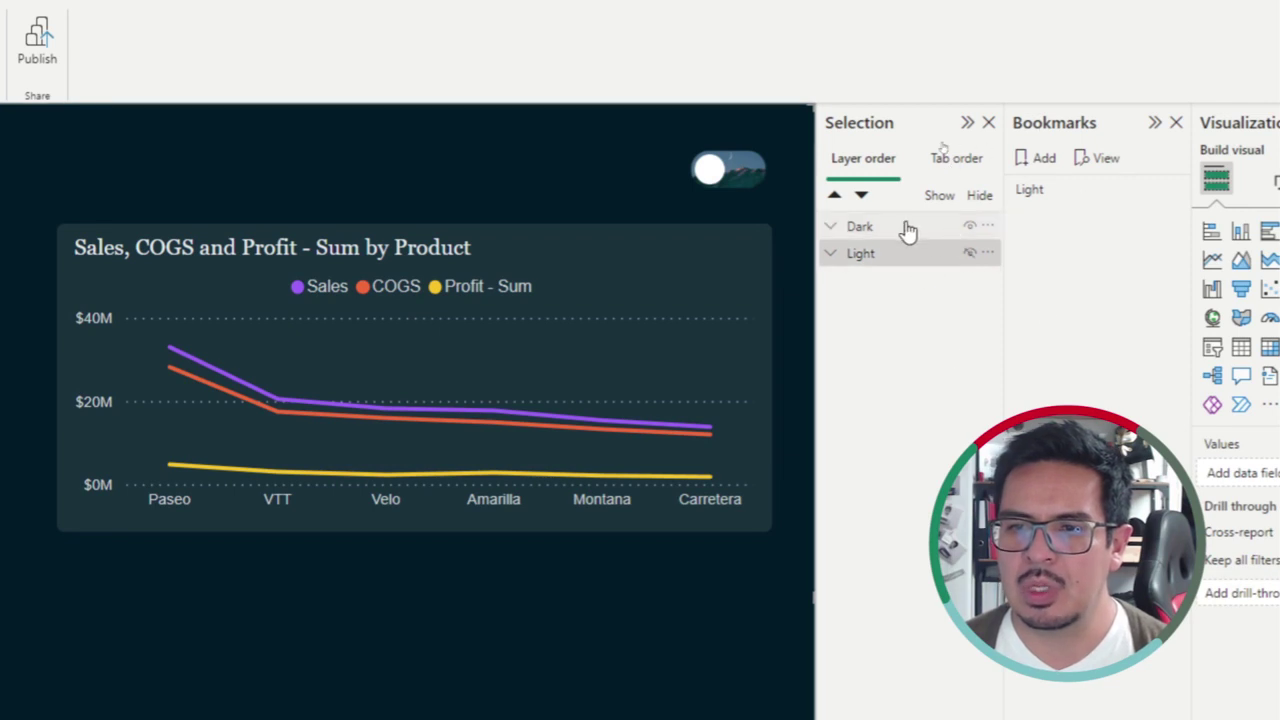
# Add a bookmark of the dark view and name it 'Dark'.
pyautogui.keyDown('ctrl'); pyautogui.click(966, 238); pyautogui.keyUp('ctrl')
pyautogui.click(1044, 162)
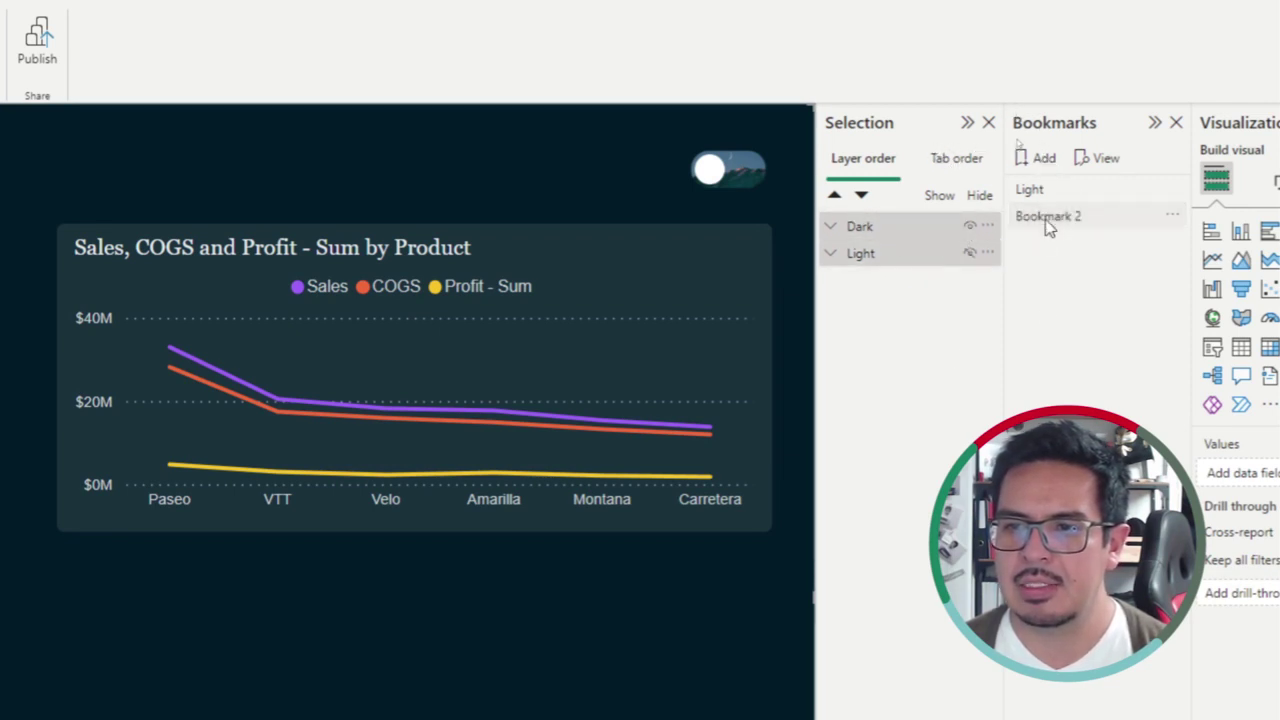
pyautogui.doubleClick(1046, 216)
pyautogui.write('Da')
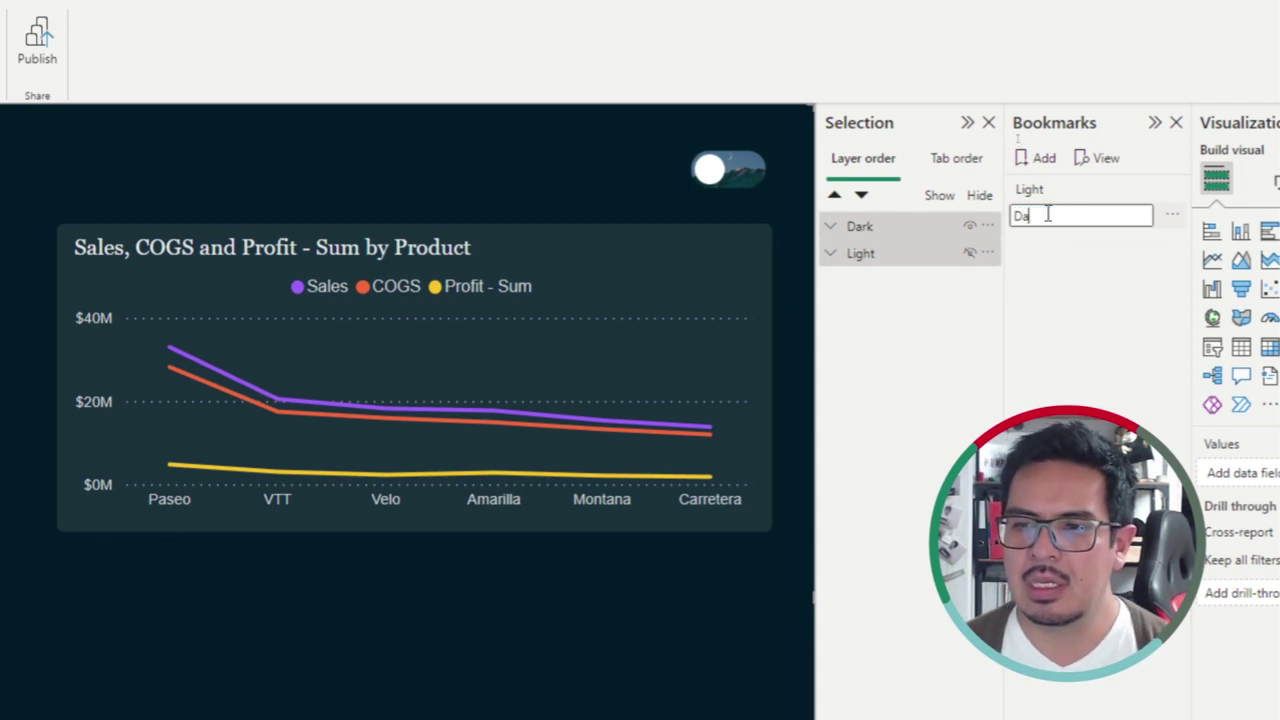
pyautogui.write('rk')
pyautogui.click(1100, 320)
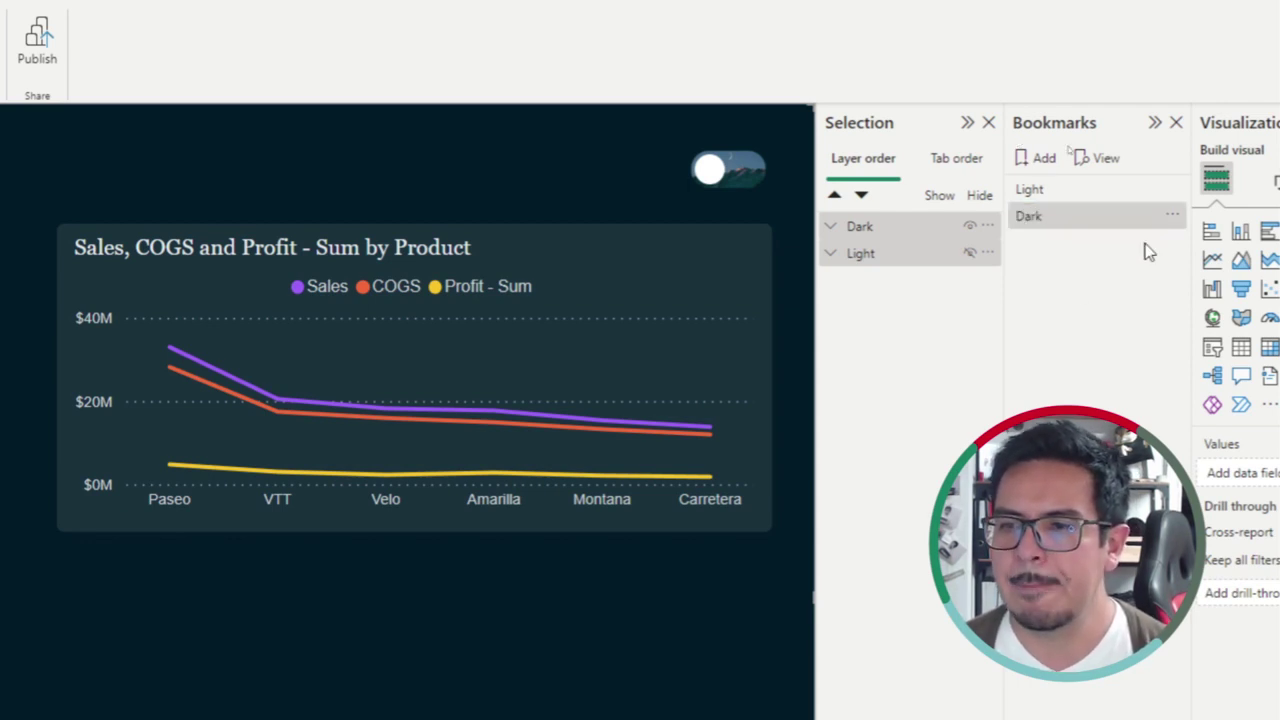
# Turn off data capture for the Dark bookmark and review the Light bookmark's options.
pyautogui.click(1174, 216)
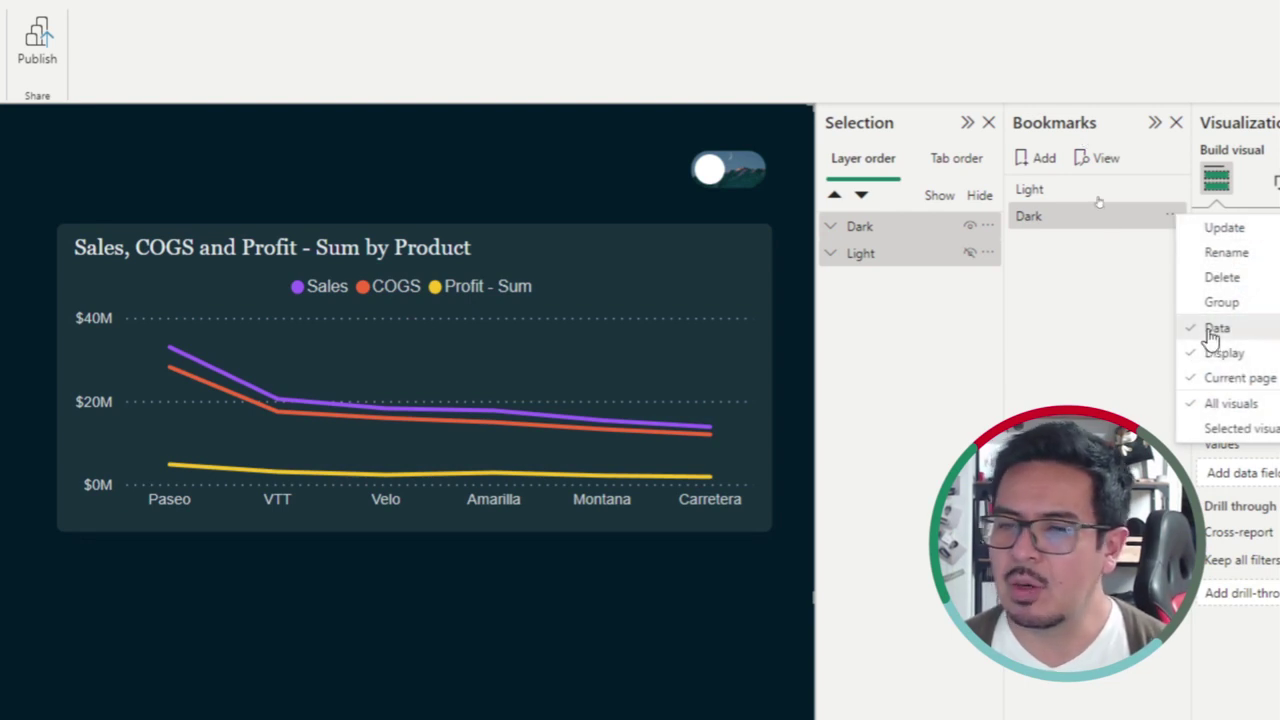
pyautogui.click(1214, 330)
pyautogui.click(1174, 216)
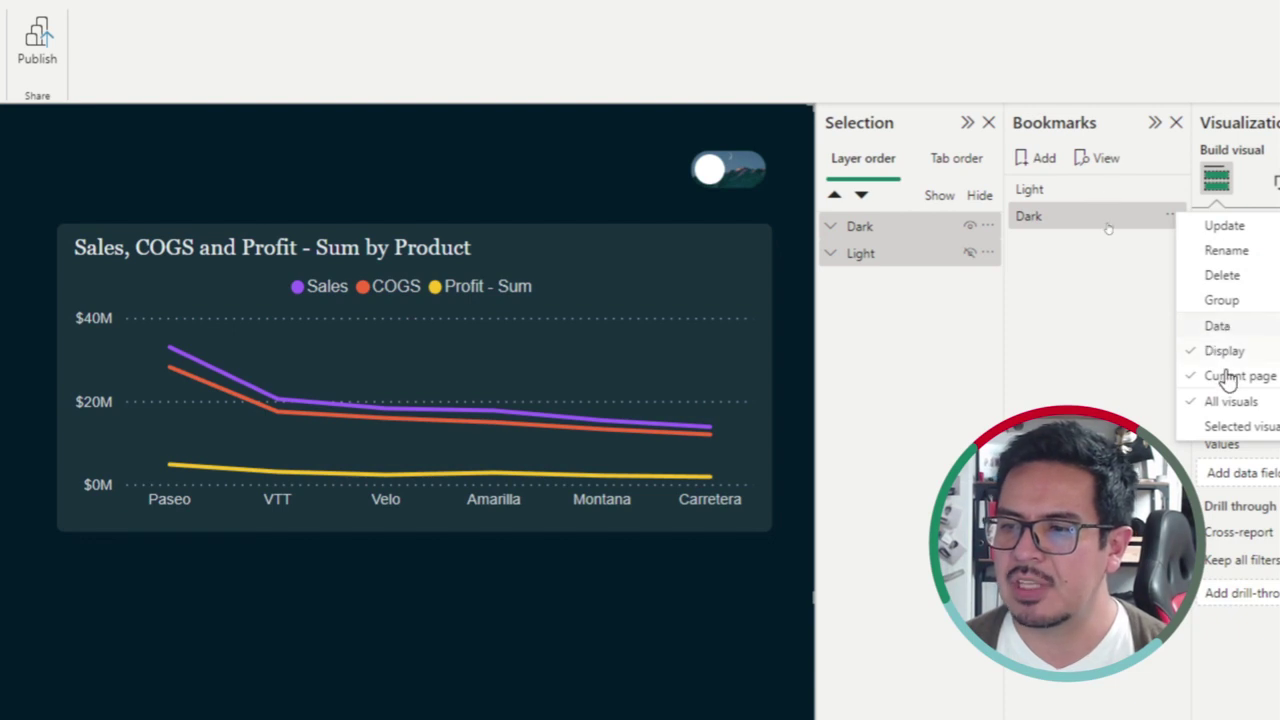
pyautogui.click(1236, 428)
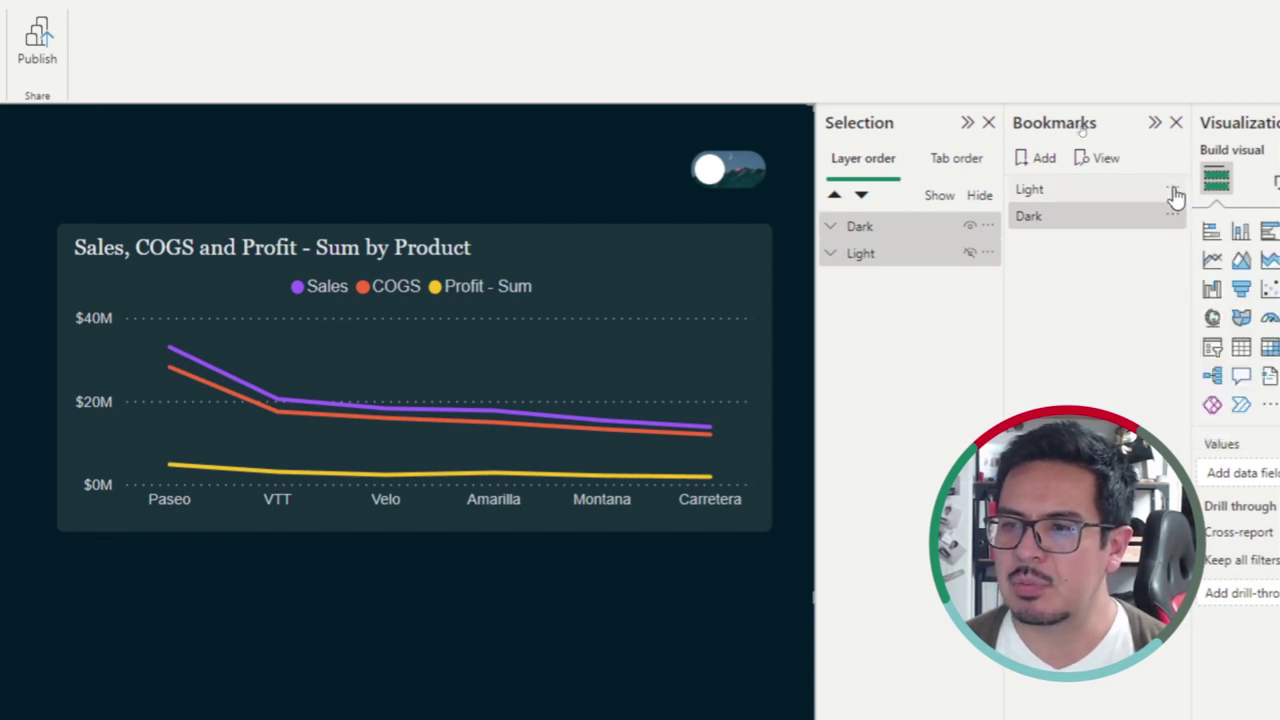
pyautogui.click(1174, 190)
pyautogui.click(1216, 303)
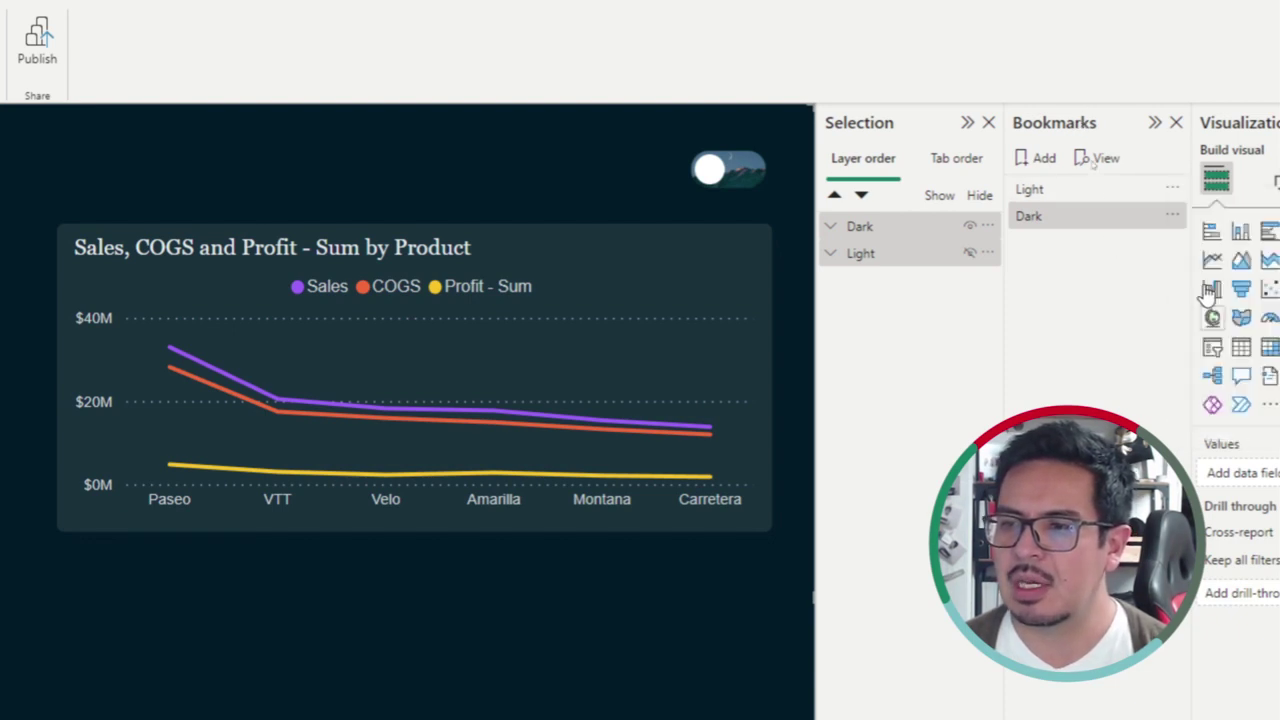
pyautogui.click(1178, 200)
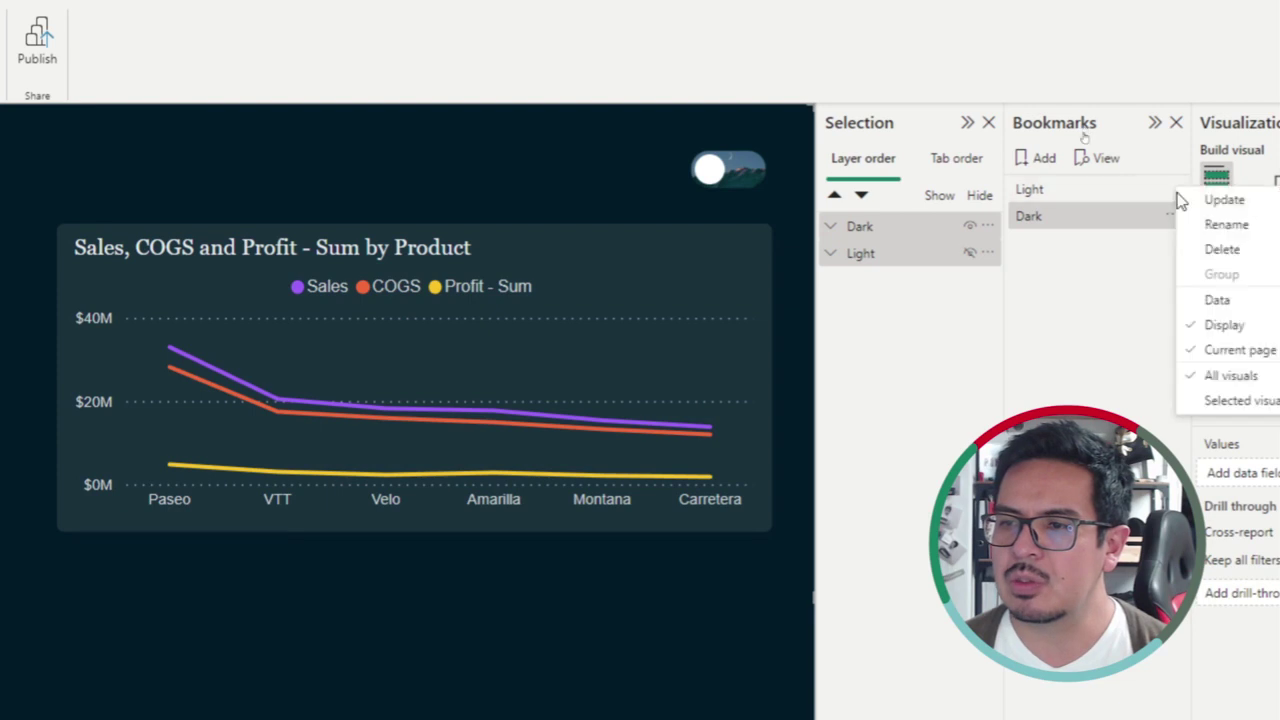
pyautogui.click(1238, 412)
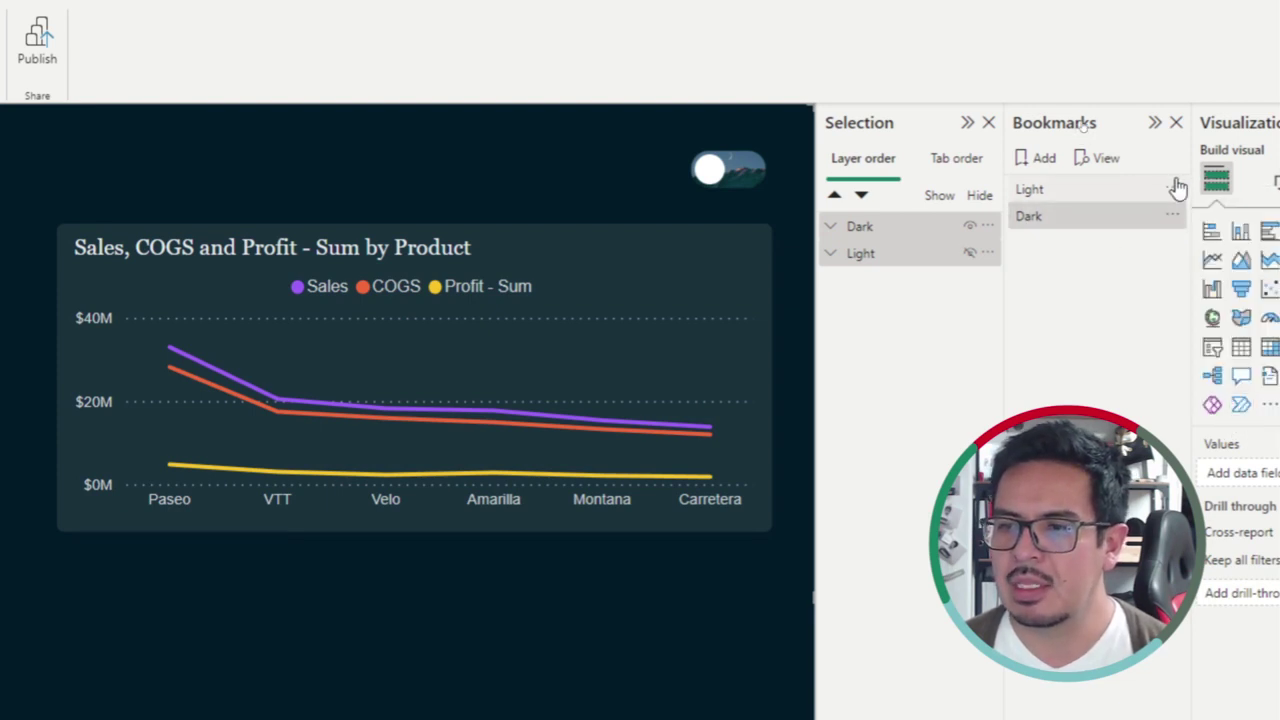
# Alternate between the Light and Dark bookmarks to test them, ending on Light.
pyautogui.click(1176, 189)
pyautogui.click(1102, 214)
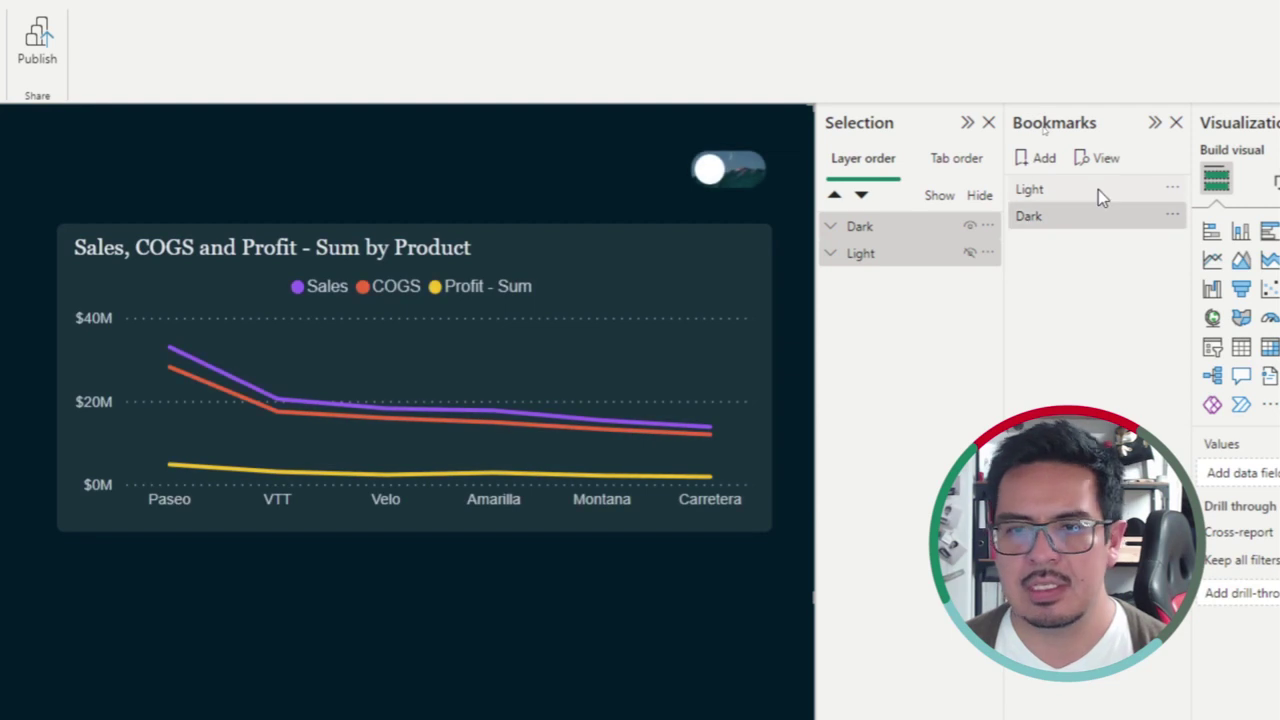
pyautogui.click(1098, 190)
pyautogui.click(1104, 213)
pyautogui.click(1102, 189)
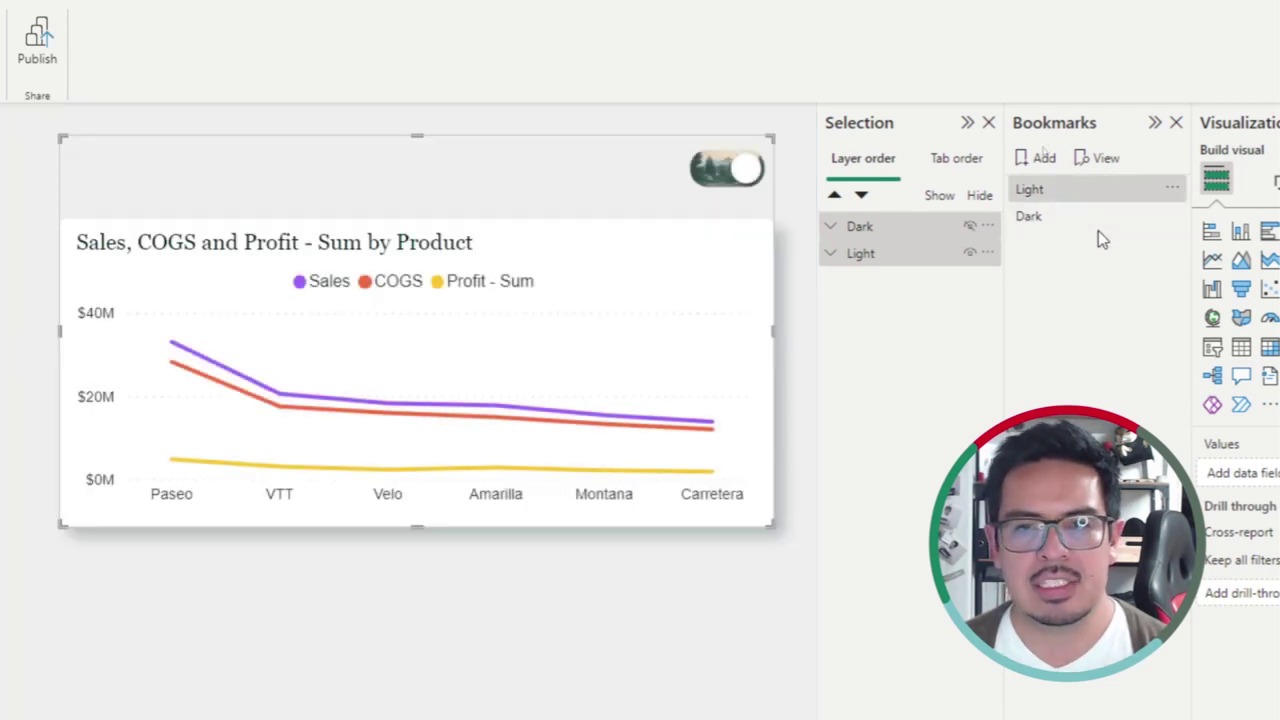
# Set the dark toggle image's Bookmark action to Light and test it switches to light mode.
pyautogui.click(1100, 216)
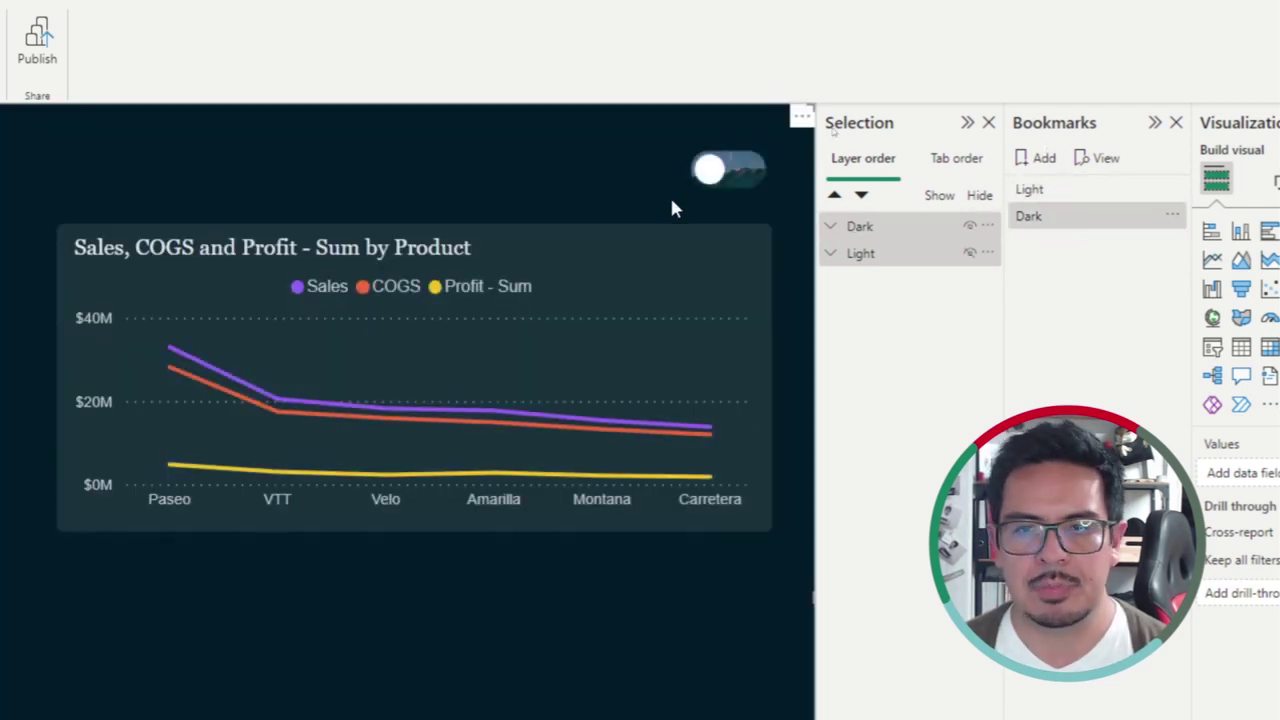
pyautogui.click(722, 170)
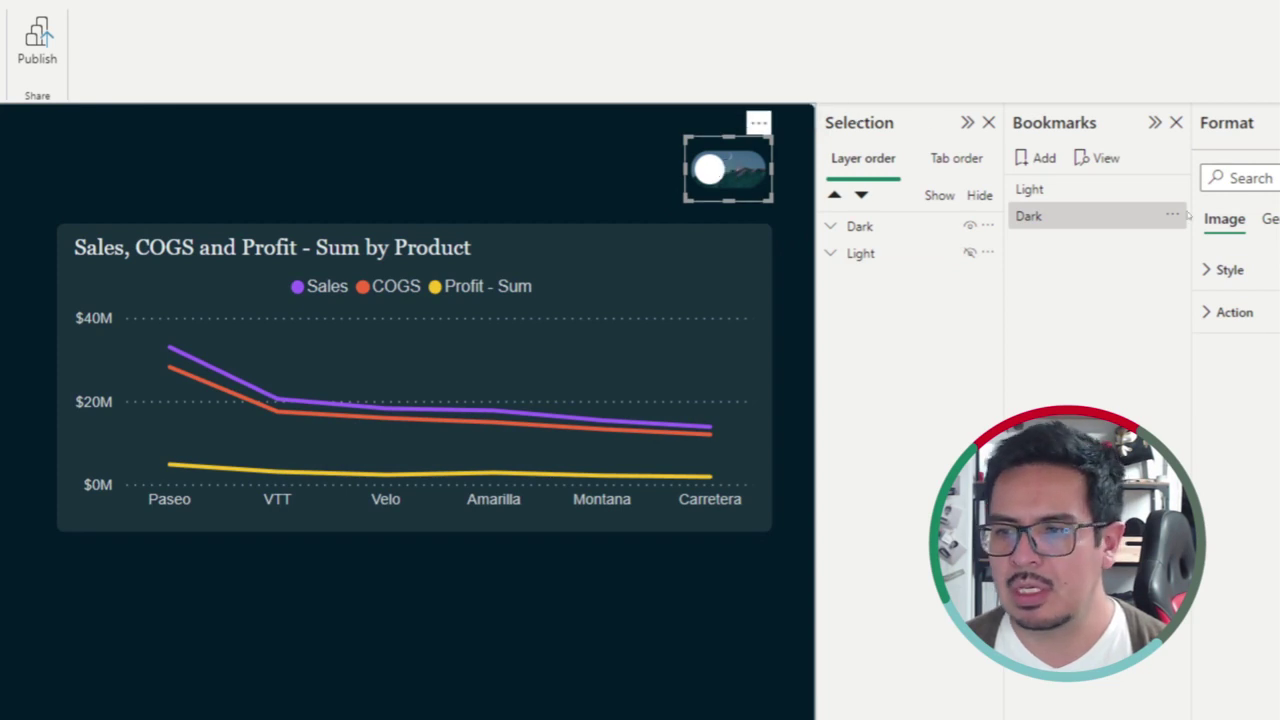
pyautogui.click(1232, 314)
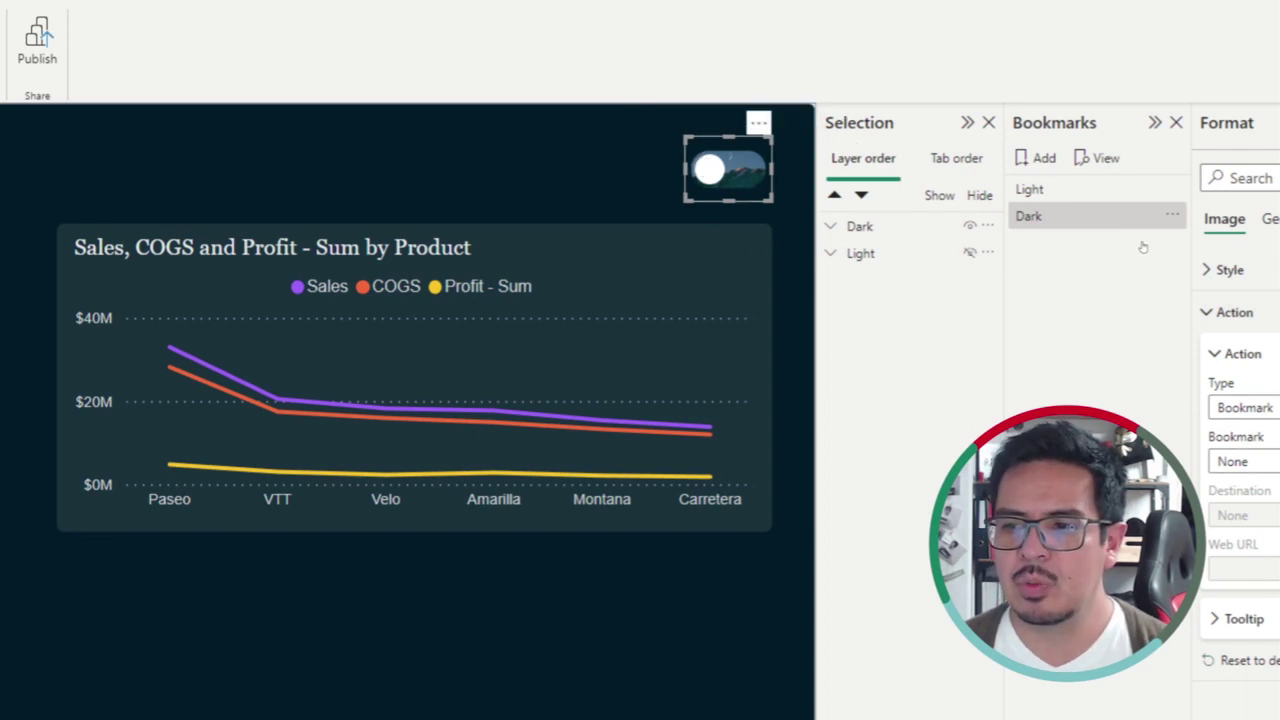
pyautogui.click(1262, 461)
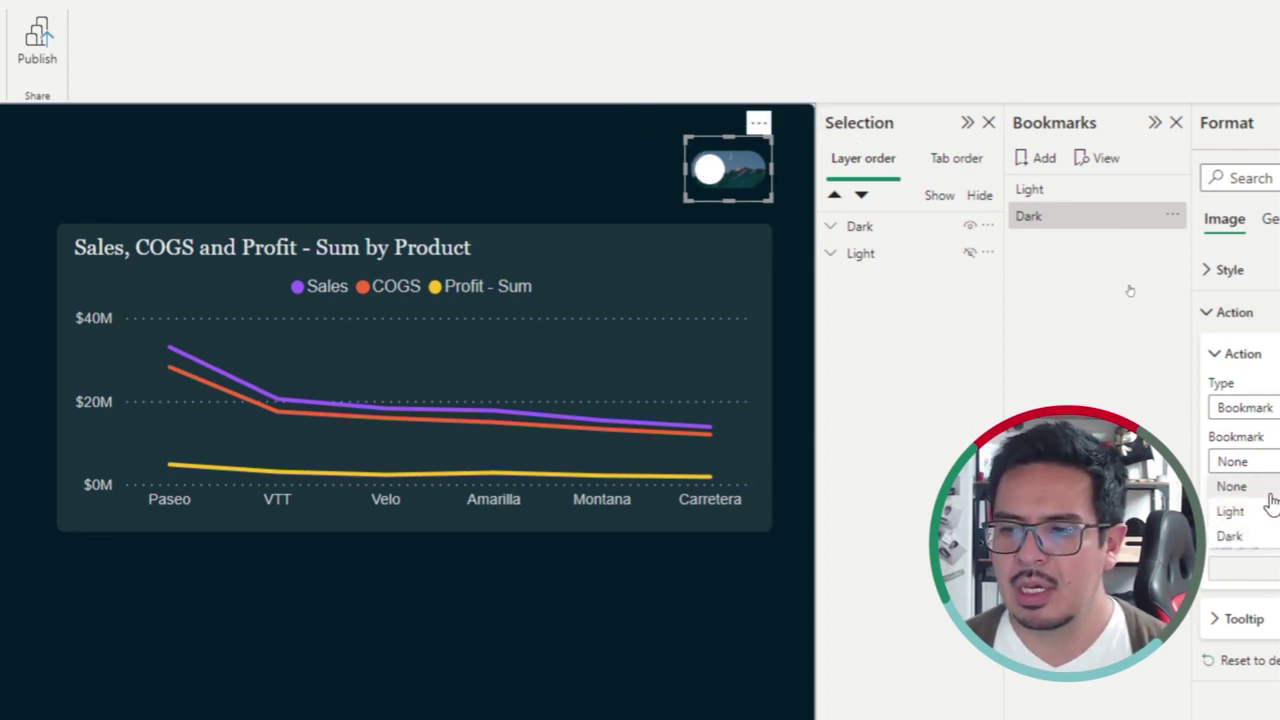
pyautogui.click(1262, 513)
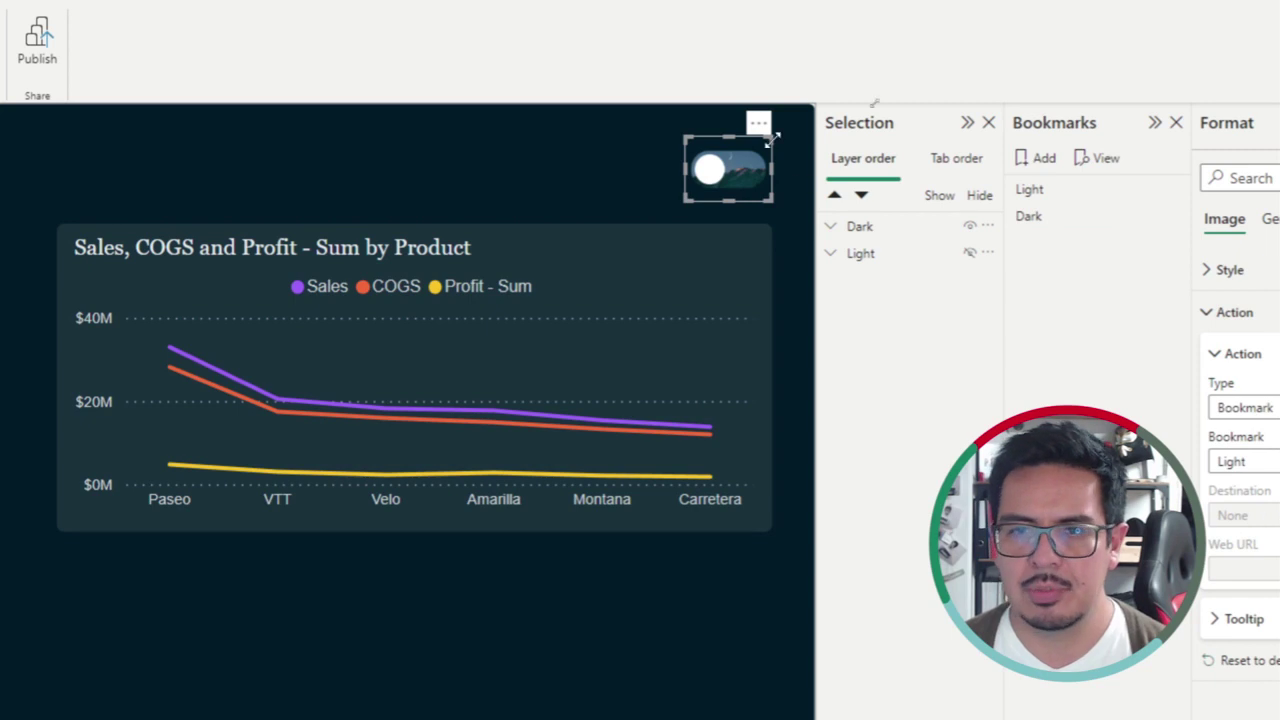
pyautogui.keyDown('ctrl'); pyautogui.click(733, 186); pyautogui.keyUp('ctrl')
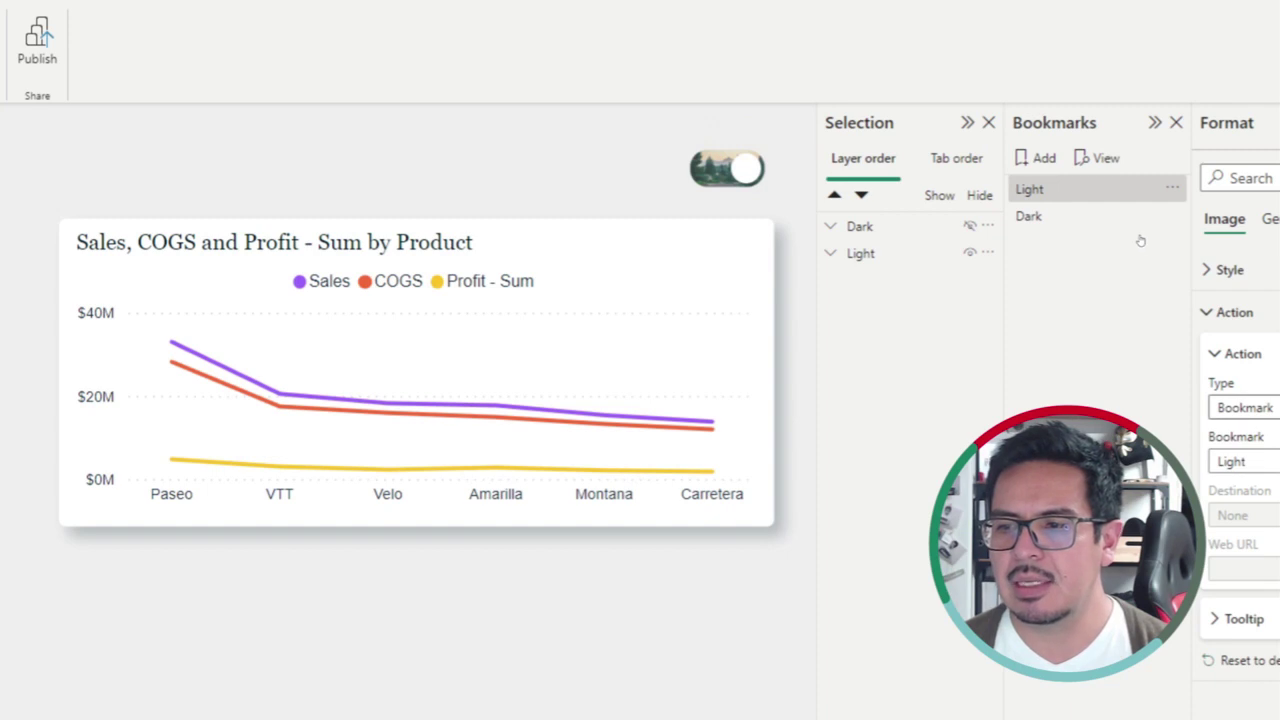
pyautogui.click(741, 166)
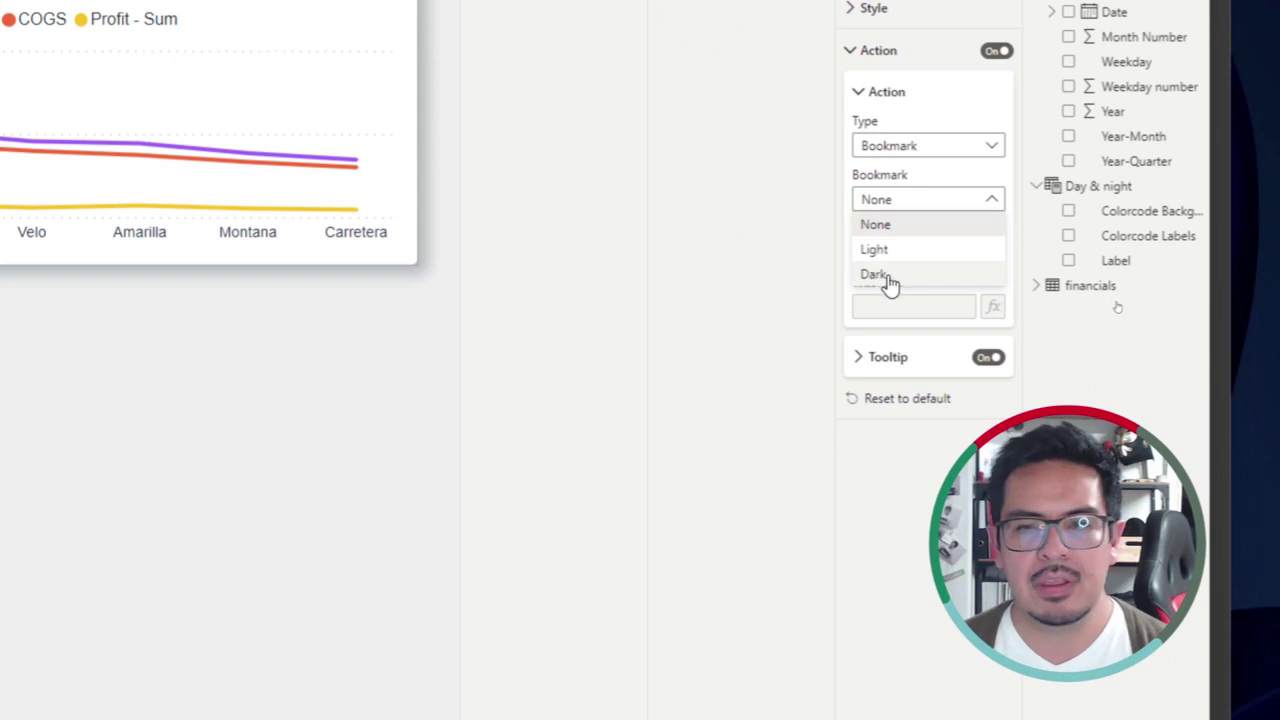
# Point the light toggle's action at the Dark bookmark and flip between themes to test.
pyautogui.click(887, 278)
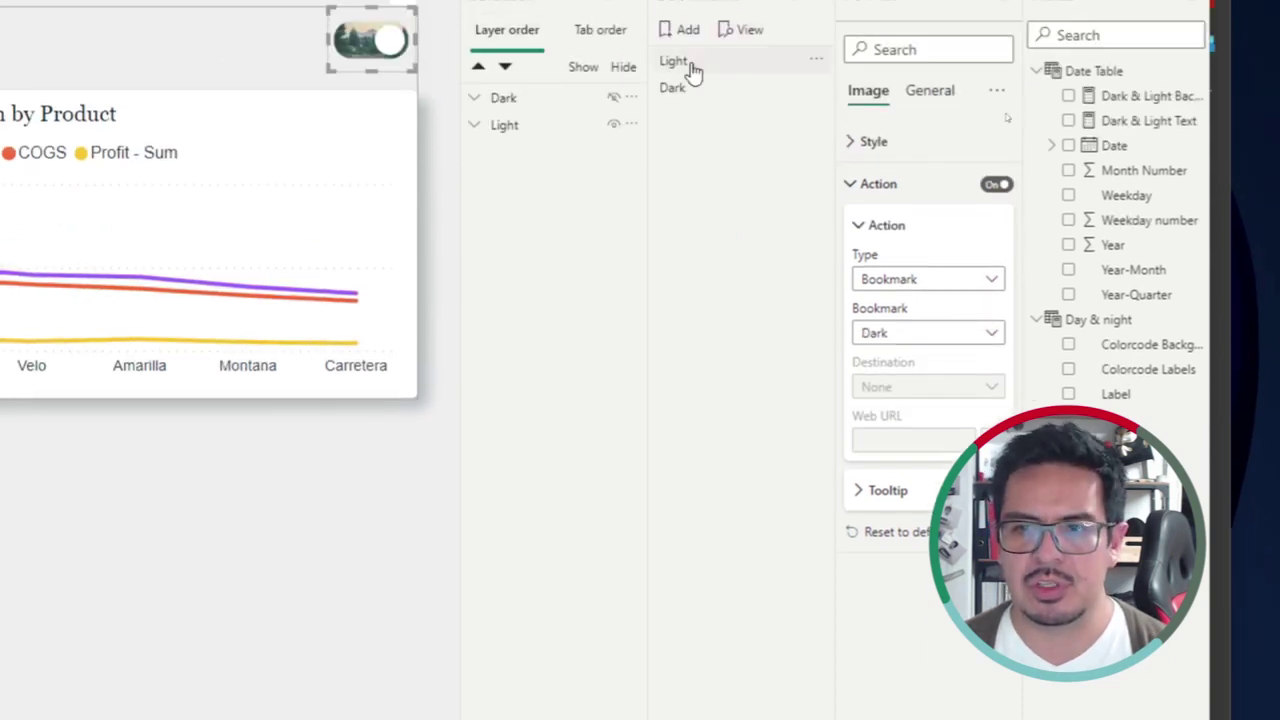
pyautogui.keyDown('ctrl'); pyautogui.click(497, 188); pyautogui.keyUp('ctrl')
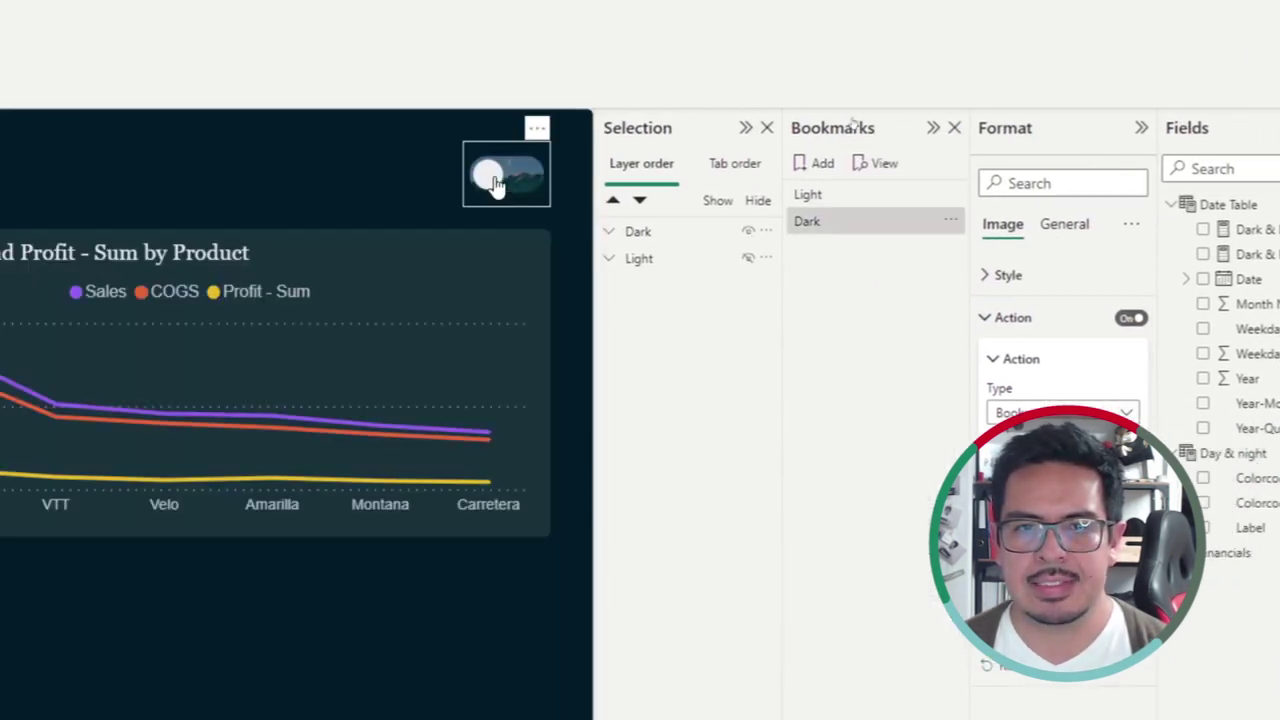
pyautogui.keyDown('ctrl'); pyautogui.click(497, 188); pyautogui.keyUp('ctrl')
pyautogui.keyDown('ctrl'); pyautogui.click(497, 188); pyautogui.keyUp('ctrl')
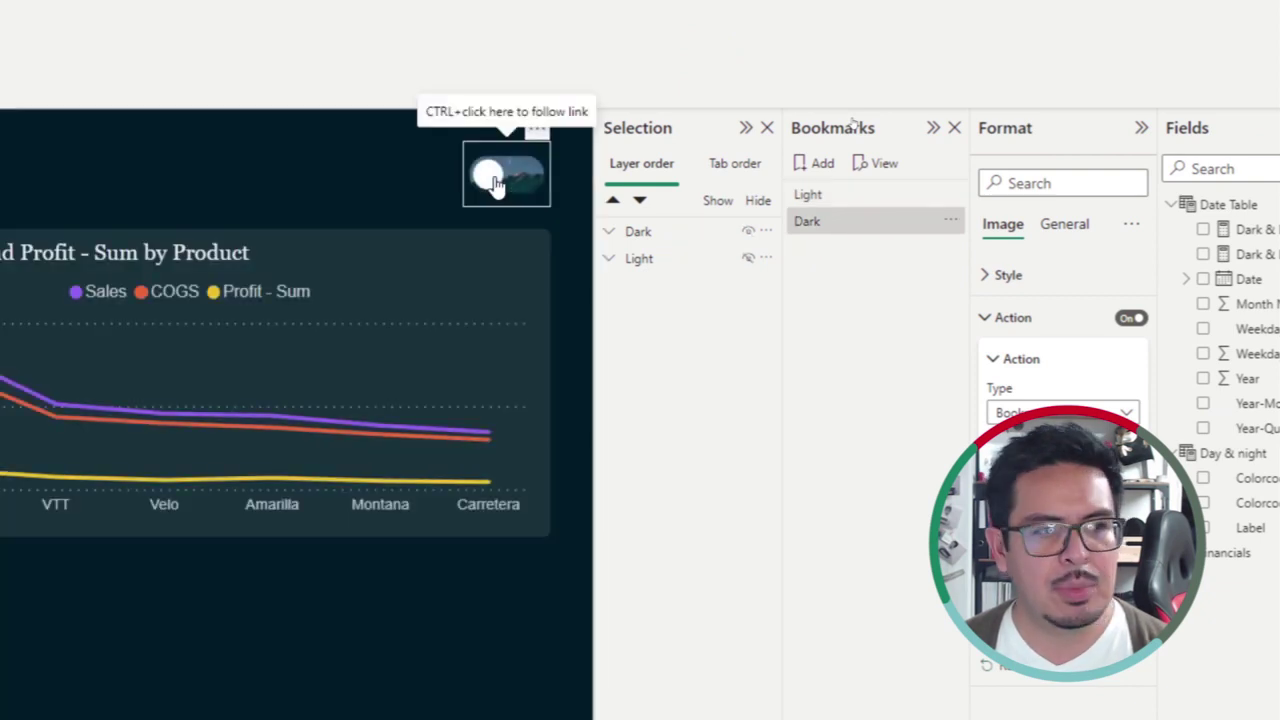
pyautogui.keyDown('ctrl'); pyautogui.click(497, 188); pyautogui.keyUp('ctrl')
pyautogui.keyDown('ctrl'); pyautogui.click(493, 183); pyautogui.keyUp('ctrl')
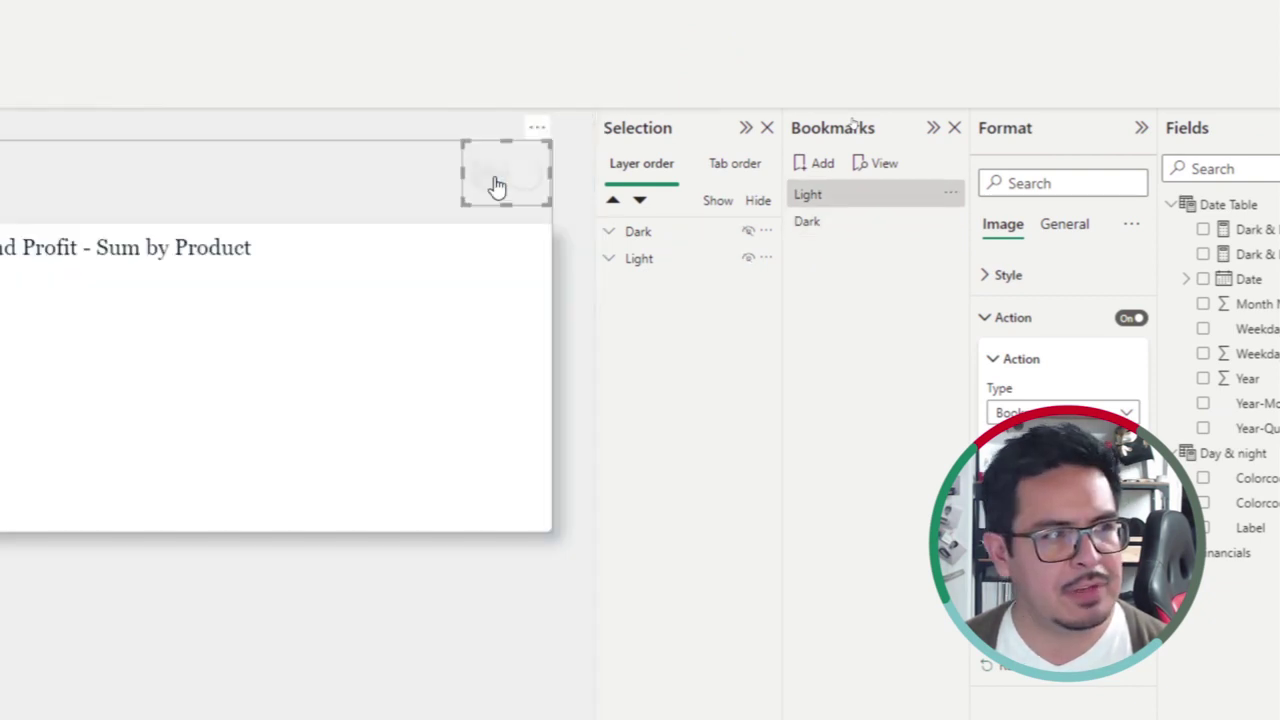
pyautogui.keyDown('ctrl'); pyautogui.click(493, 183); pyautogui.keyUp('ctrl')
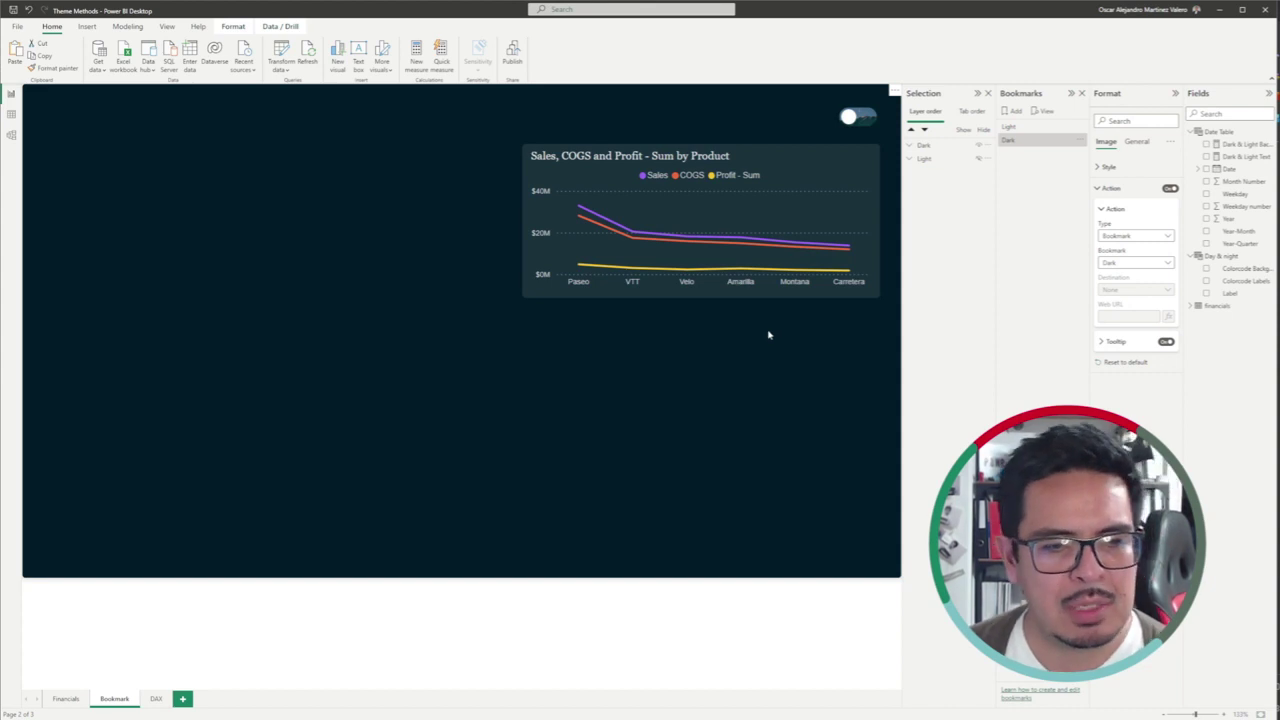
# Go to the DAX page and view the Day & night table in Table view.
pyautogui.click(158, 703)
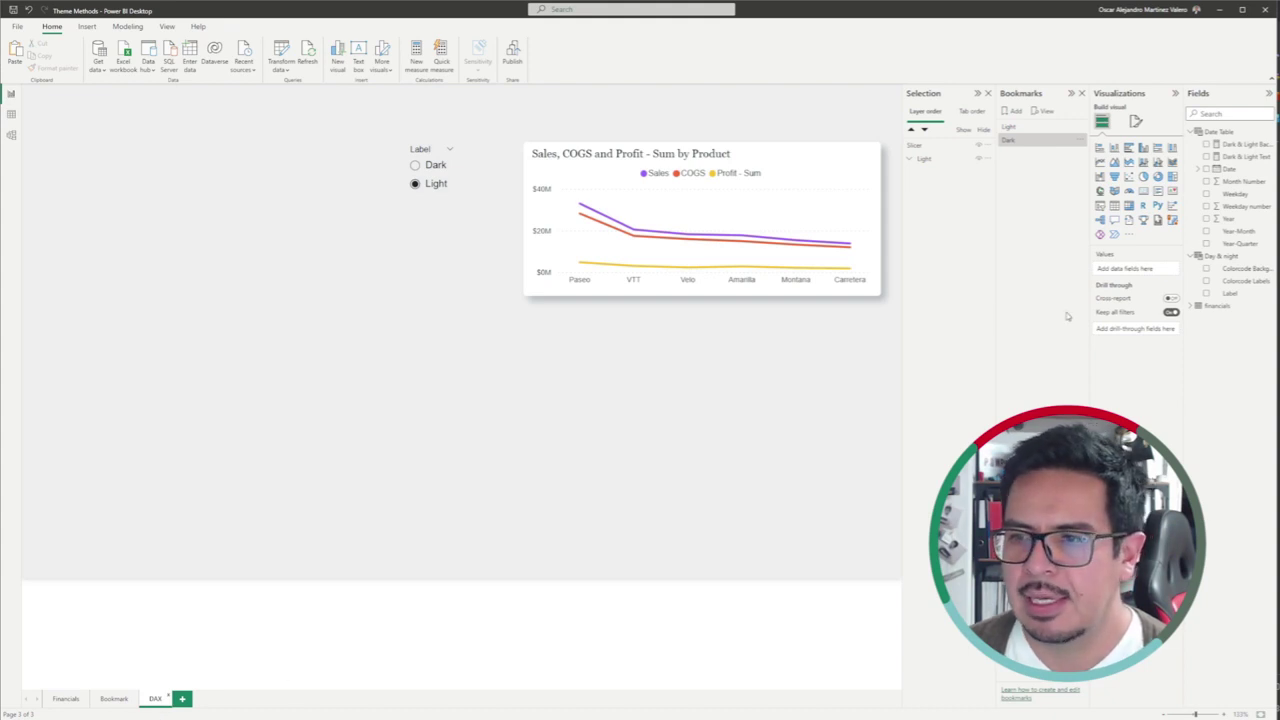
pyautogui.click(12, 116)
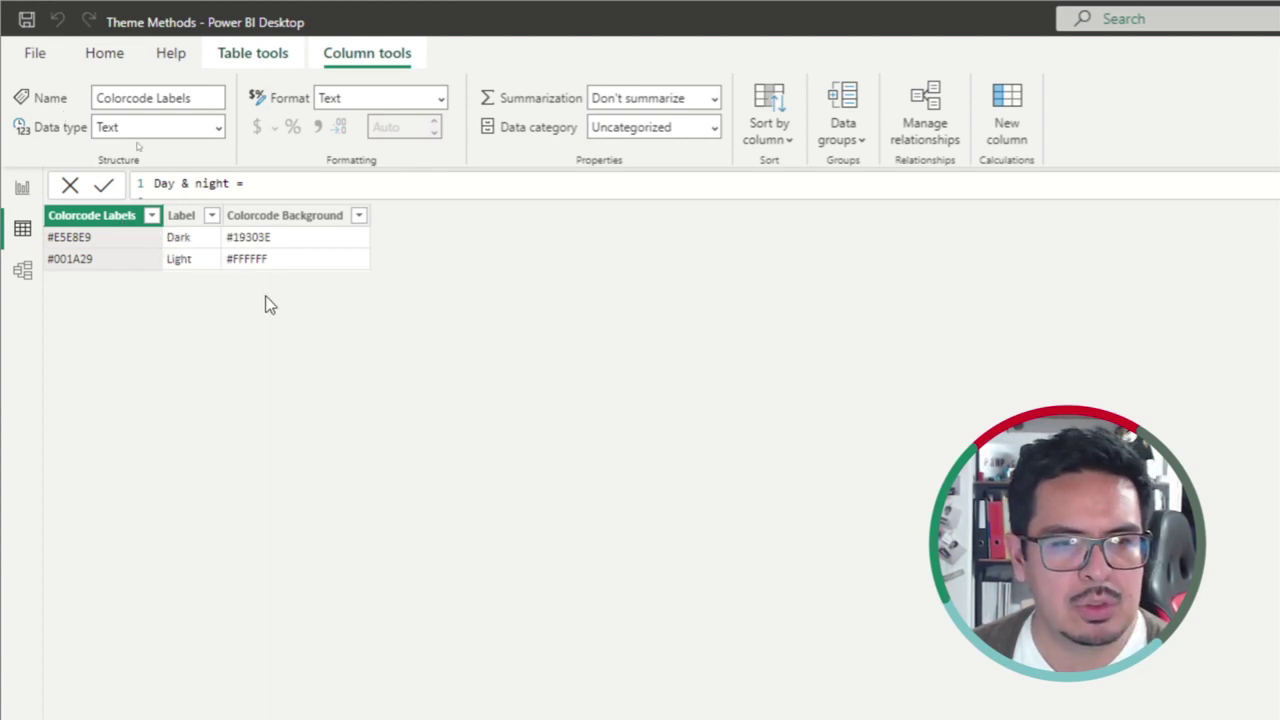
# Select the Colorcode Background and Label columns, then open the Dark & Light Text and Background measures.
pyautogui.click(298, 233)
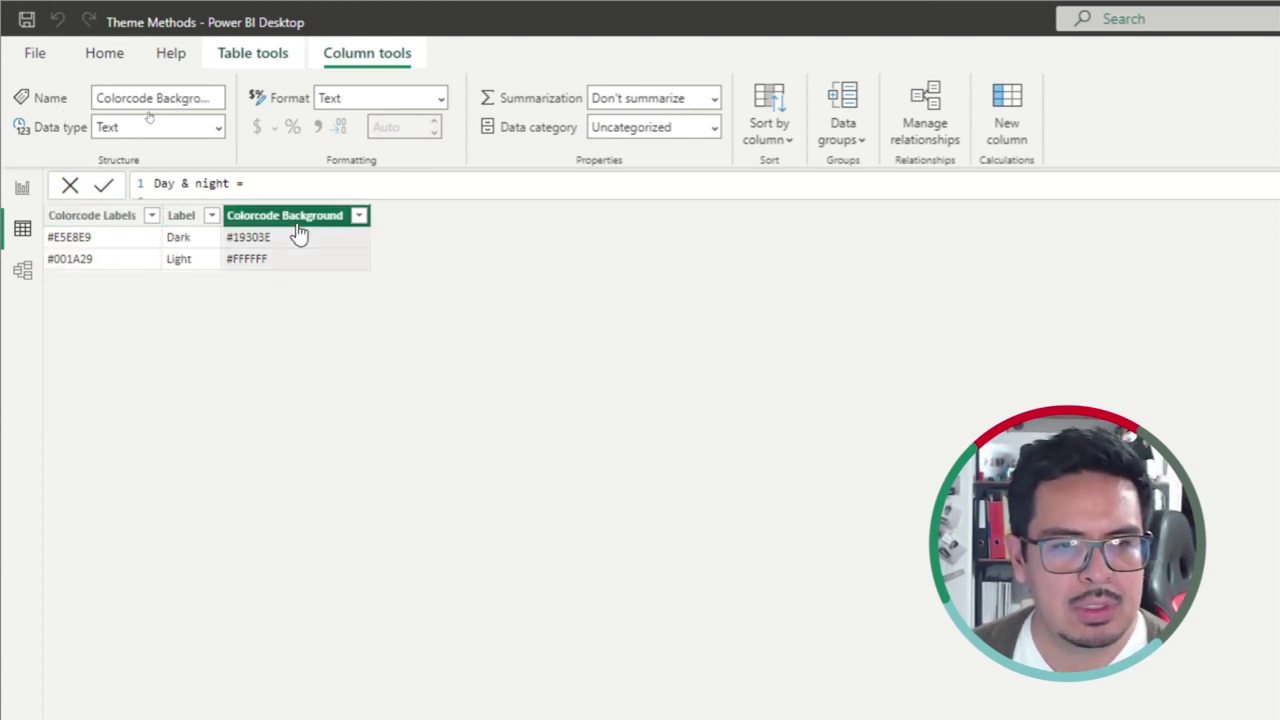
pyautogui.click(184, 218)
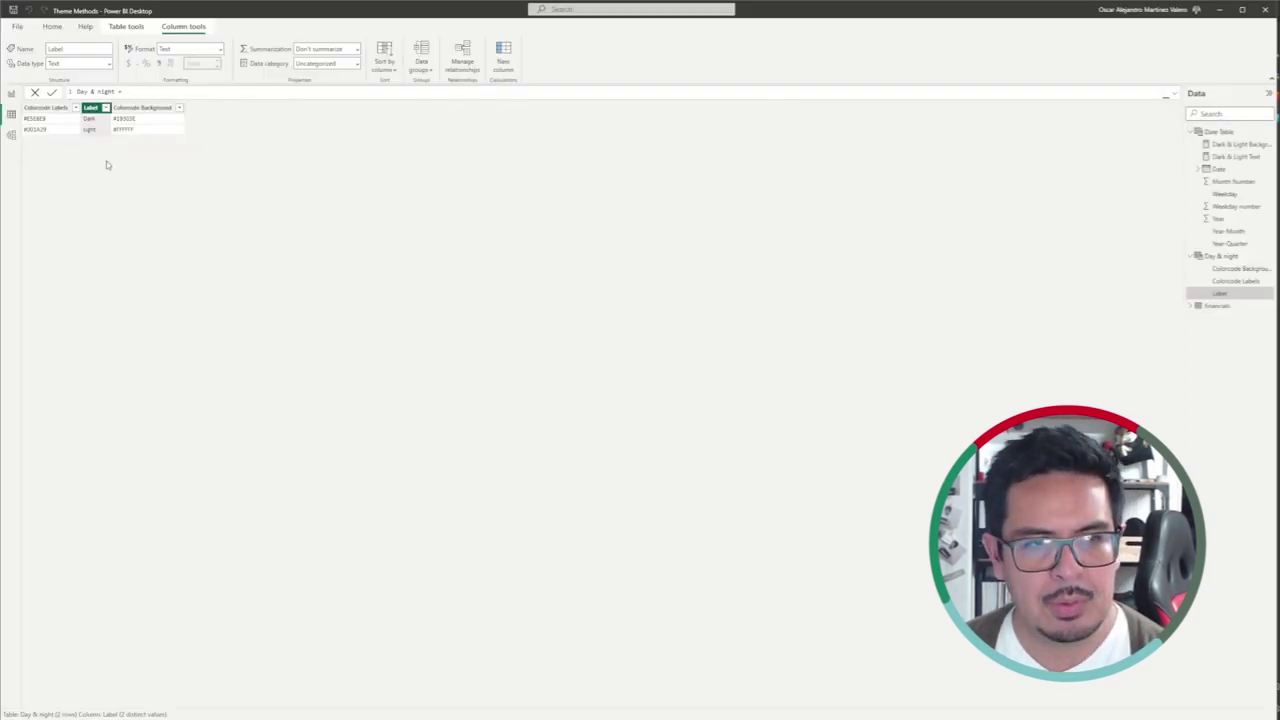
pyautogui.click(1240, 157)
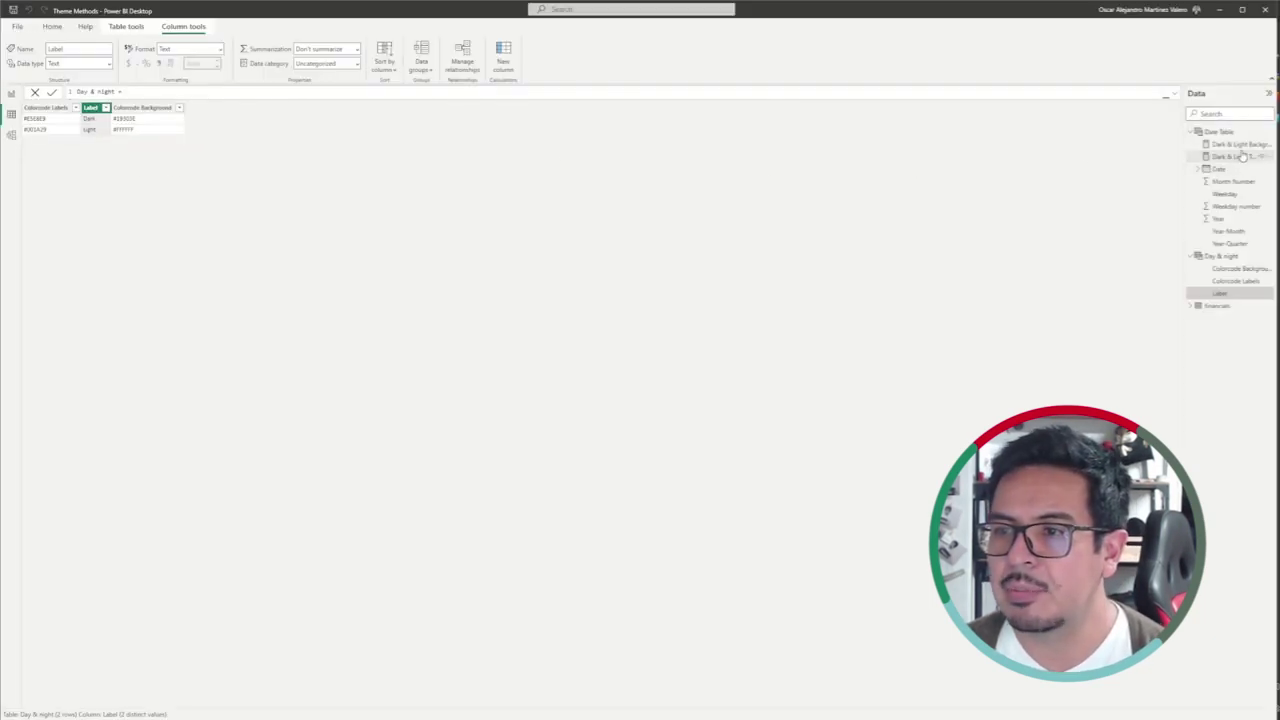
pyautogui.click(1240, 145)
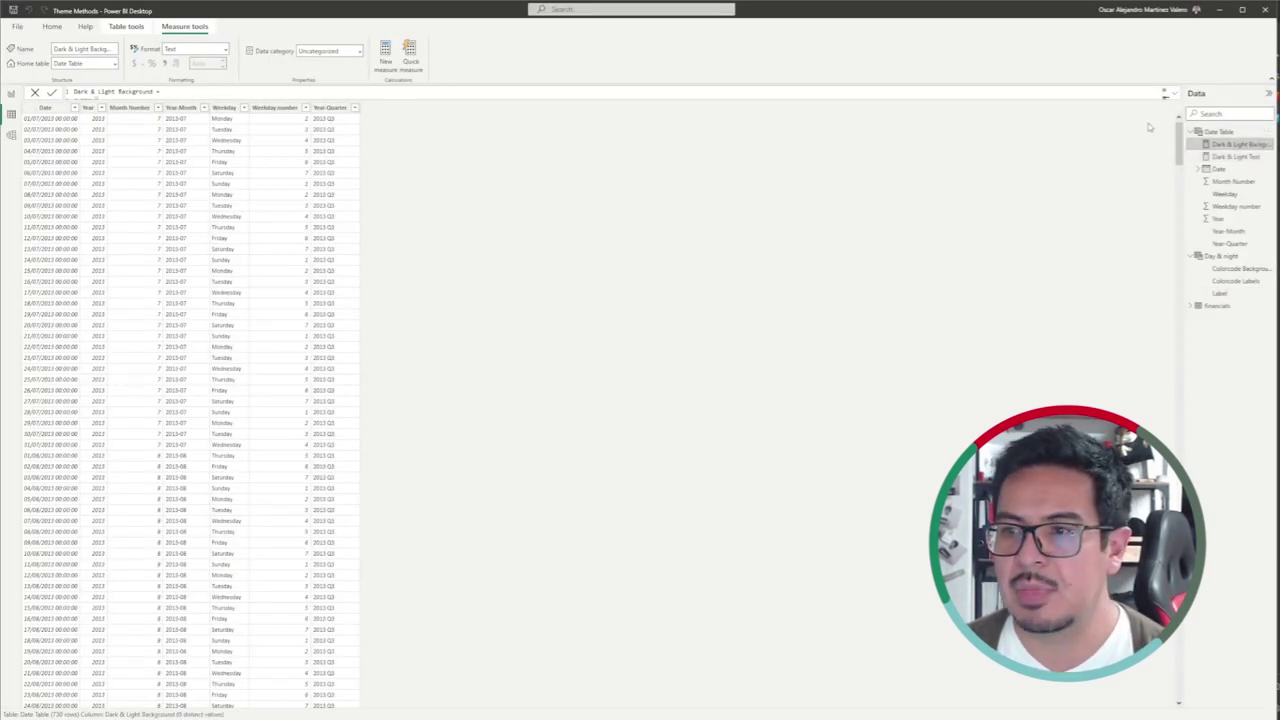
# Walk through the Background measure's SWITCH mapping Dark and Light to colour codes, then the Text measure.
pyautogui.click(1170, 97)
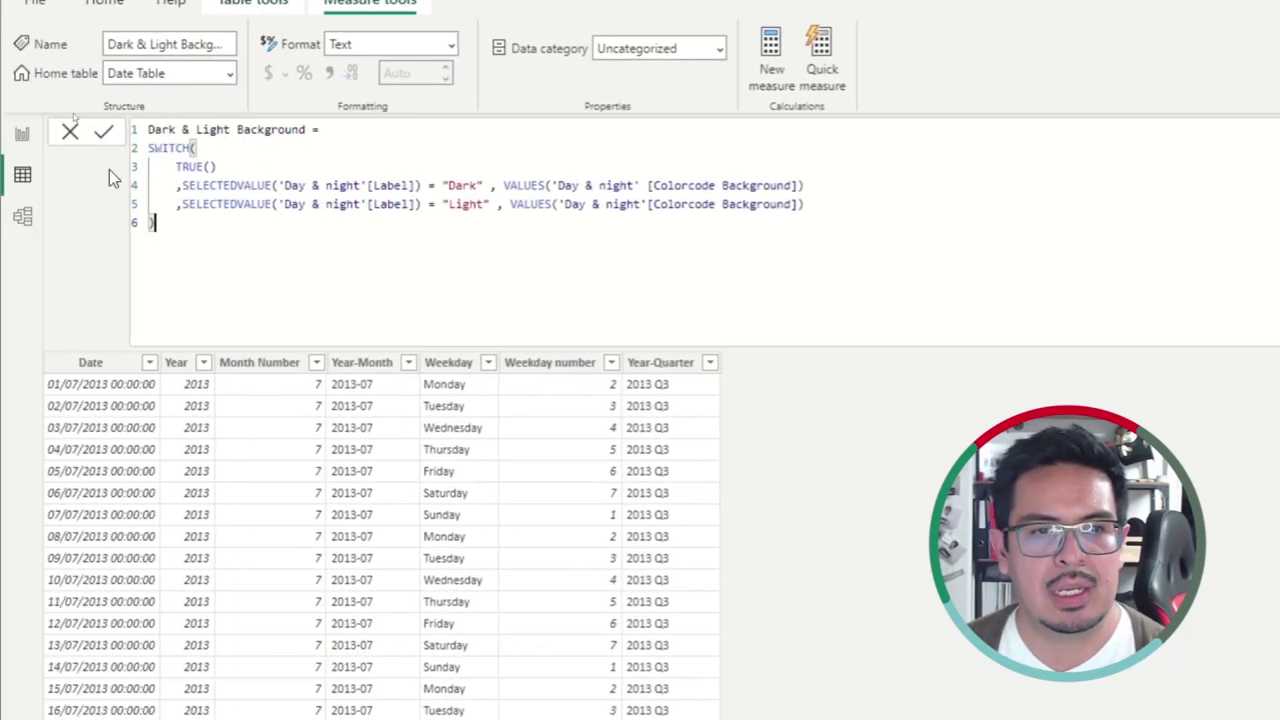
pyautogui.moveTo(198, 148); pyautogui.dragTo(148, 148)
pyautogui.moveTo(492, 185); pyautogui.dragTo(533, 186)
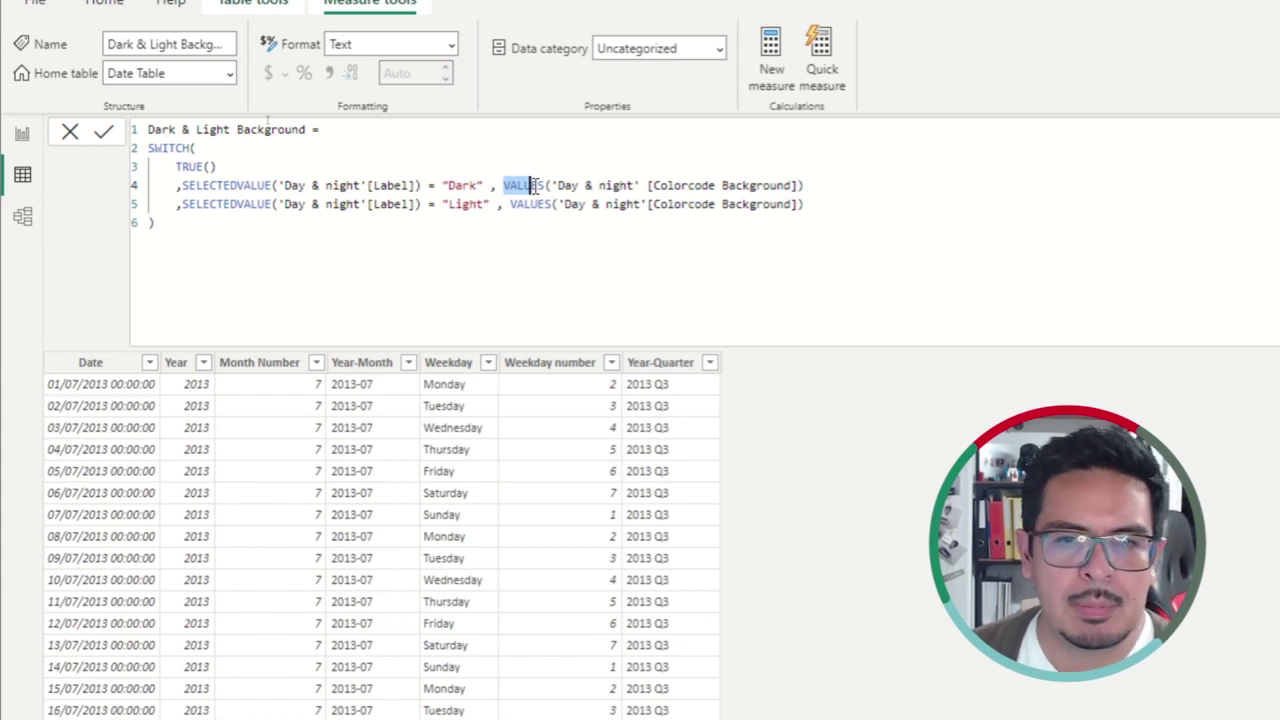
pyautogui.moveTo(800, 186); pyautogui.dragTo(648, 186)
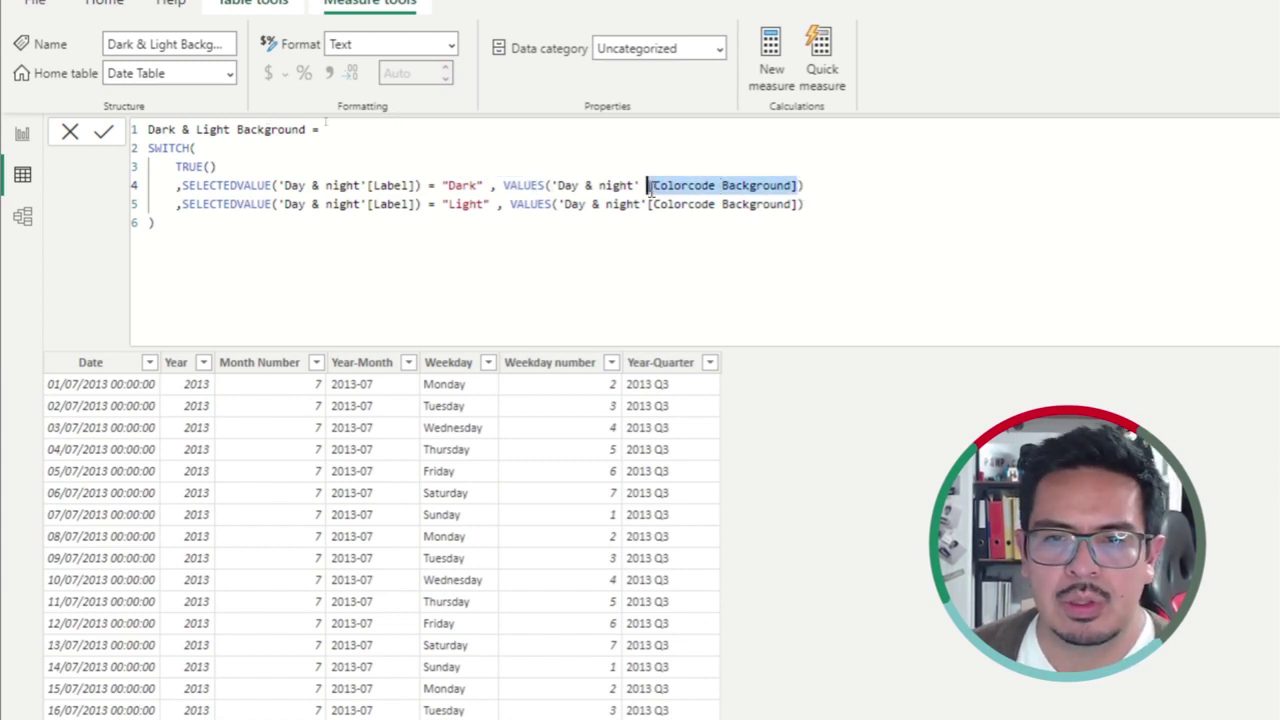
pyautogui.moveTo(435, 205); pyautogui.dragTo(492, 204)
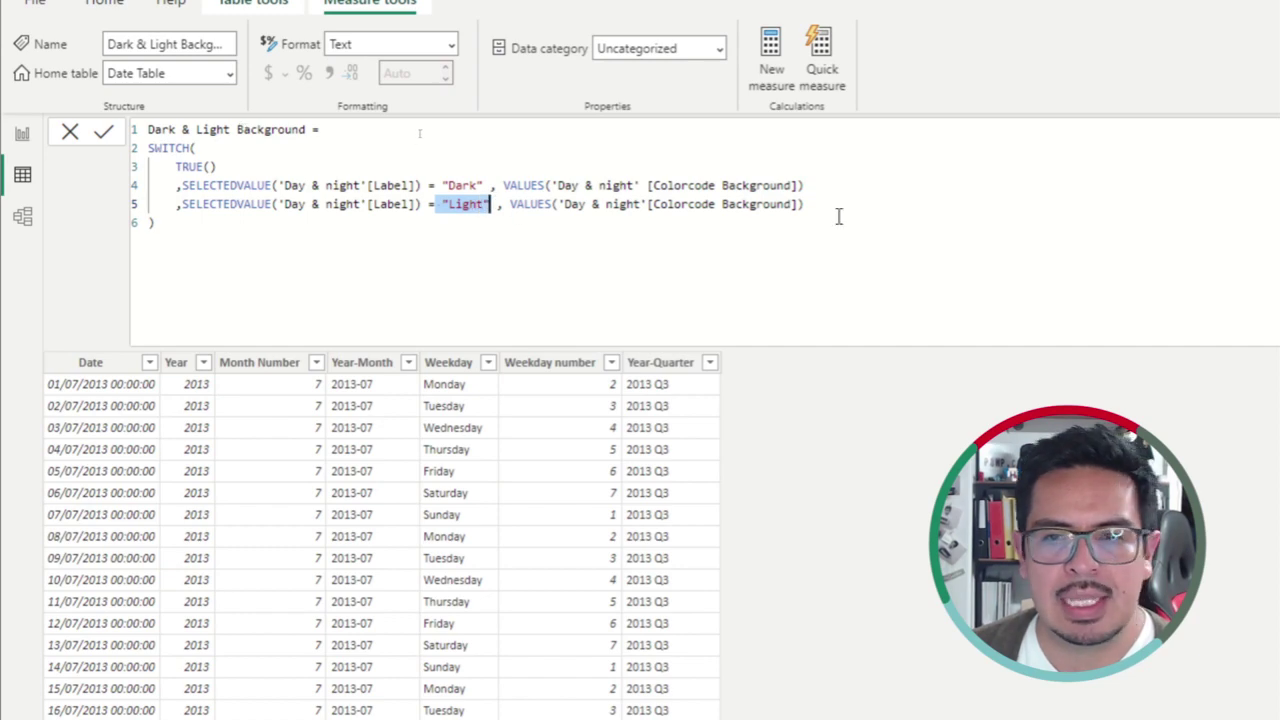
pyautogui.moveTo(805, 204); pyautogui.dragTo(661, 200)
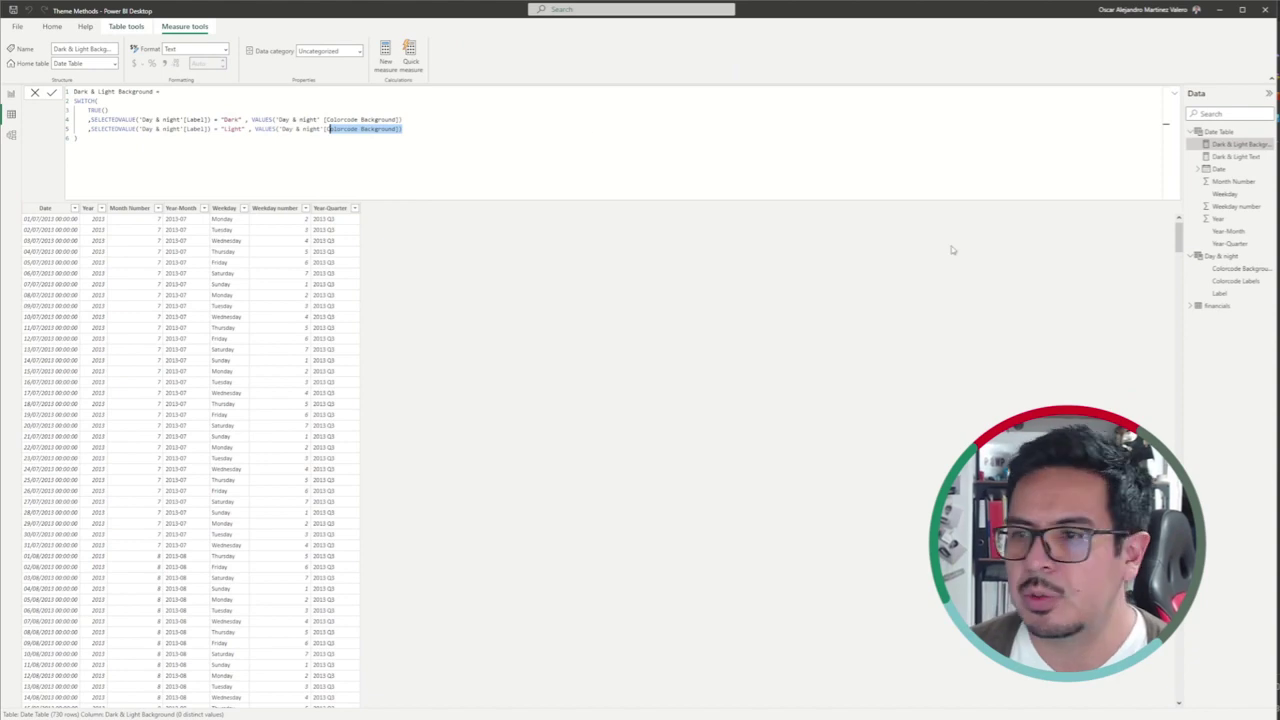
pyautogui.click(1236, 157)
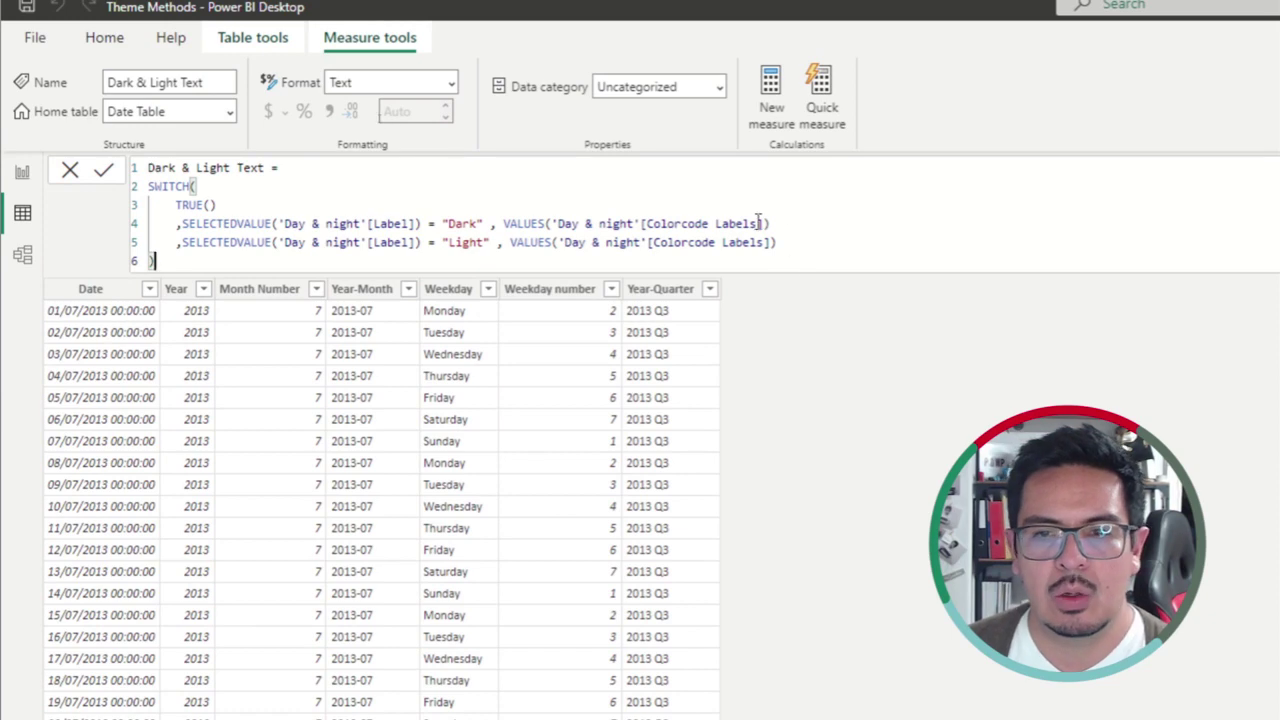
pyautogui.moveTo(760, 223); pyautogui.dragTo(711, 223)
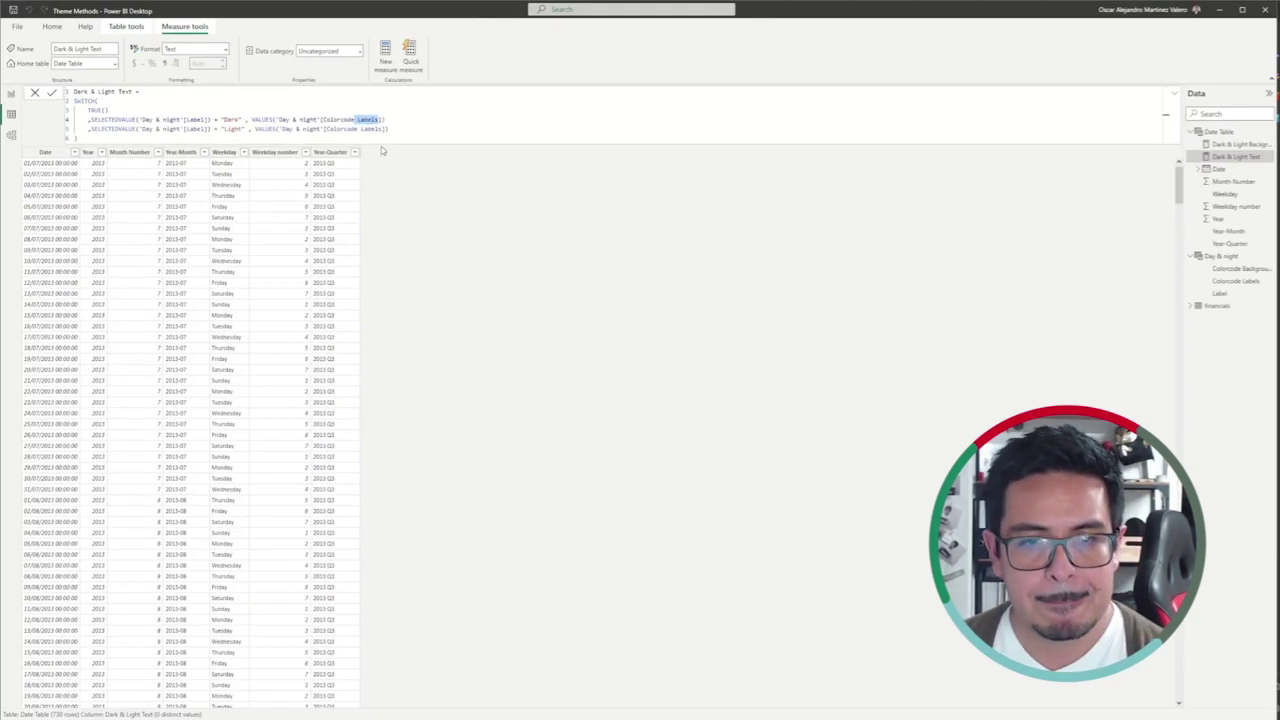
# In Report view, select the Sales, COGS and Profit line chart and place a rectangle over it.
pyautogui.click(11, 95)
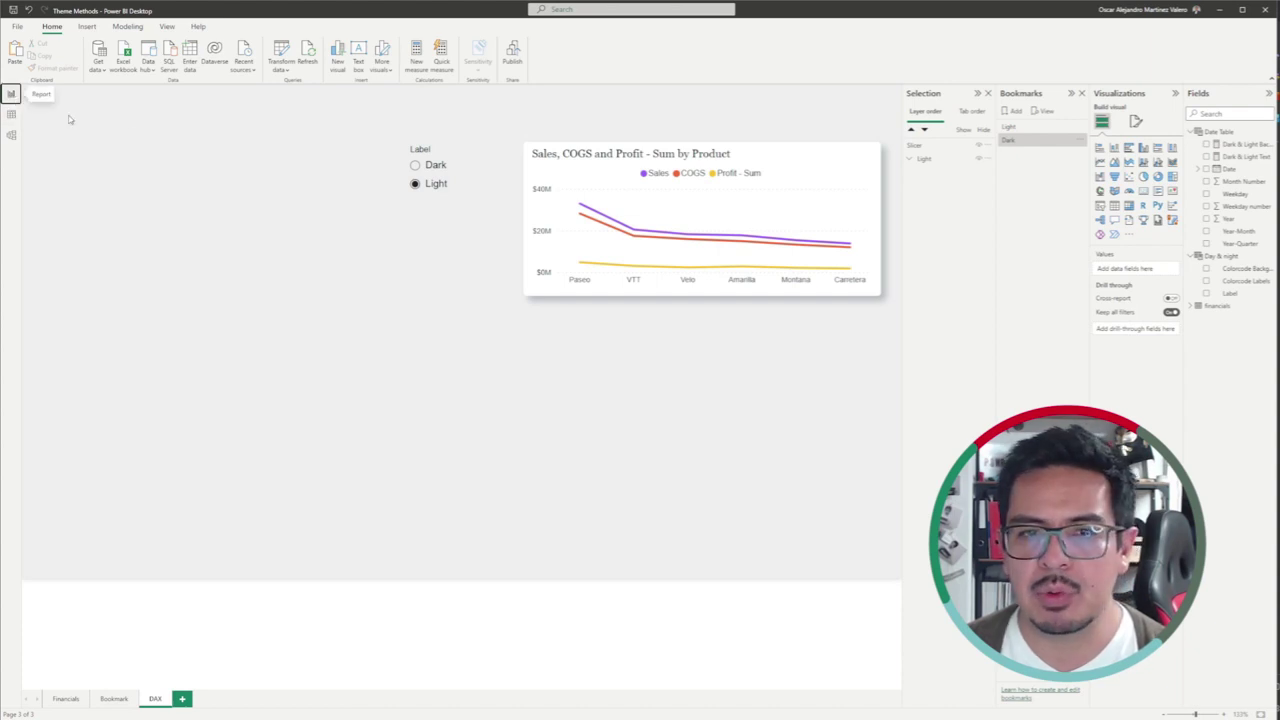
pyautogui.click(757, 172)
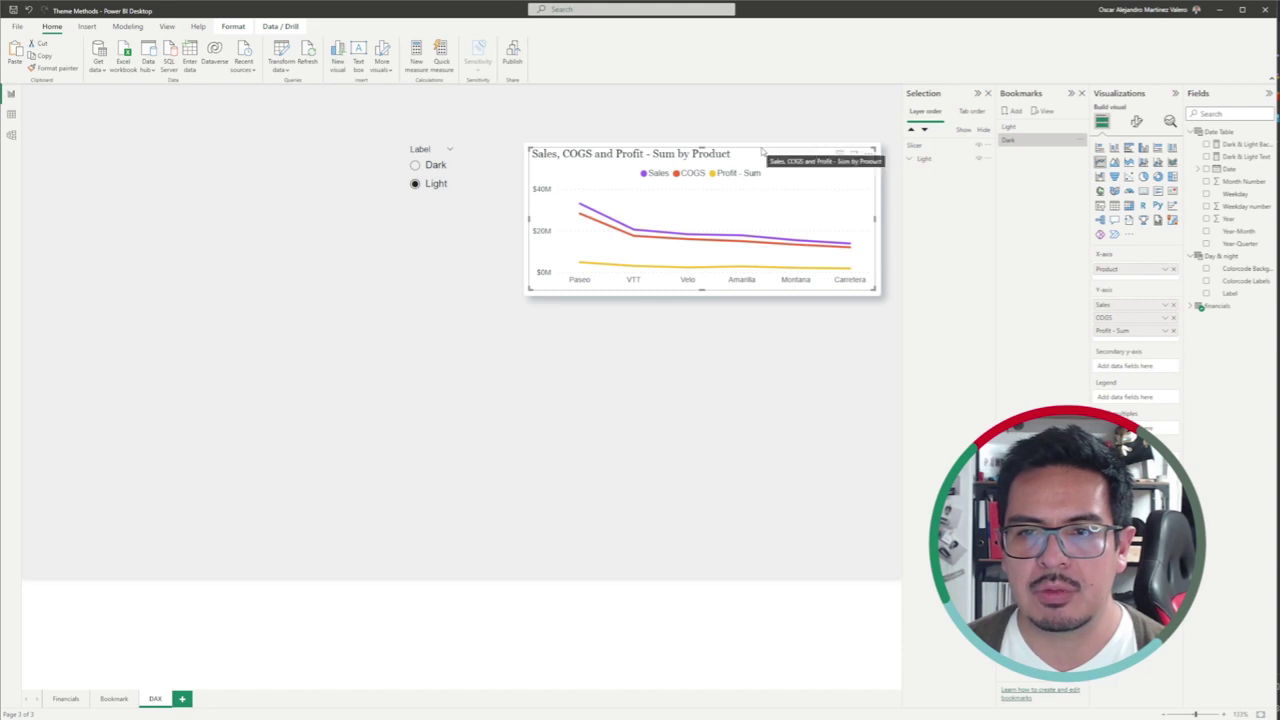
pyautogui.click(762, 149)
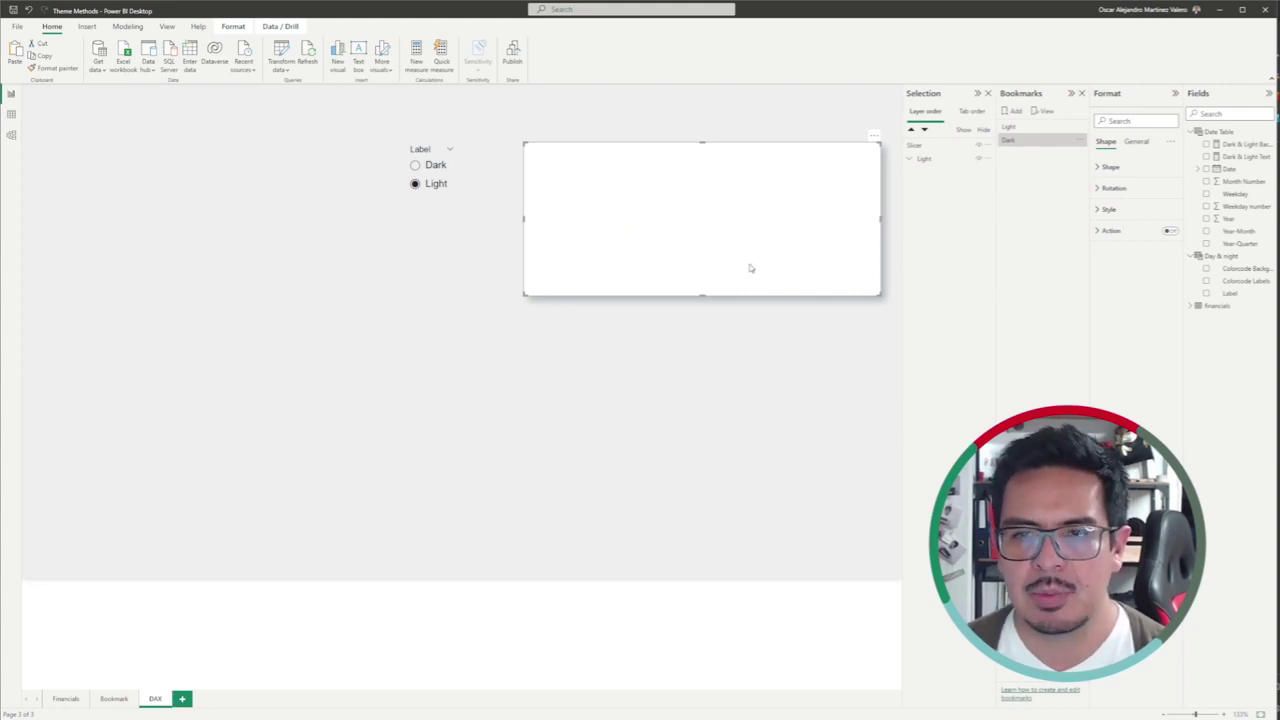
pyautogui.press('Delete')
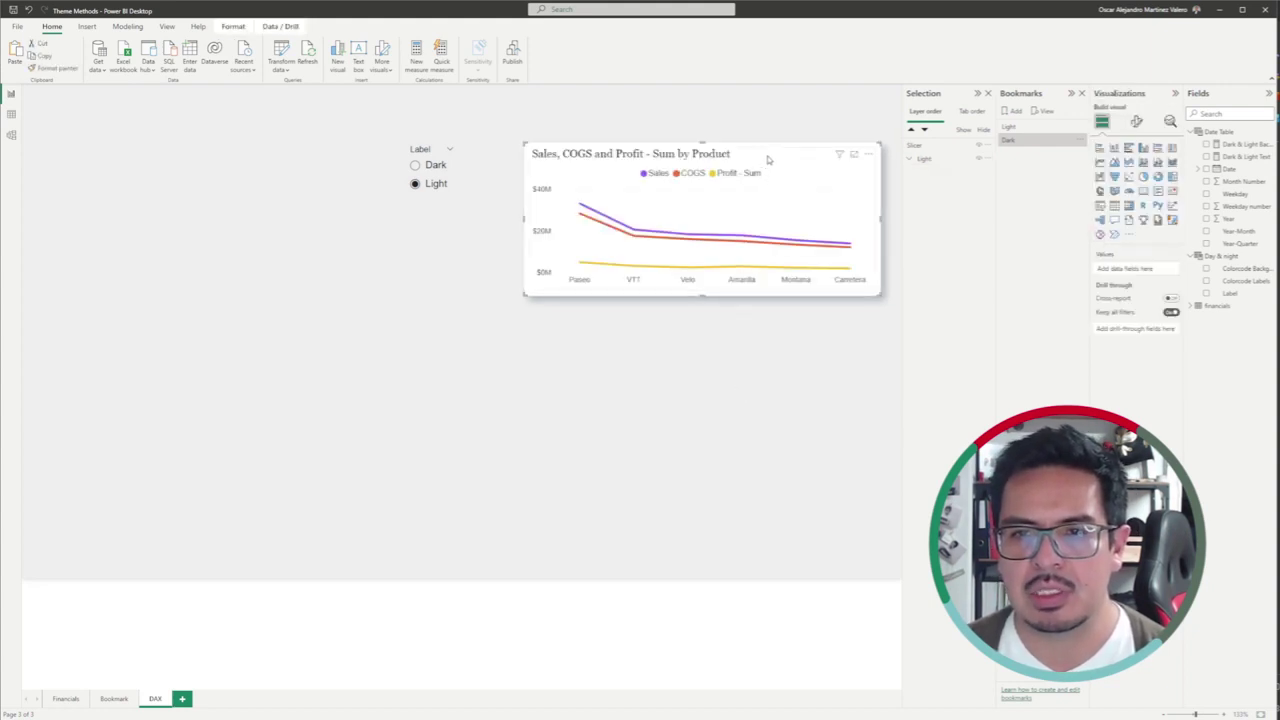
pyautogui.click(768, 158)
pyautogui.moveTo(766, 168)
pyautogui.mouseDown()
pyautogui.moveTo(766, 186)
pyautogui.moveTo(768, 158)
pyautogui.mouseUp()
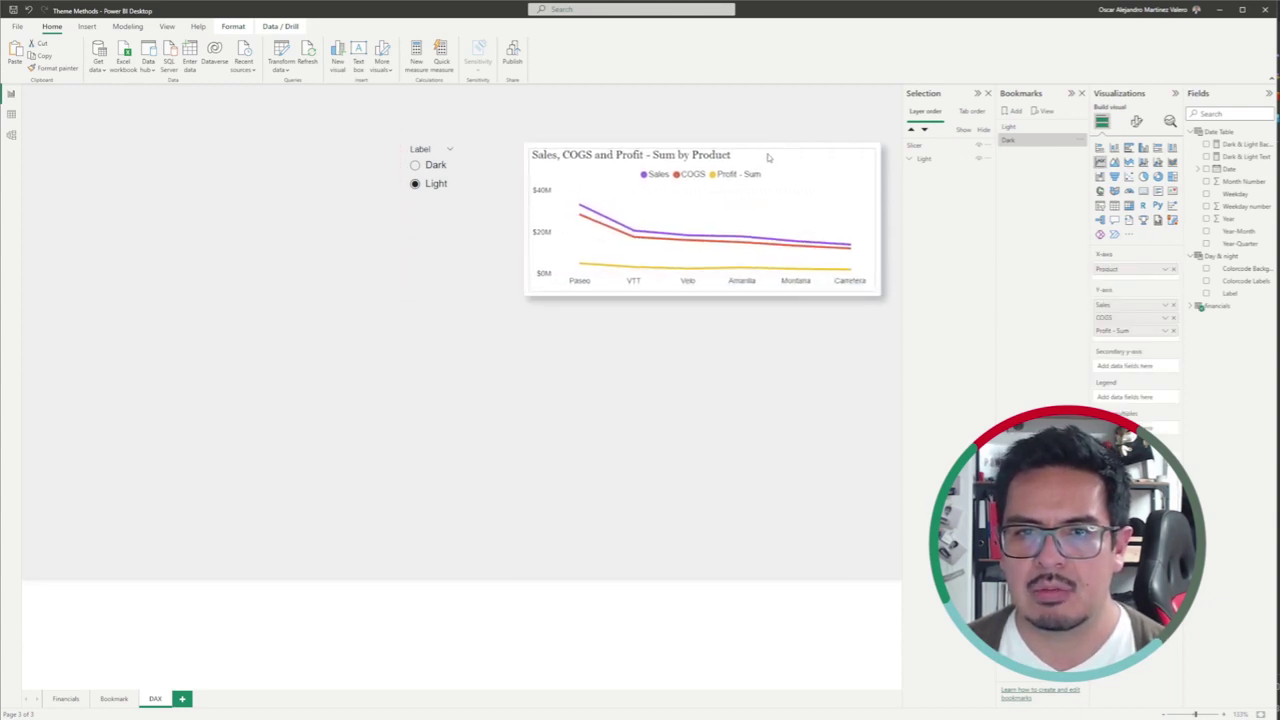
pyautogui.click(786, 148)
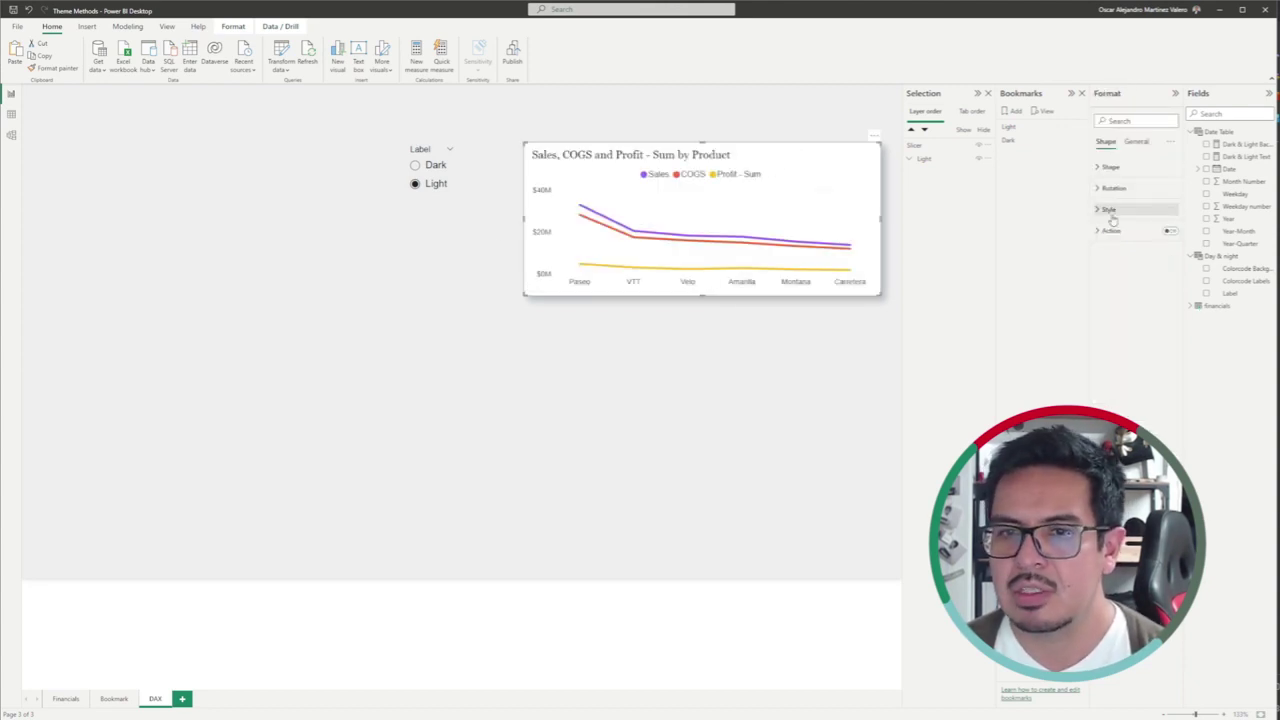
# Set the rectangle's background colour by field value to the Date Table's Dark & Light Background measure.
pyautogui.click(1136, 141)
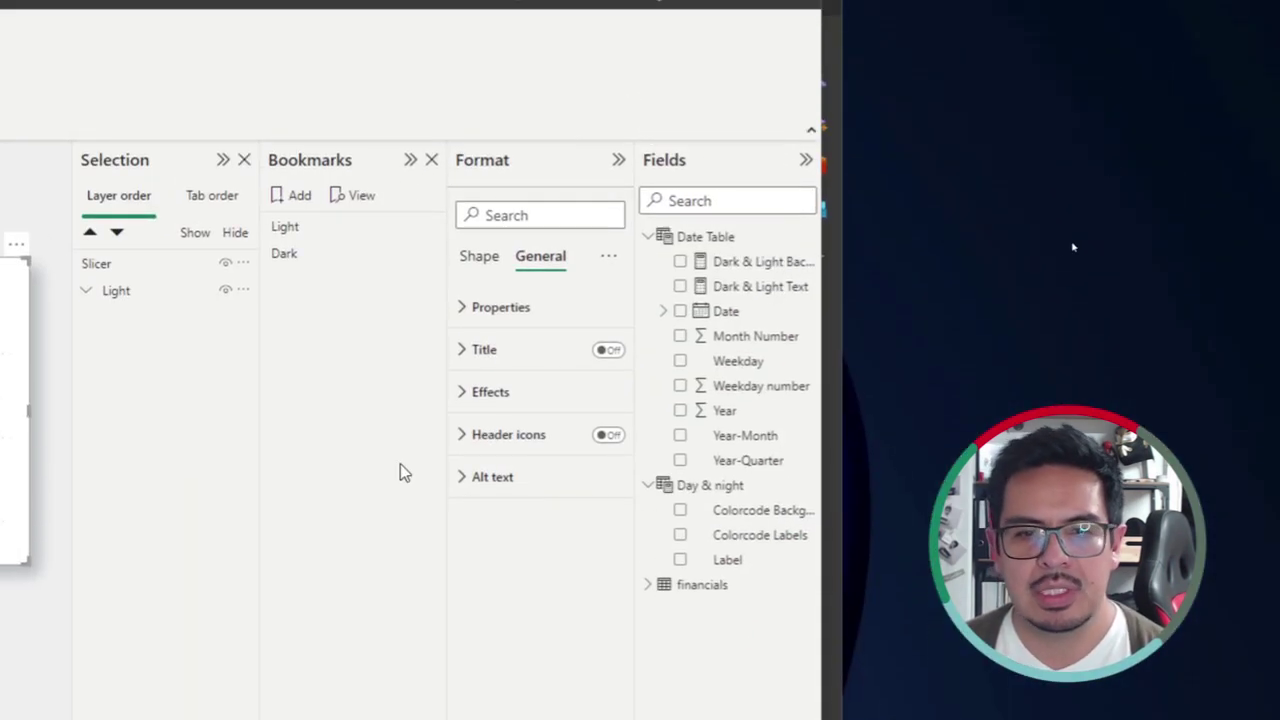
pyautogui.click(490, 393)
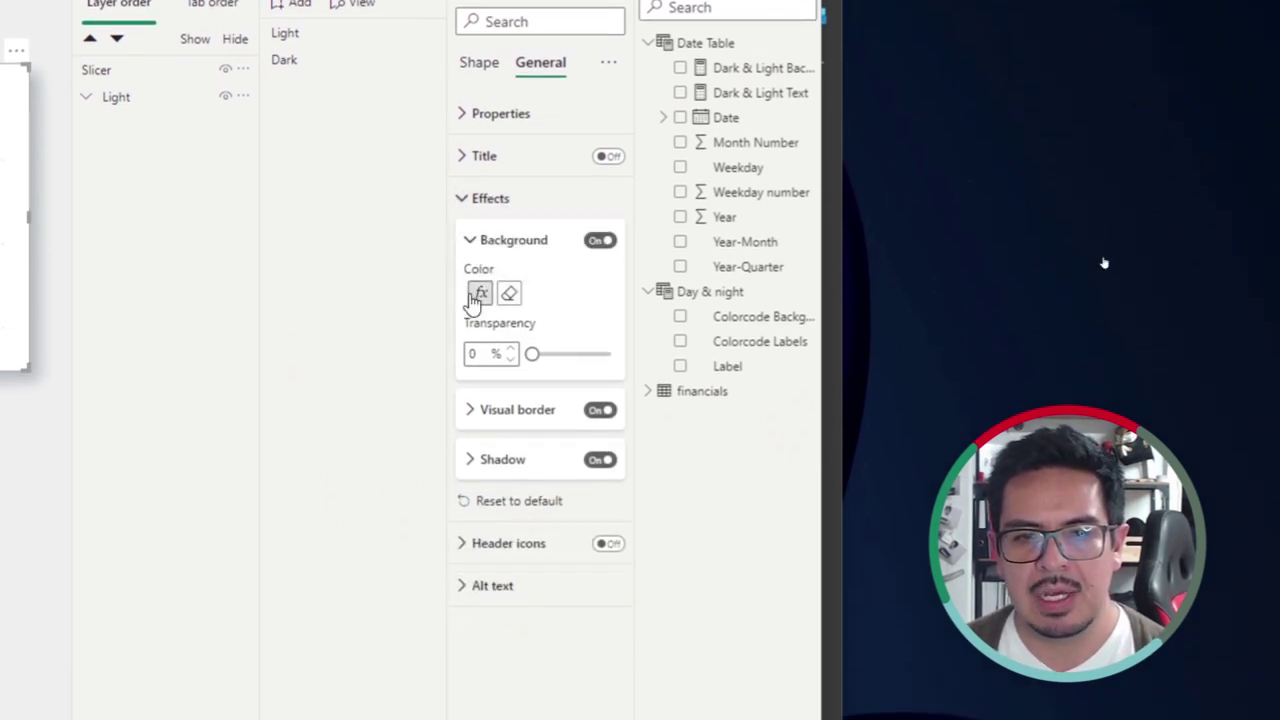
pyautogui.click(478, 296)
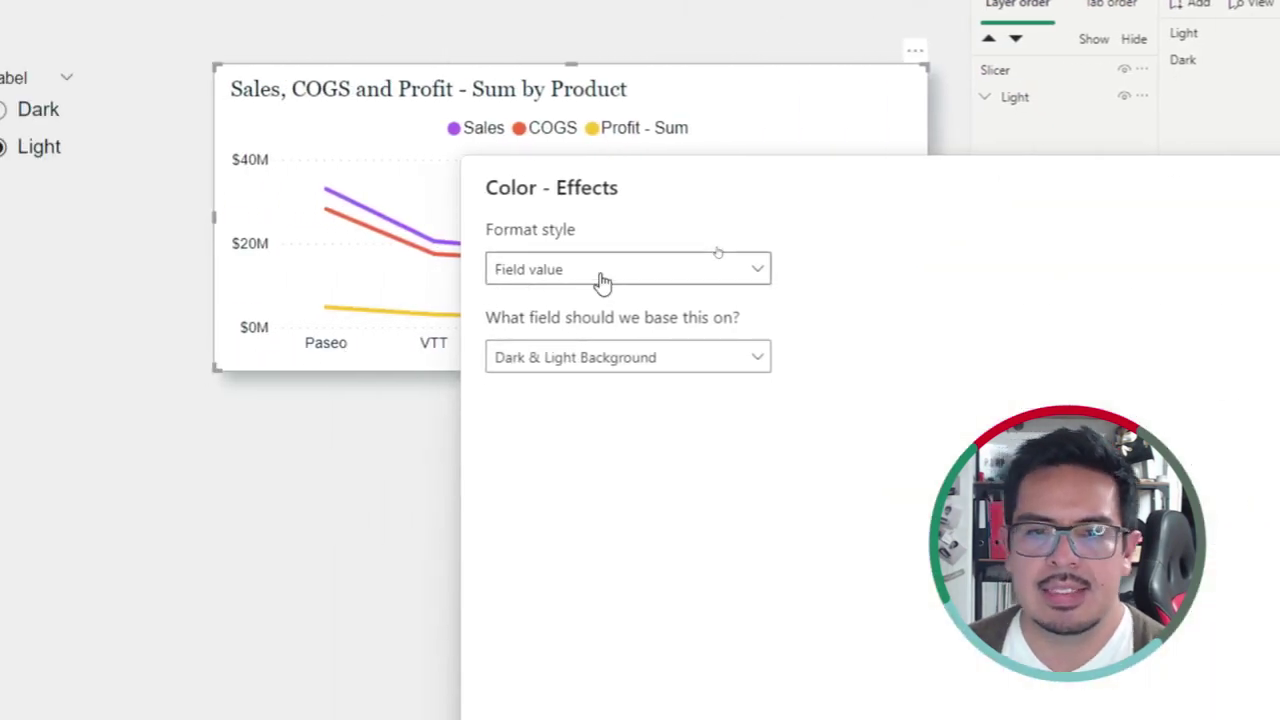
pyautogui.click(570, 364)
pyautogui.click(499, 432)
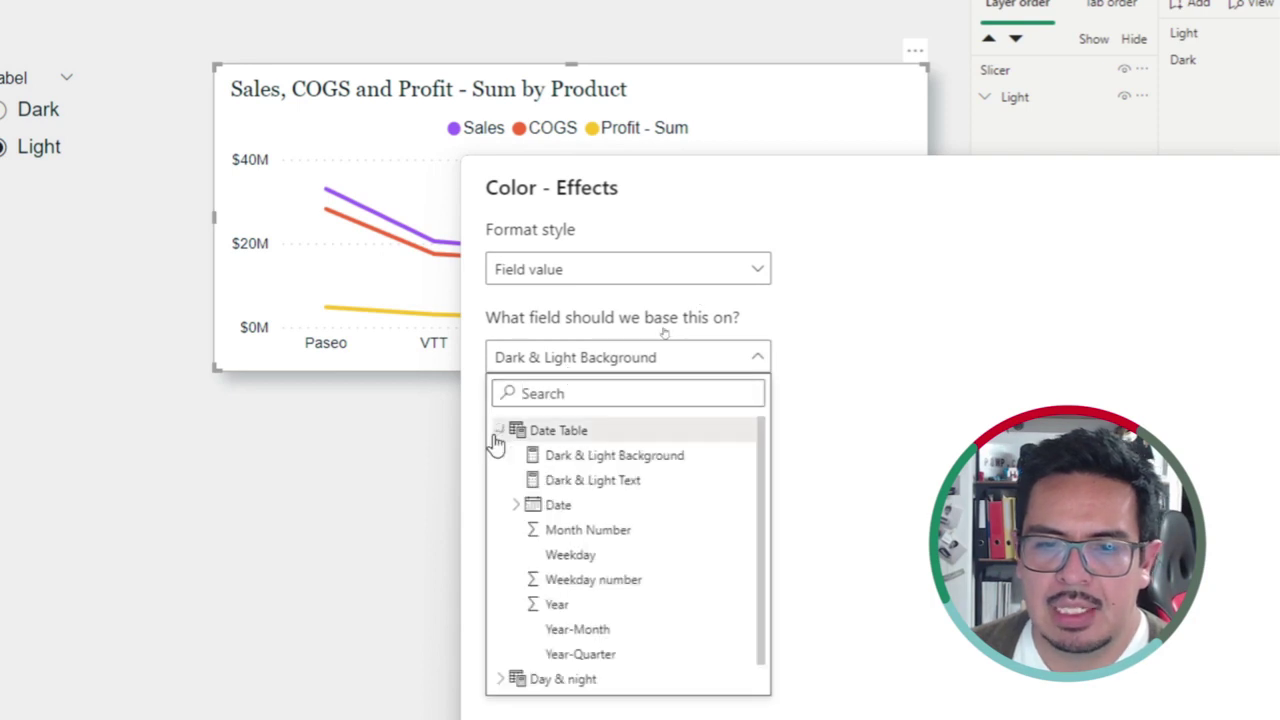
pyautogui.click(620, 458)
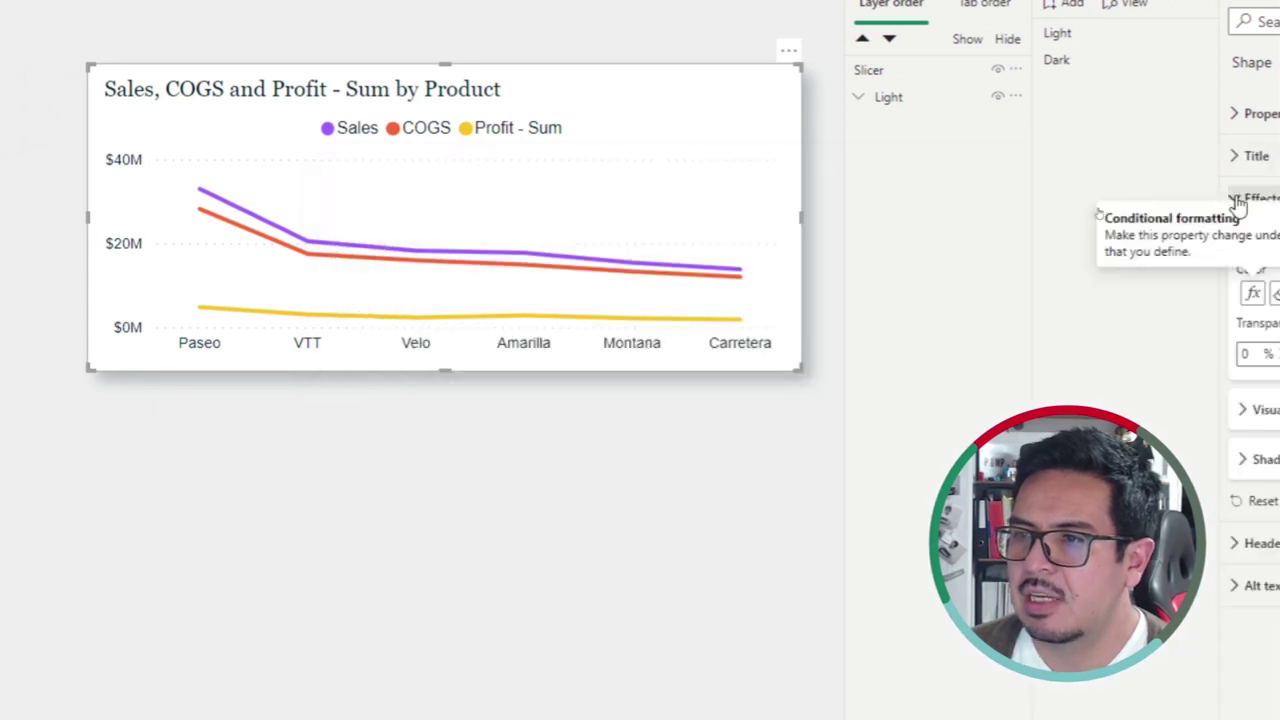
pyautogui.click(1236, 197)
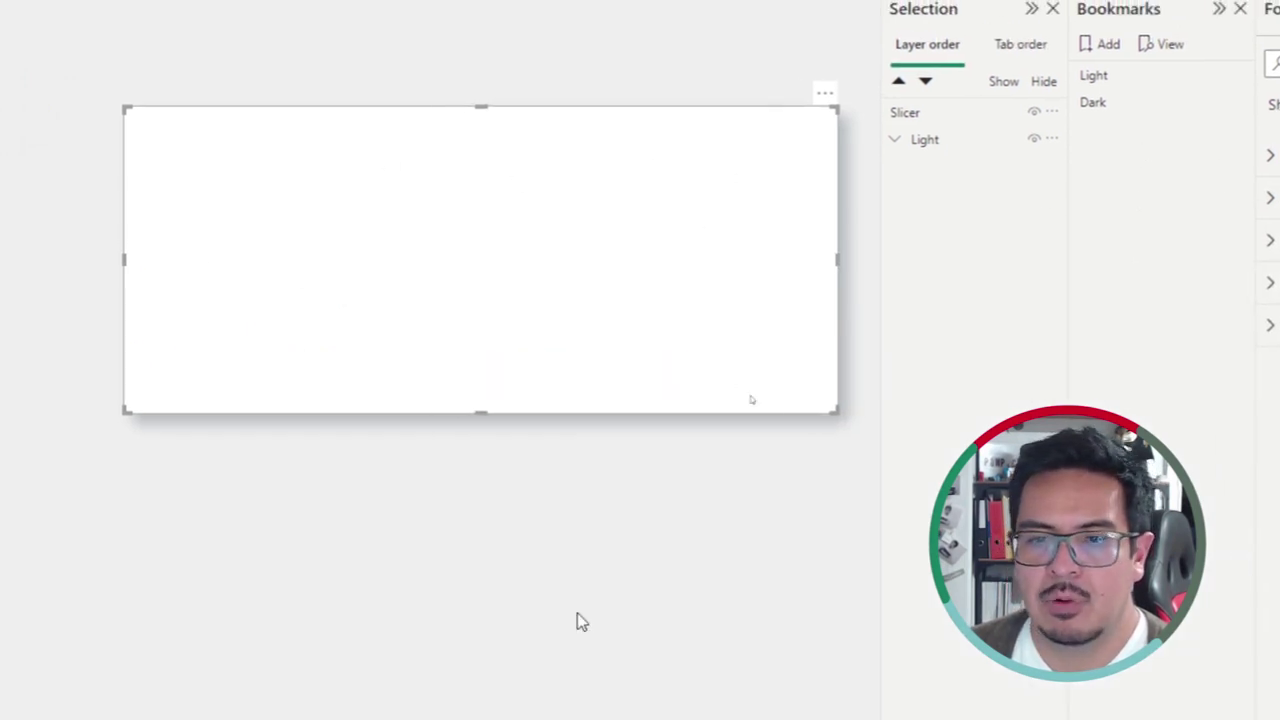
pyautogui.click(537, 617)
pyautogui.click(723, 134)
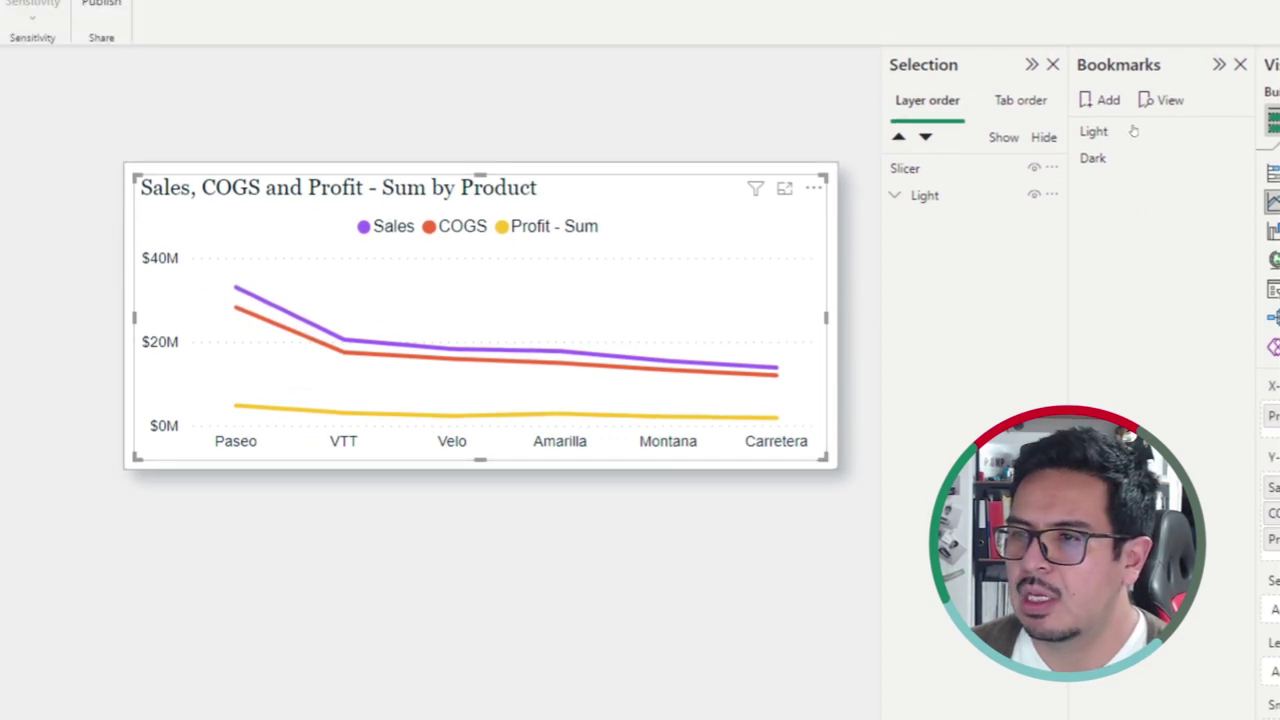
# Colour the line chart's X-axis values by field value using the Dark & Light Text measure.
pyautogui.click(1134, 131)
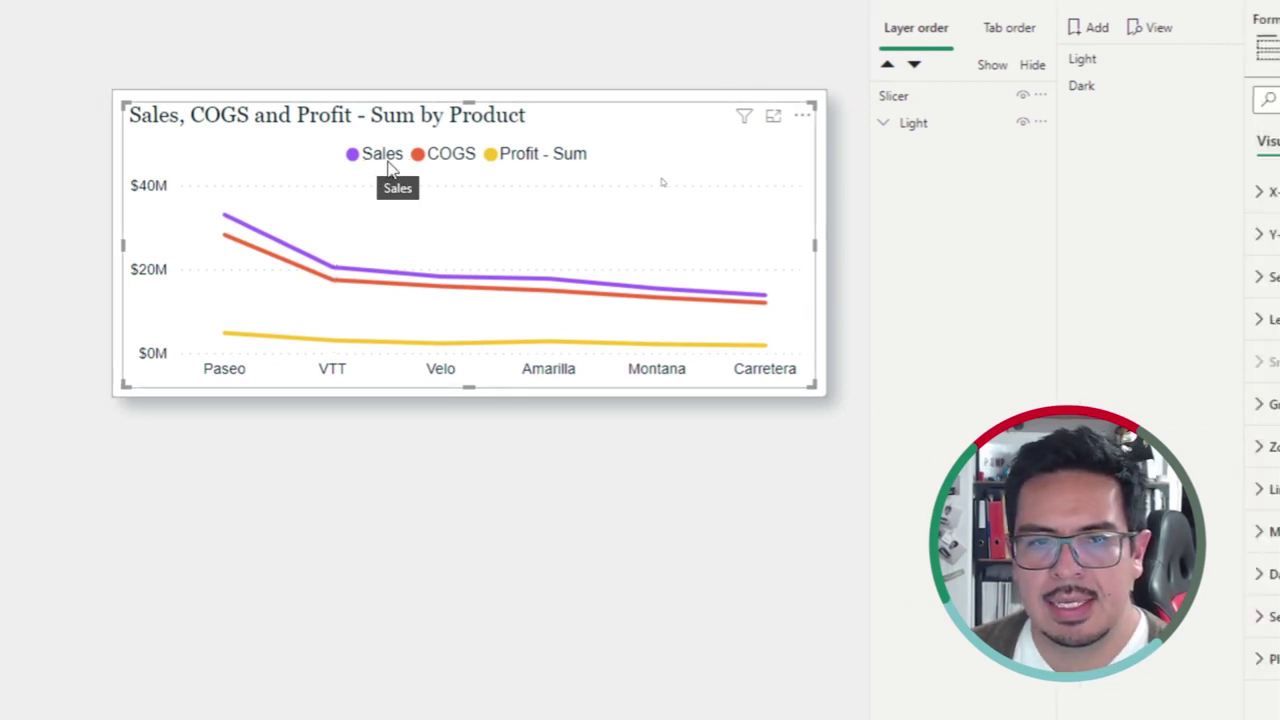
pyautogui.click(1262, 200)
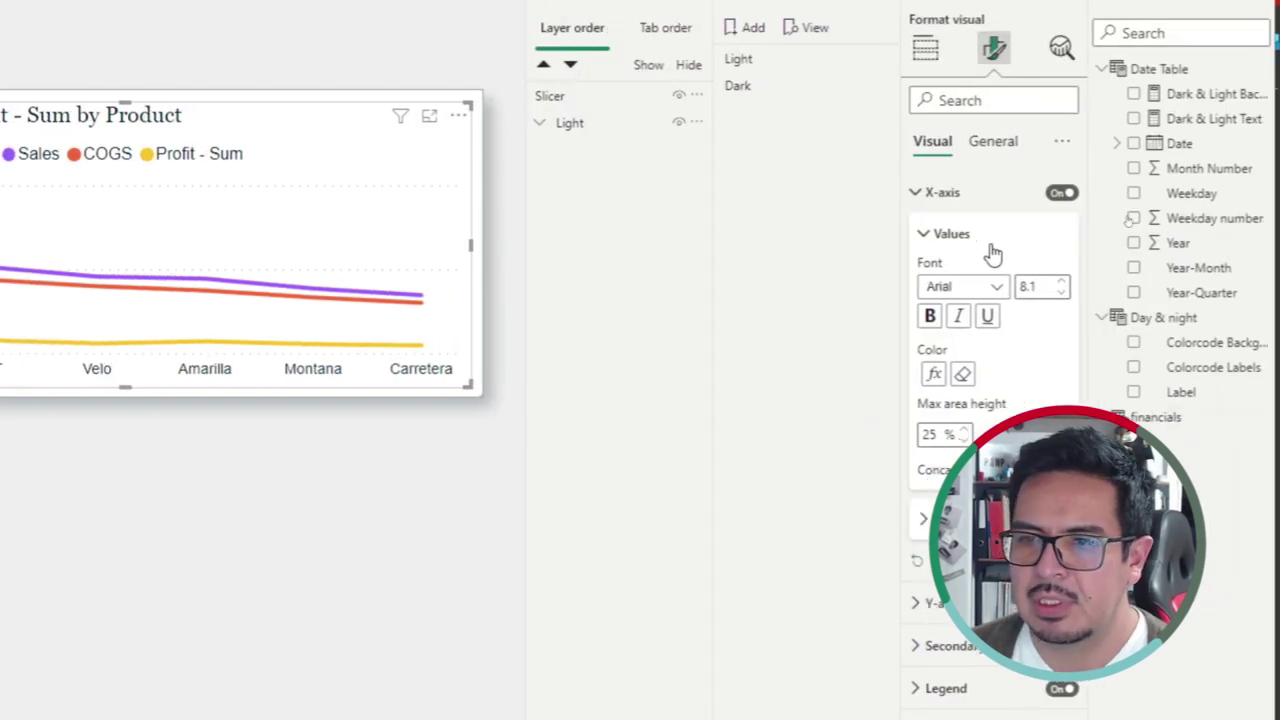
pyautogui.click(923, 519)
pyautogui.click(926, 521)
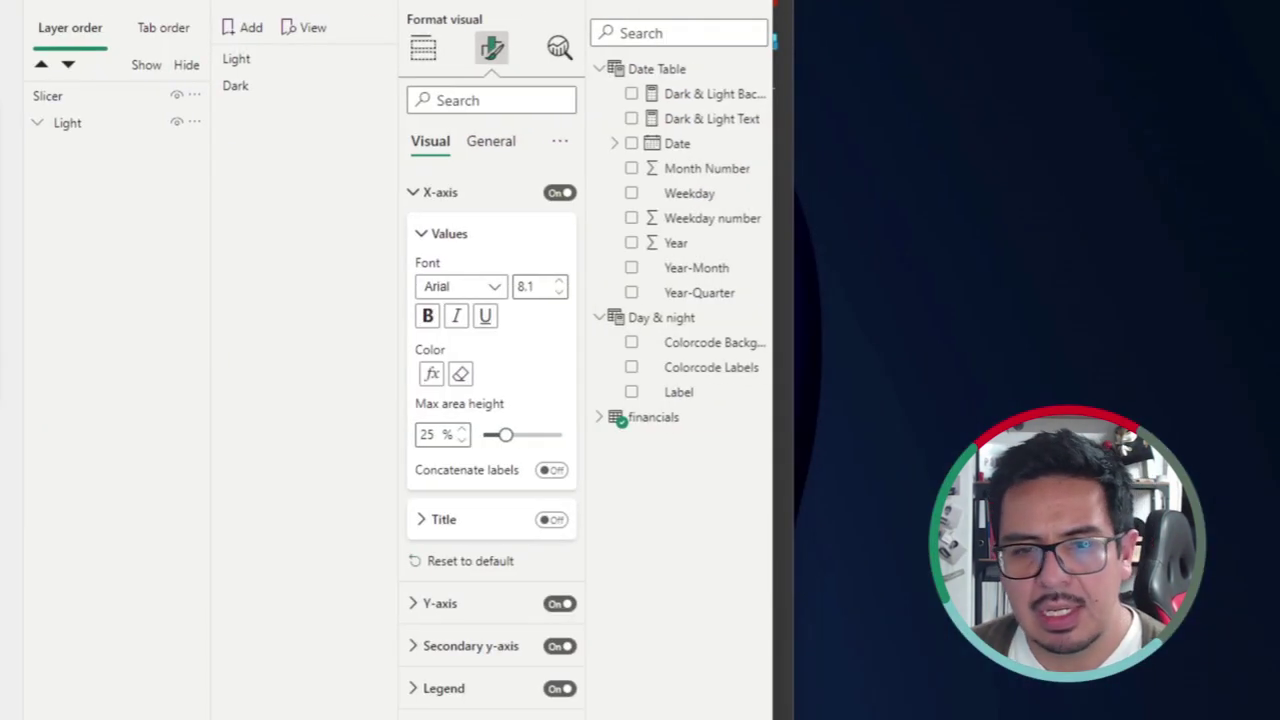
pyautogui.click(432, 374)
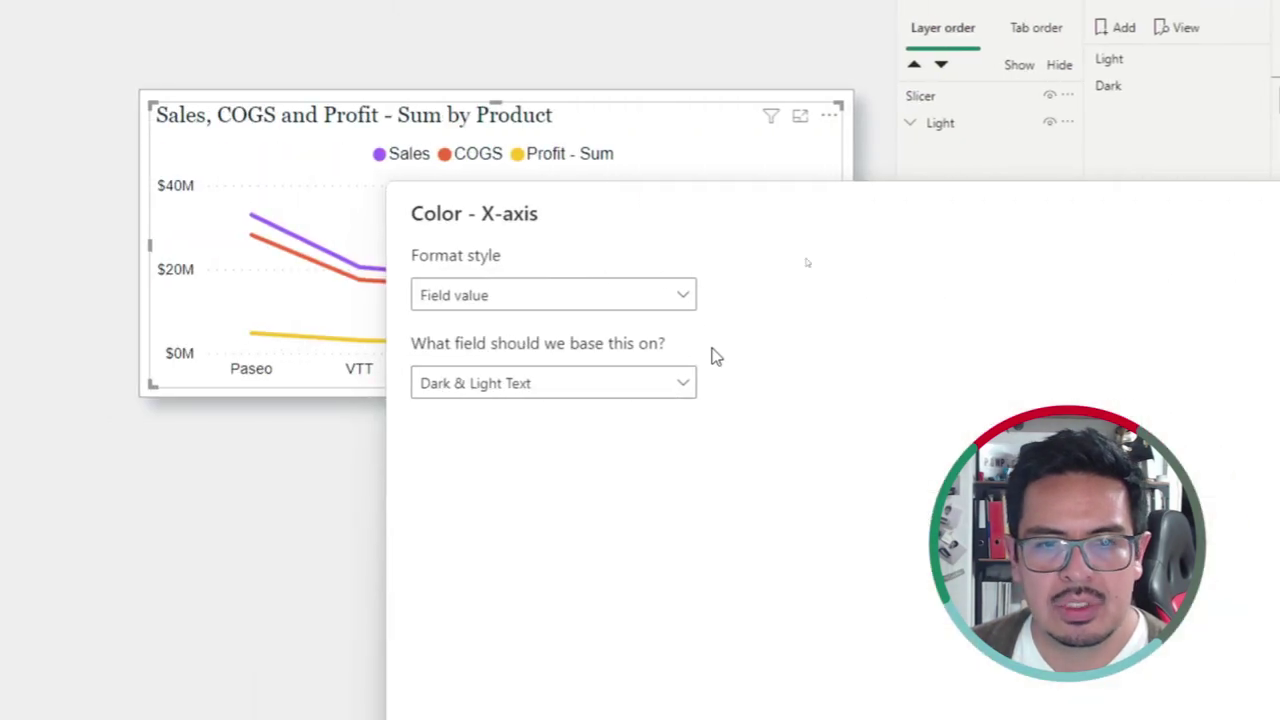
pyautogui.click(440, 298)
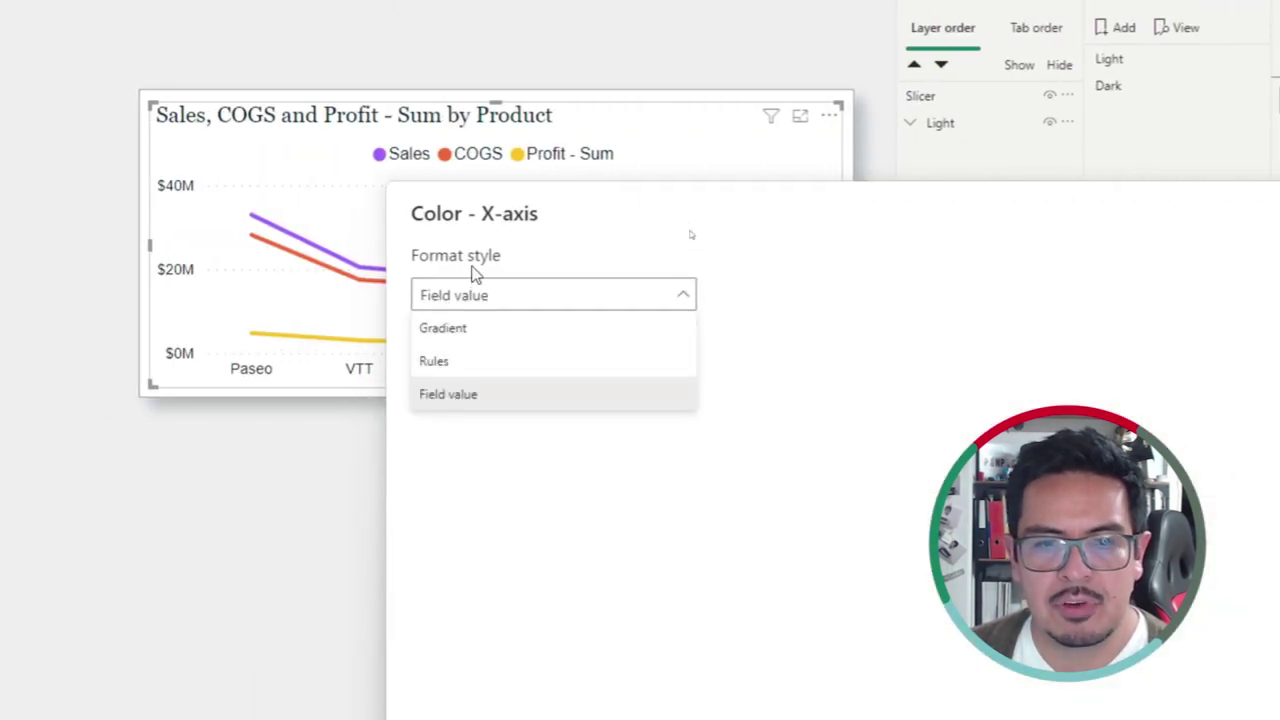
pyautogui.click(483, 392)
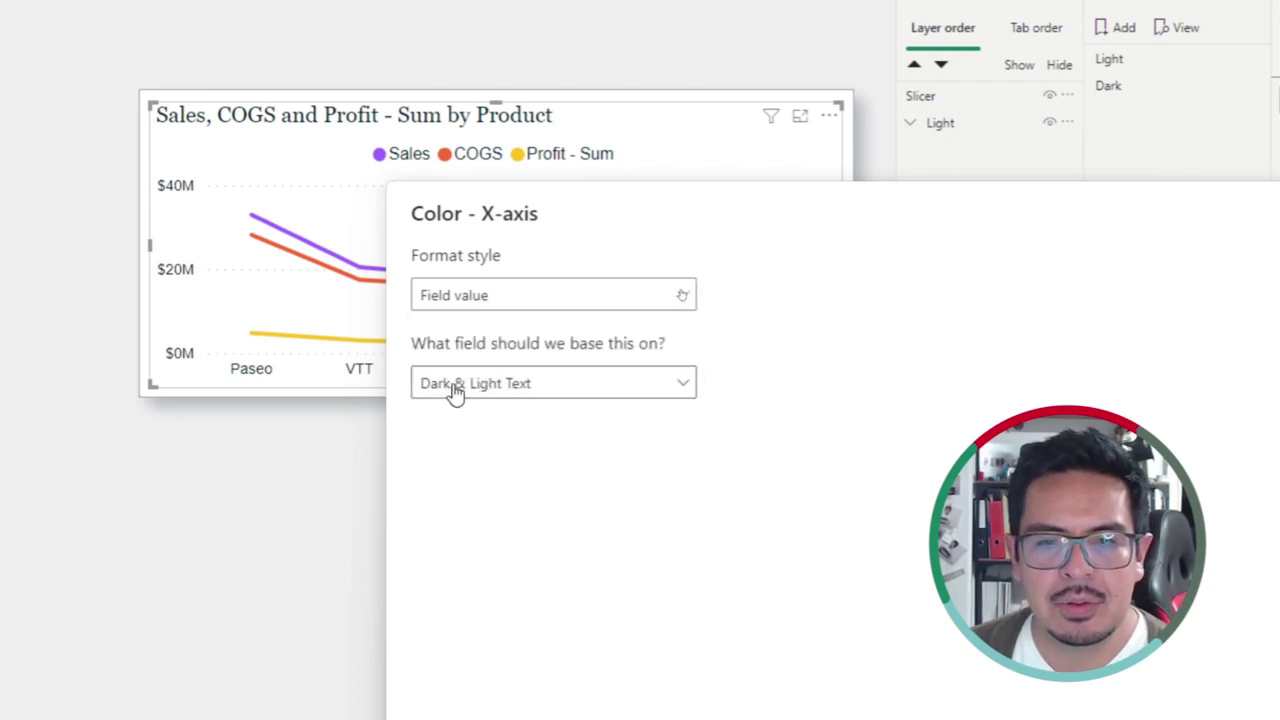
pyautogui.click(452, 386)
pyautogui.click(426, 458)
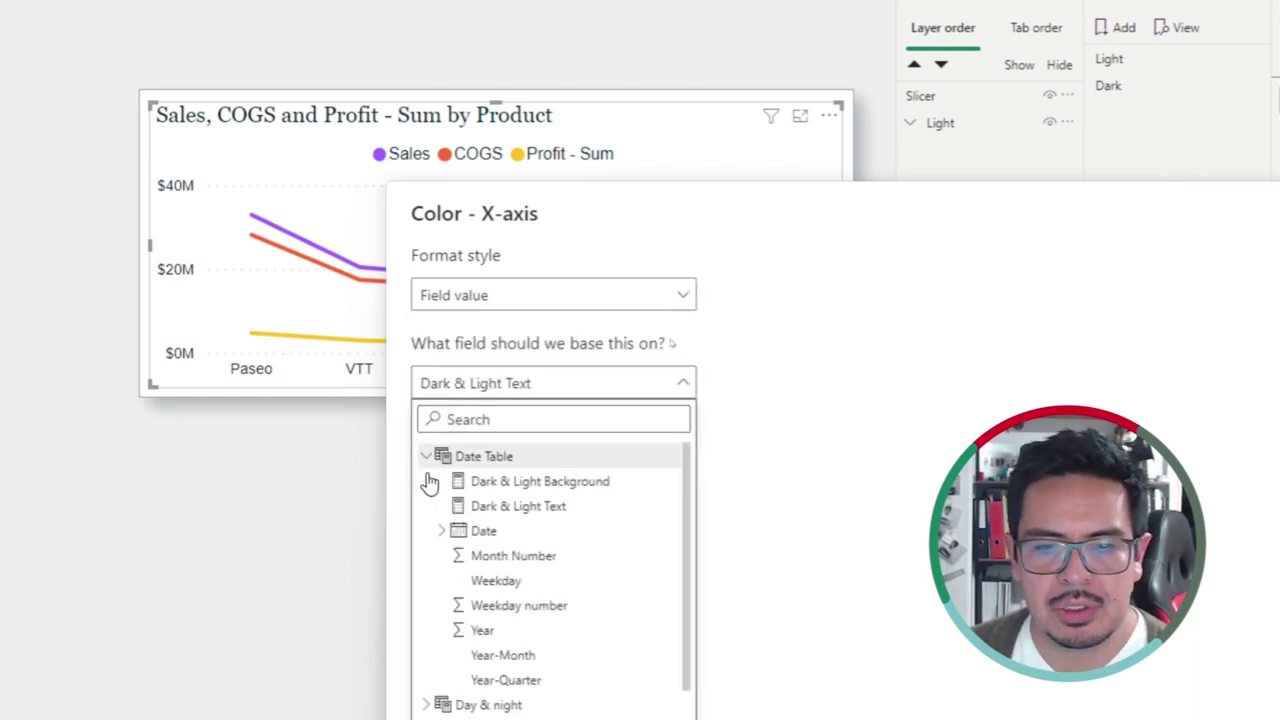
pyautogui.click(489, 512)
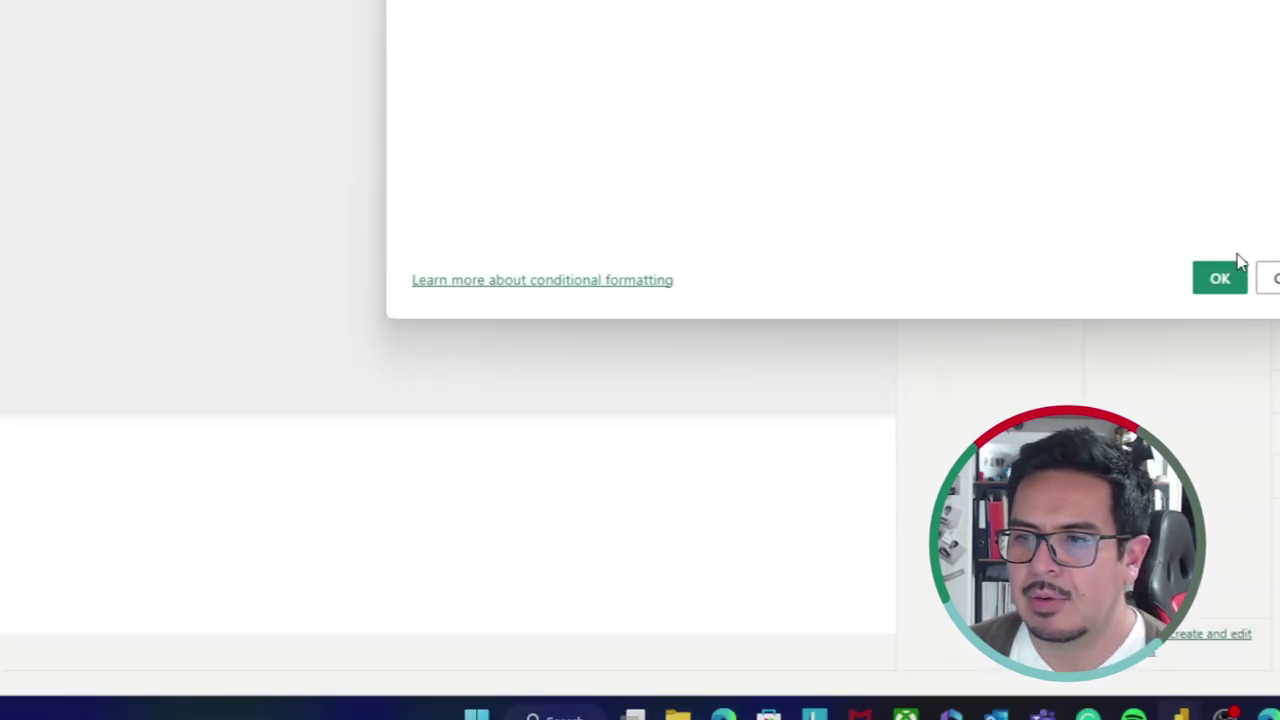
pyautogui.click(1215, 279)
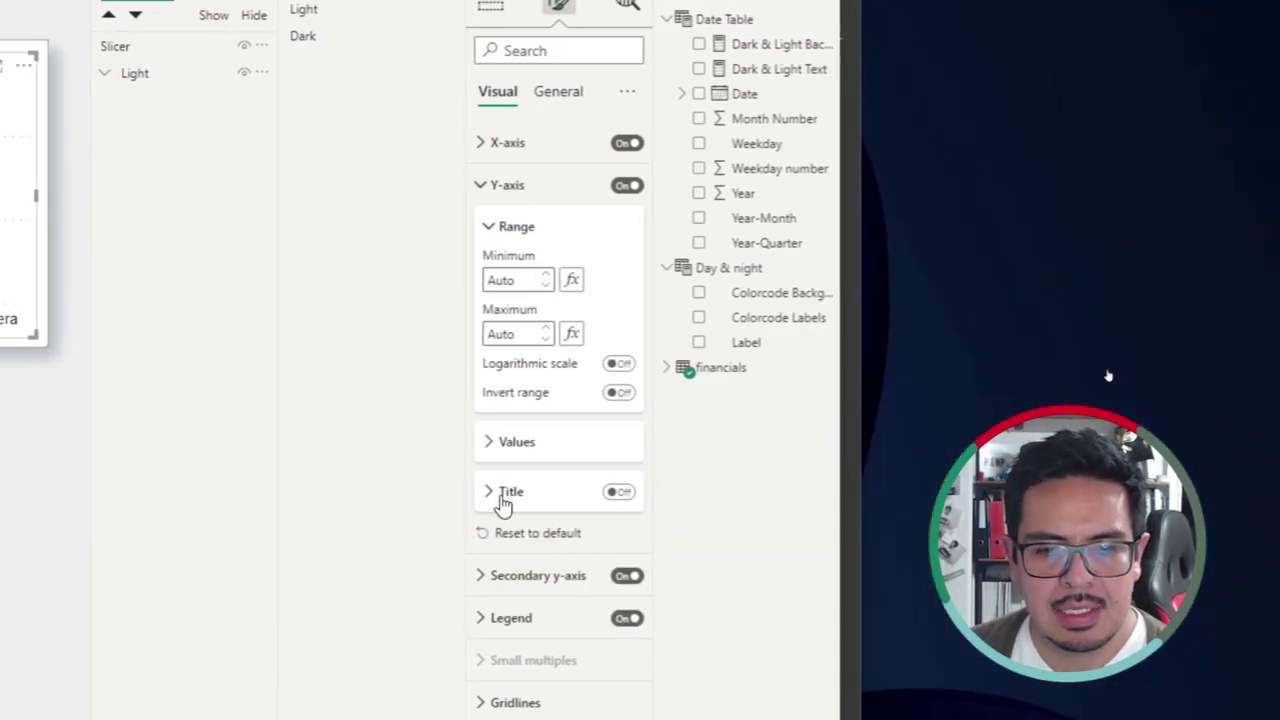
# Collapse the chart's Y-axis settings and expand Title under the General formatting tab.
pyautogui.click(503, 448)
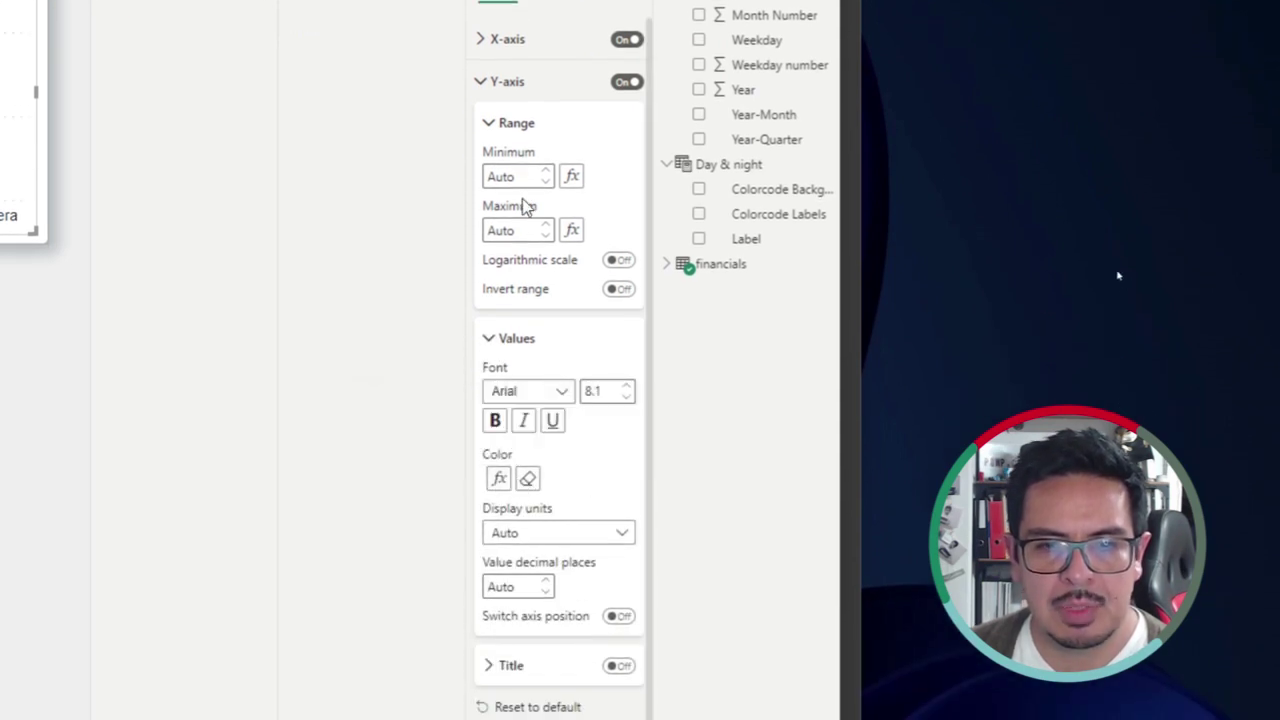
pyautogui.click(492, 343)
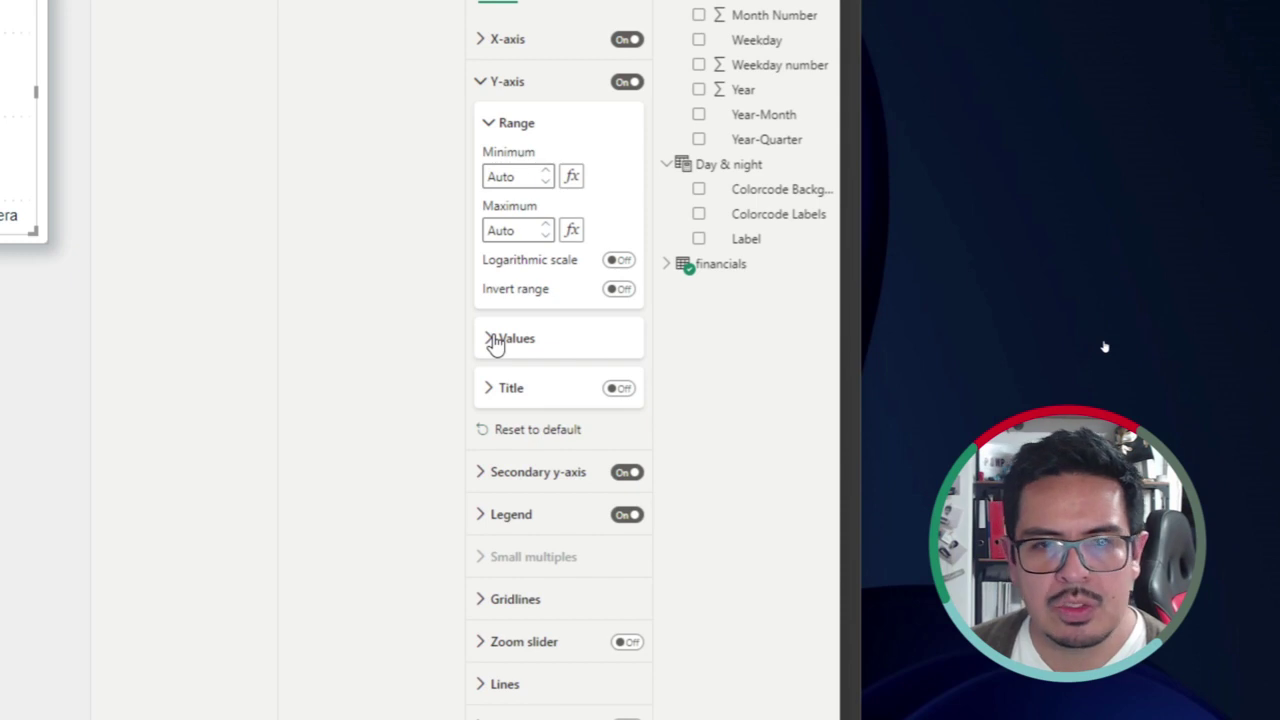
pyautogui.click(493, 140)
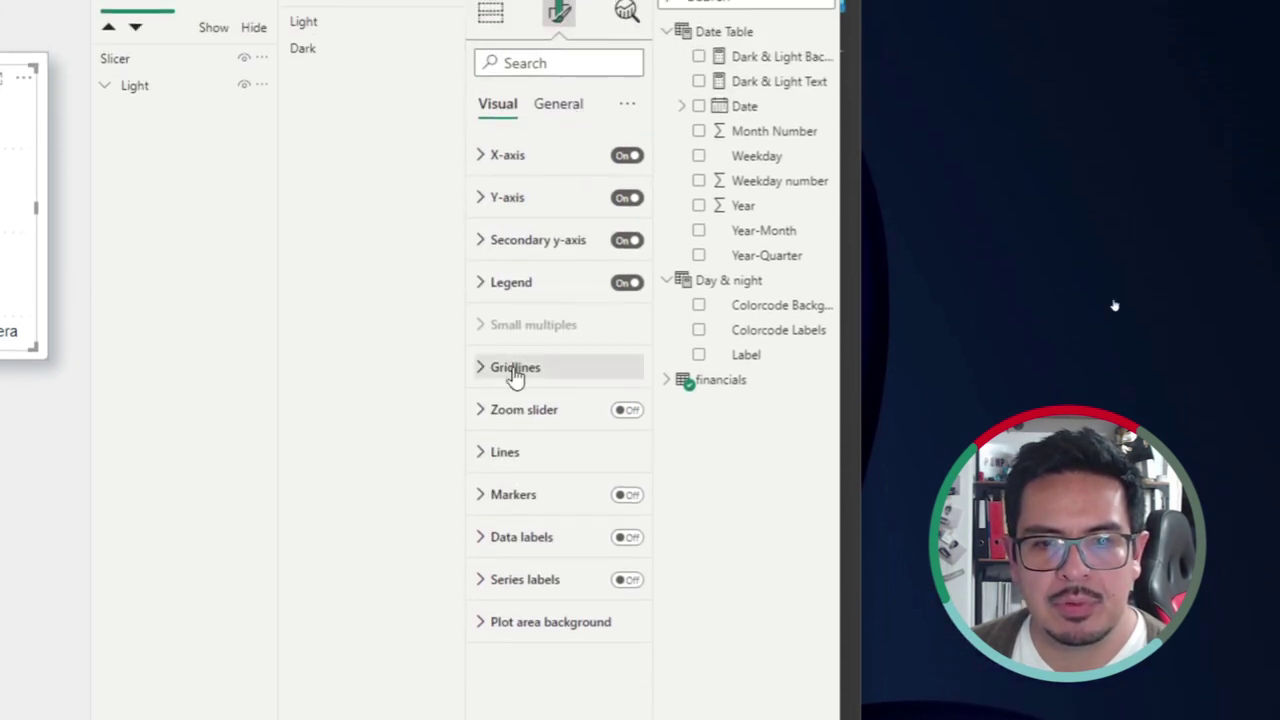
pyautogui.click(551, 106)
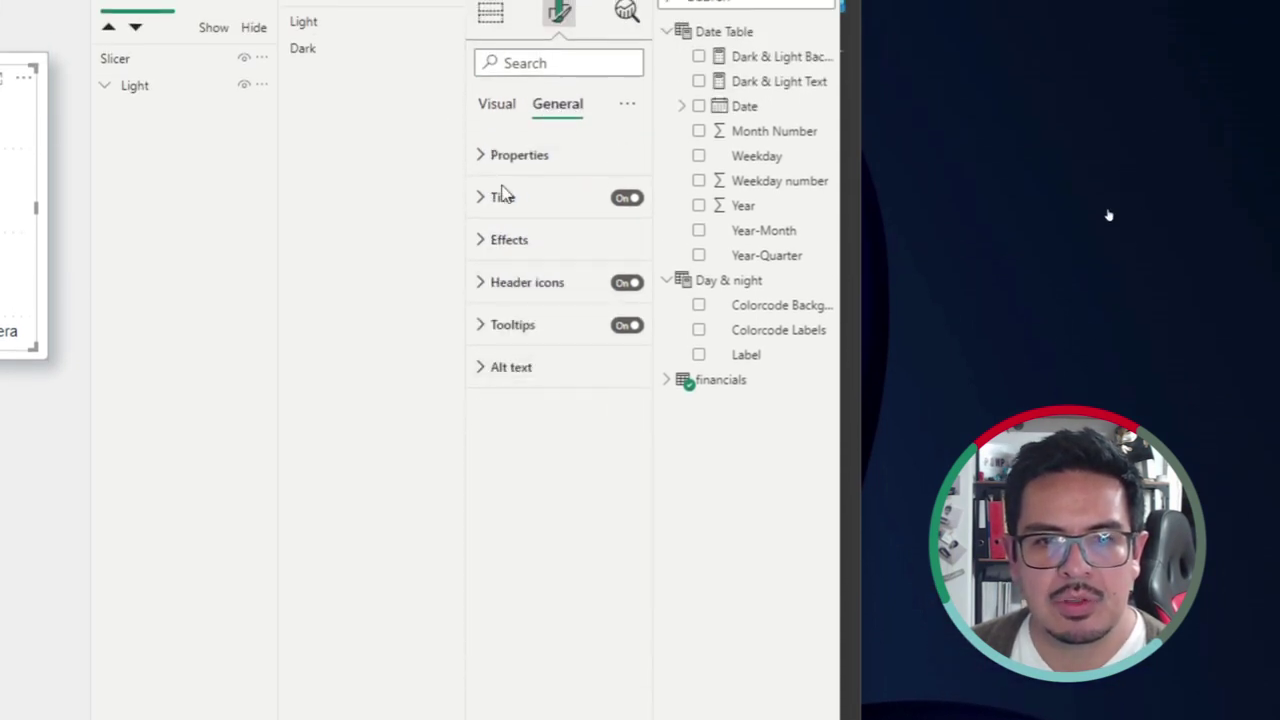
pyautogui.click(502, 198)
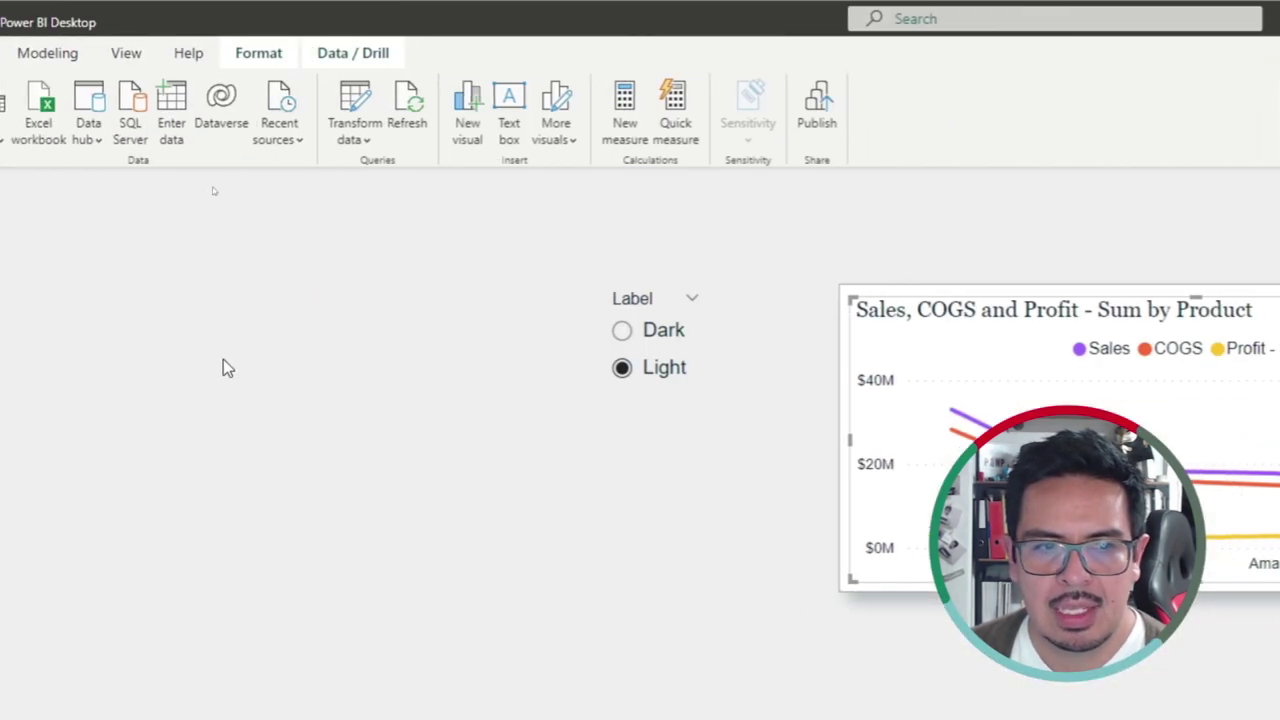
# Toggle the Label slicer between Dark and Light to check the chart recolours.
pyautogui.click(719, 362)
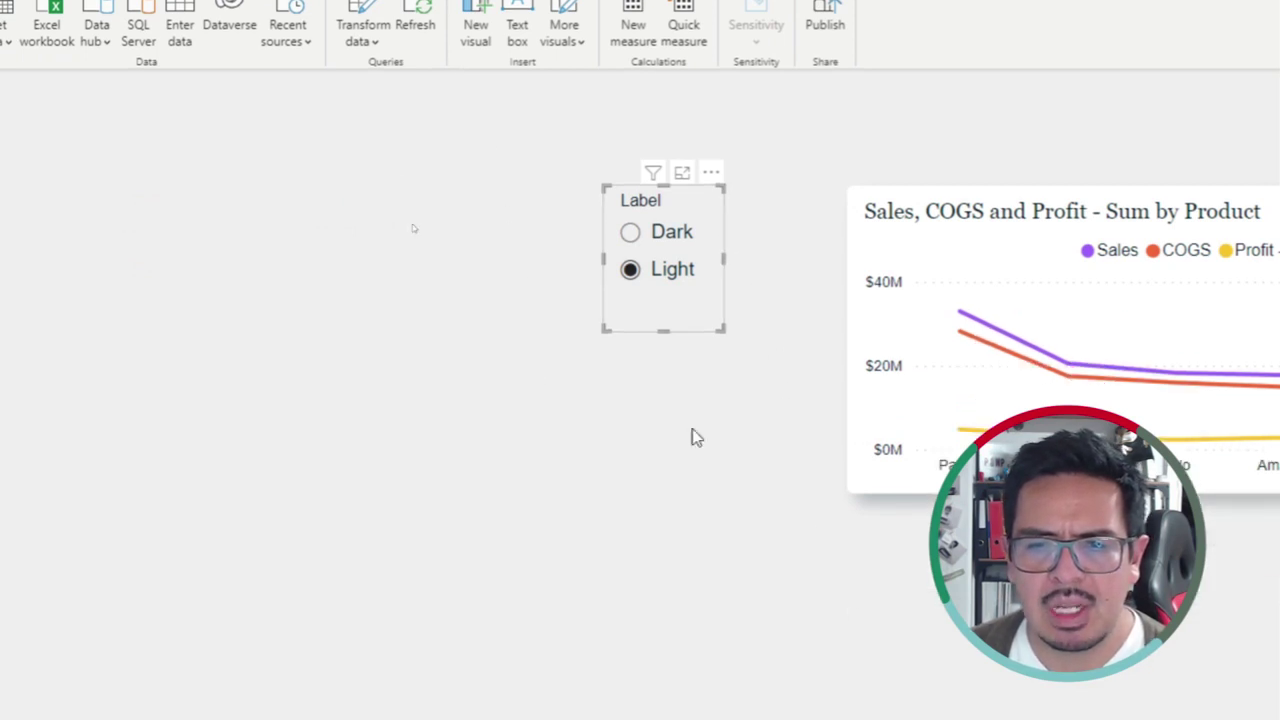
pyautogui.click(666, 232)
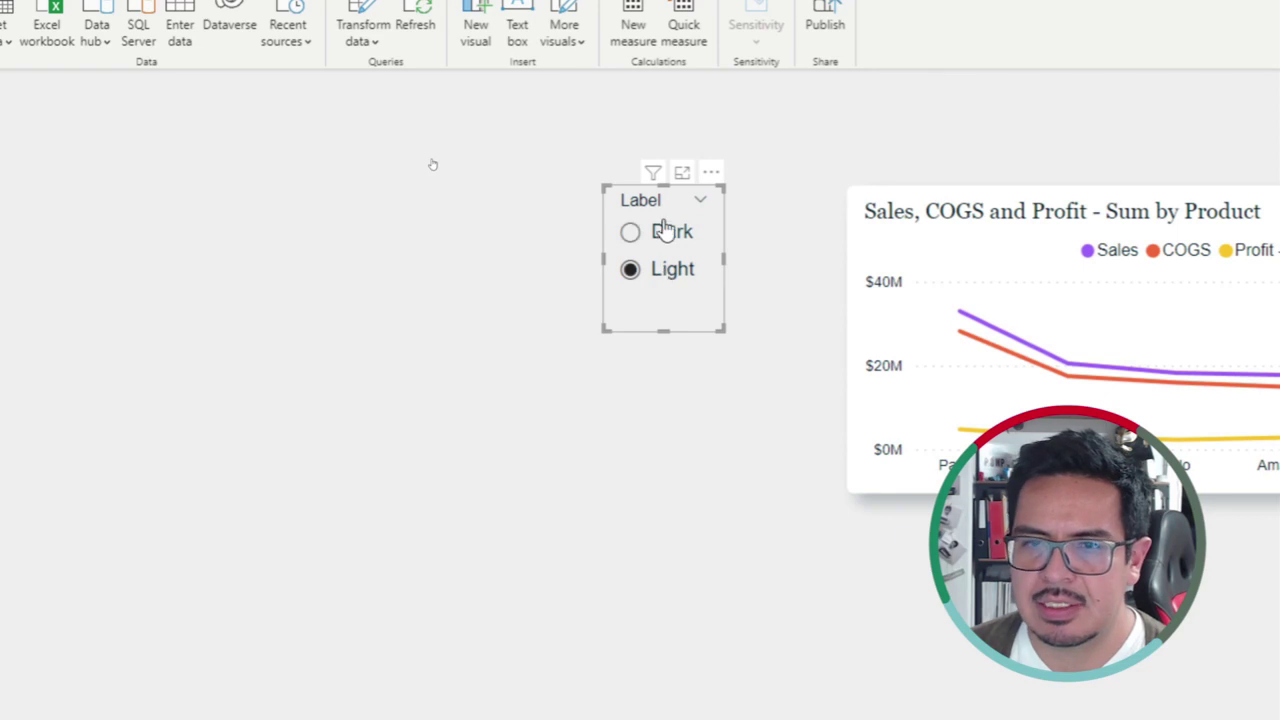
pyautogui.click(664, 238)
pyautogui.click(664, 276)
pyautogui.click(670, 232)
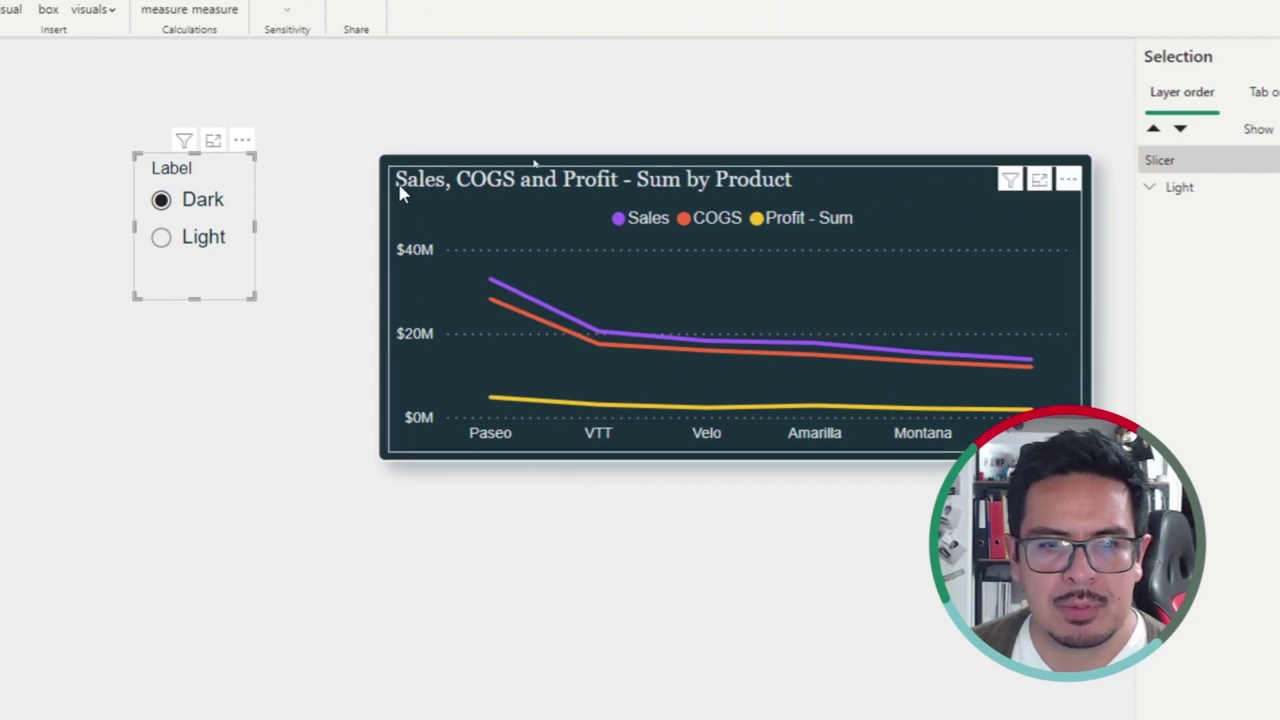
# Set the slicer back to Light and switch to the Theme Test report window.
pyautogui.click(197, 247)
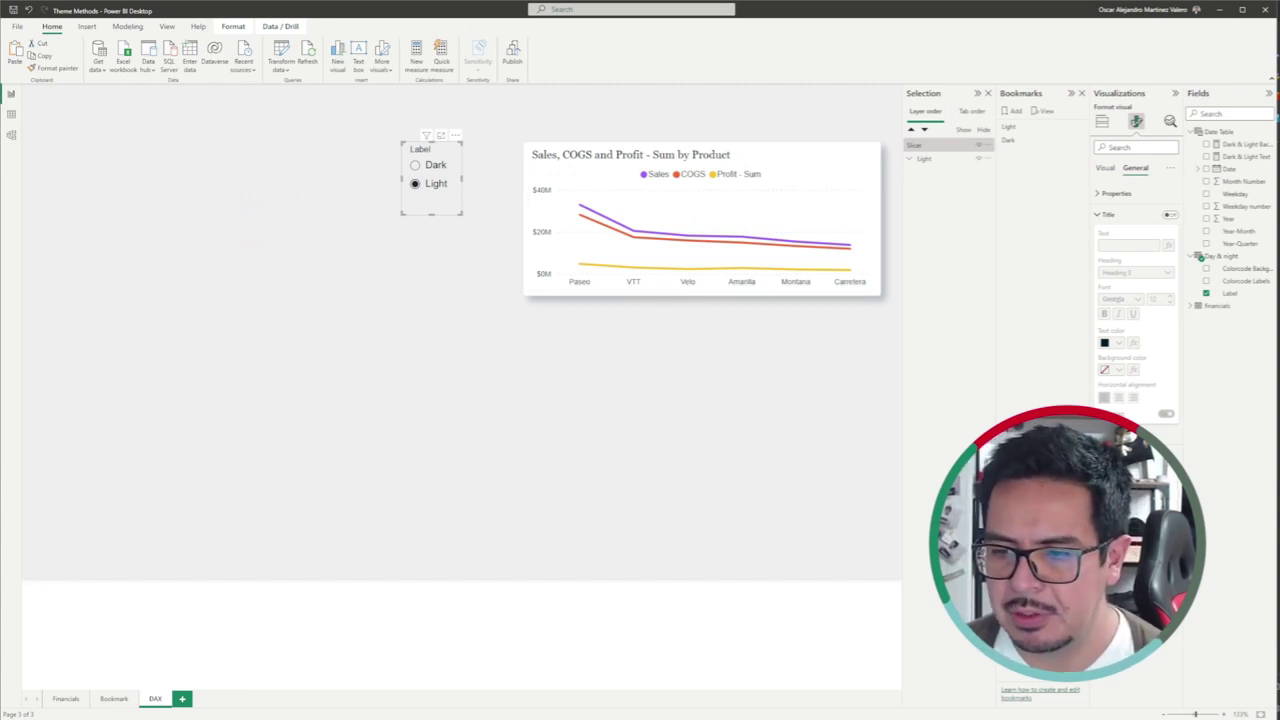
pyautogui.moveTo(1043, 718)
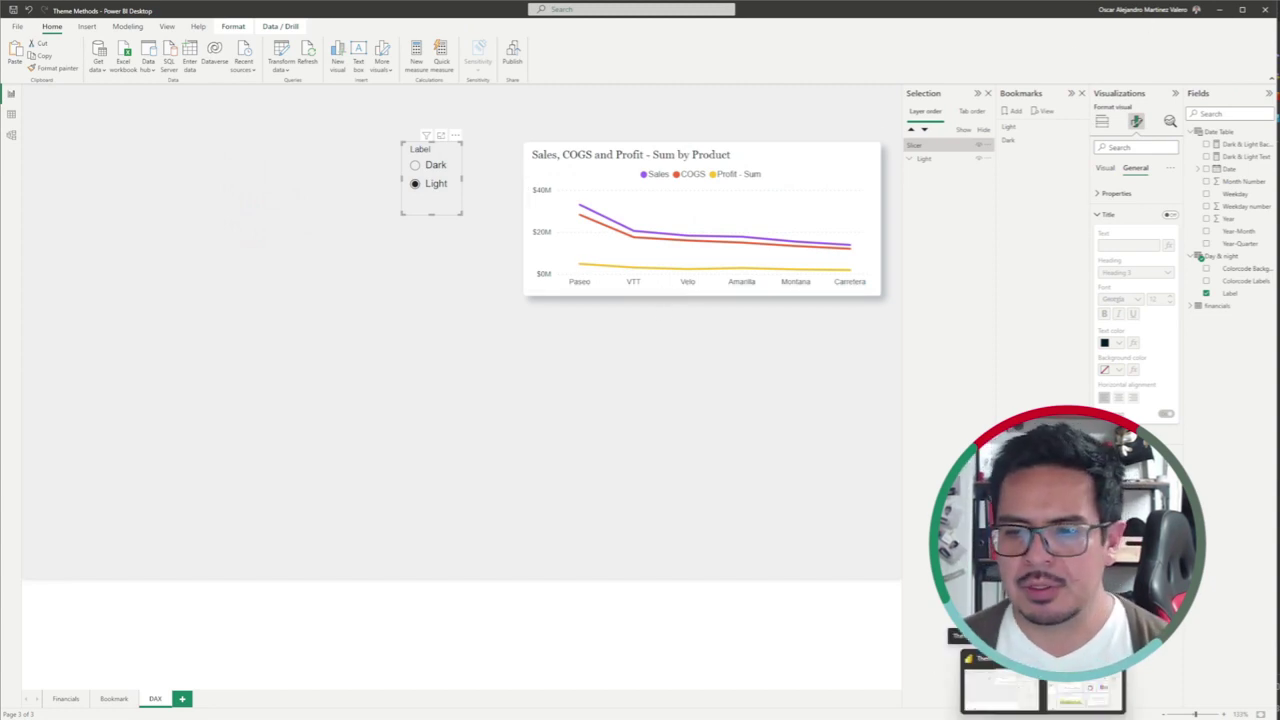
pyautogui.click(1066, 712)
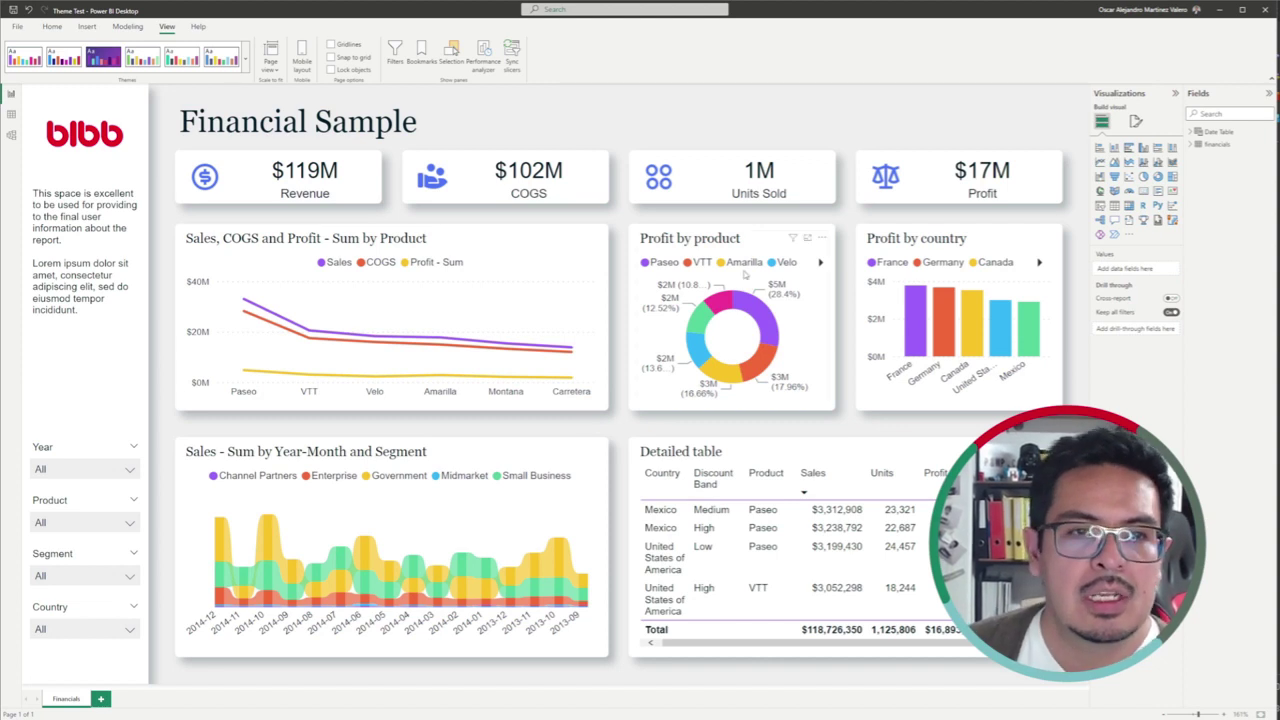
# Import the Theme 002.01 Dark.json theme into the Financial Sample report.
pyautogui.click(247, 70)
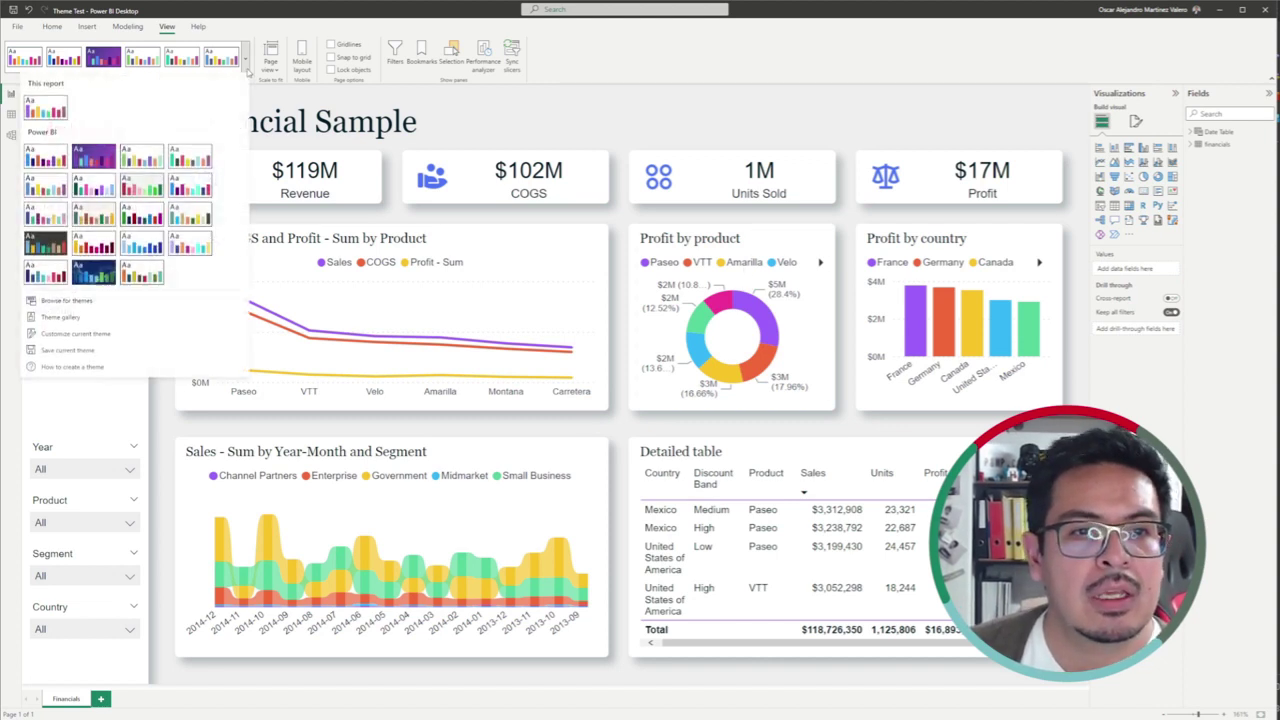
pyautogui.click(478, 101)
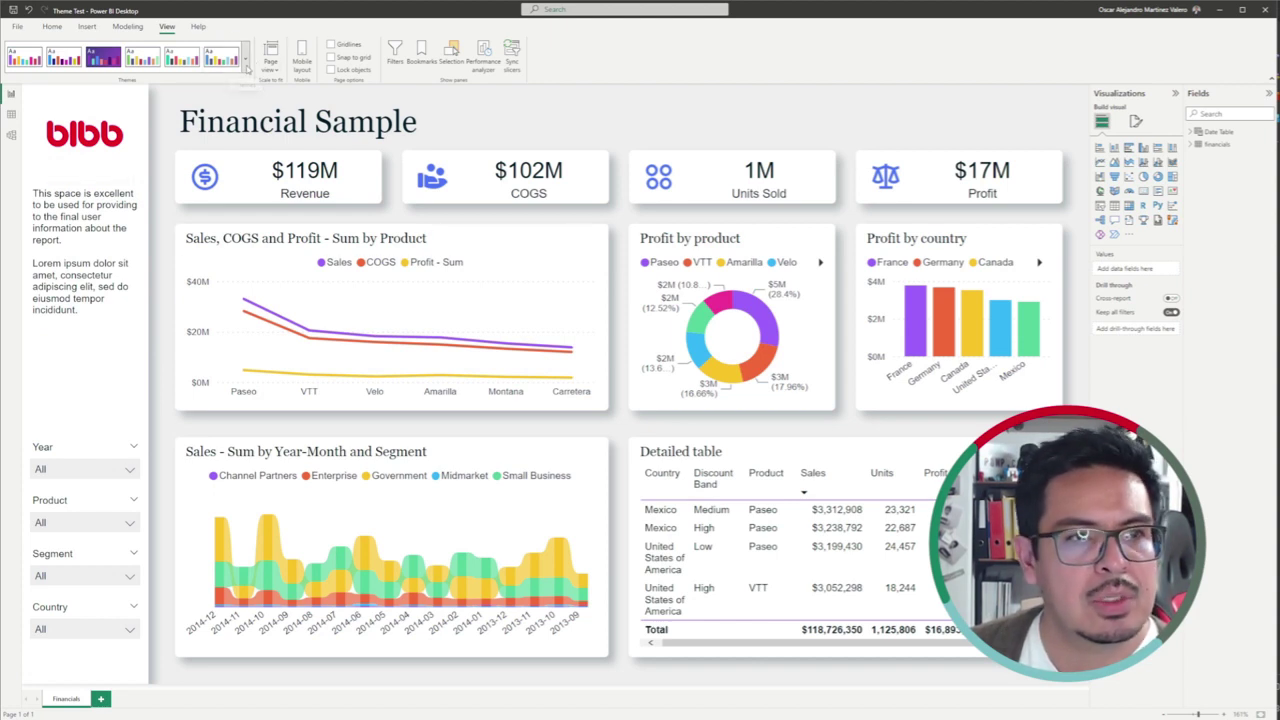
pyautogui.click(246, 64)
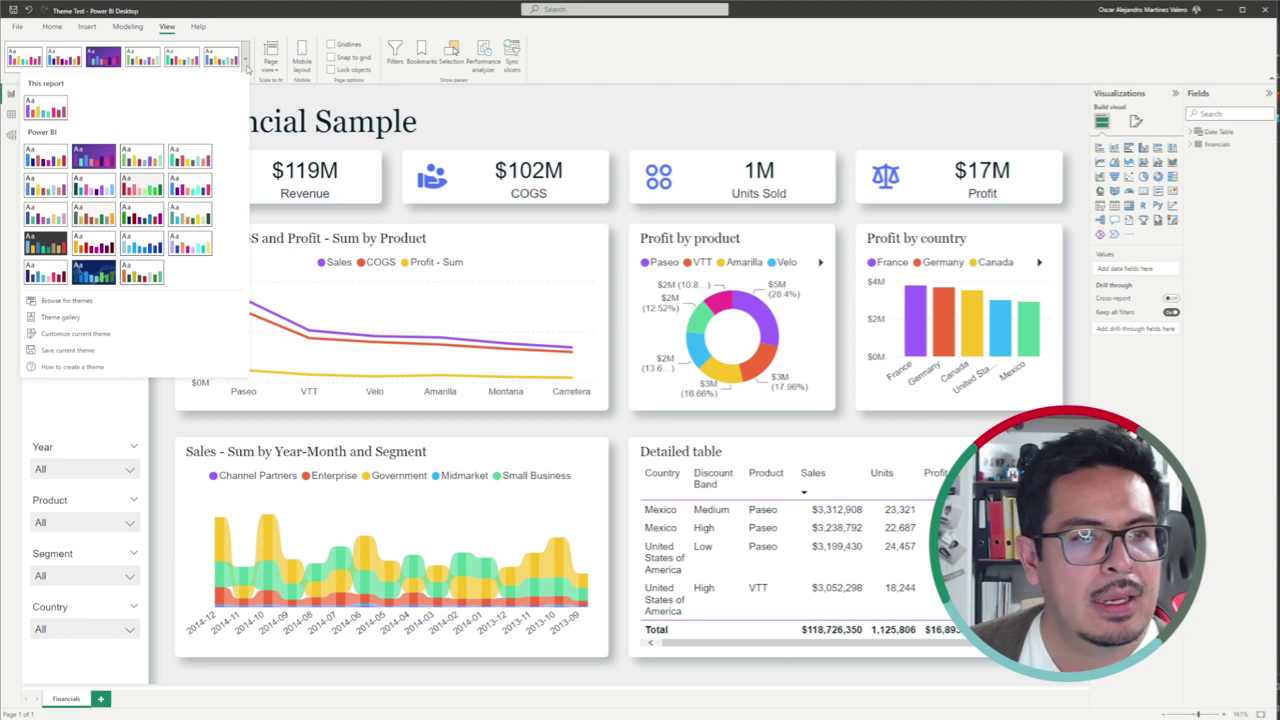
pyautogui.click(124, 300)
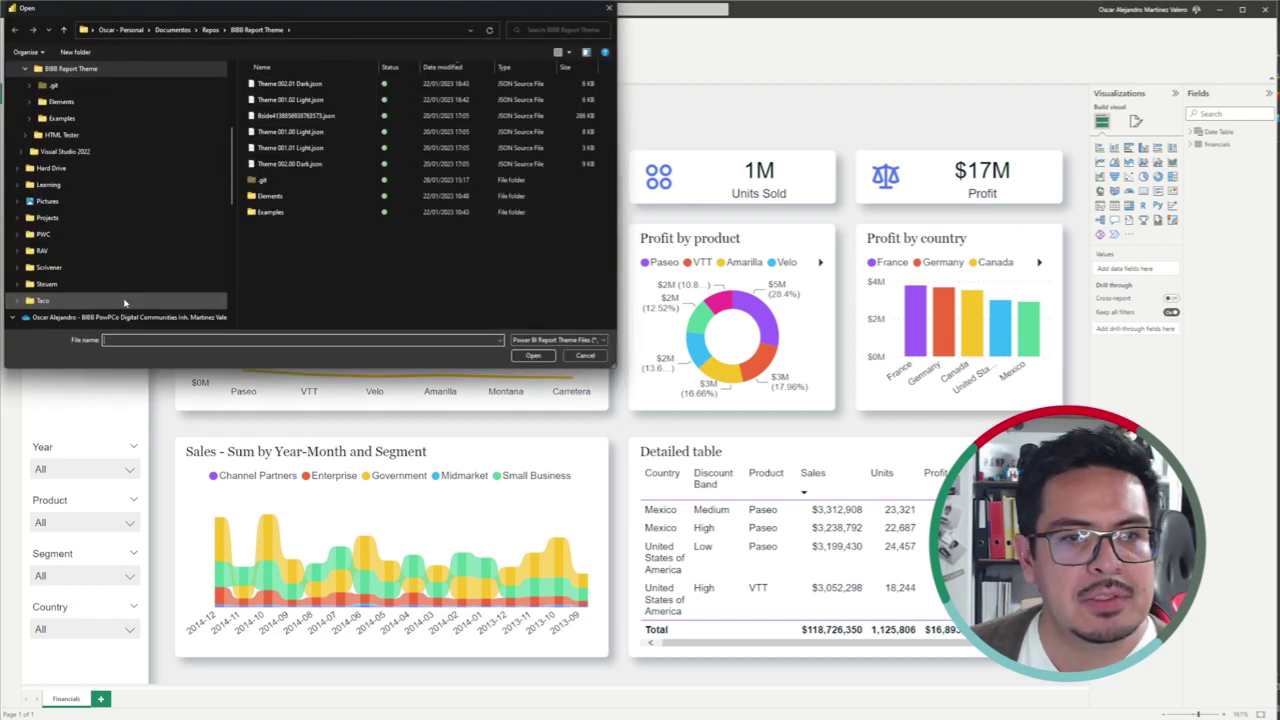
pyautogui.doubleClick(300, 84)
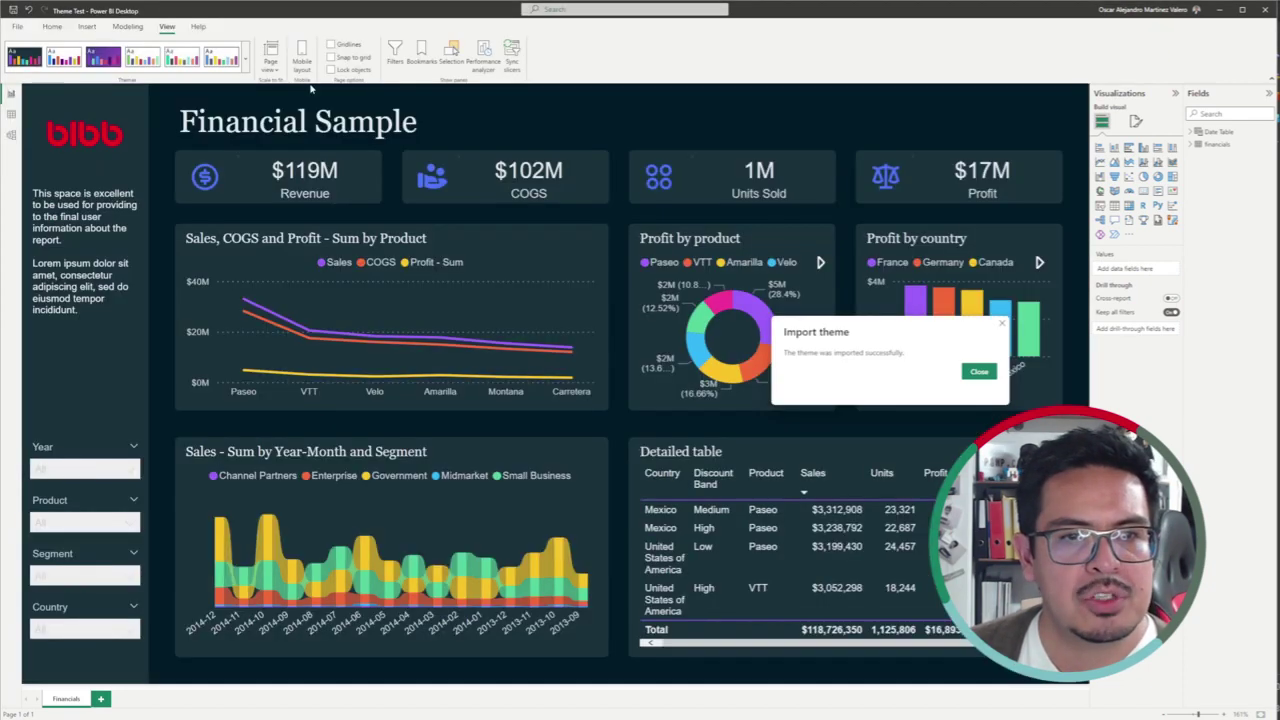
pyautogui.click(979, 372)
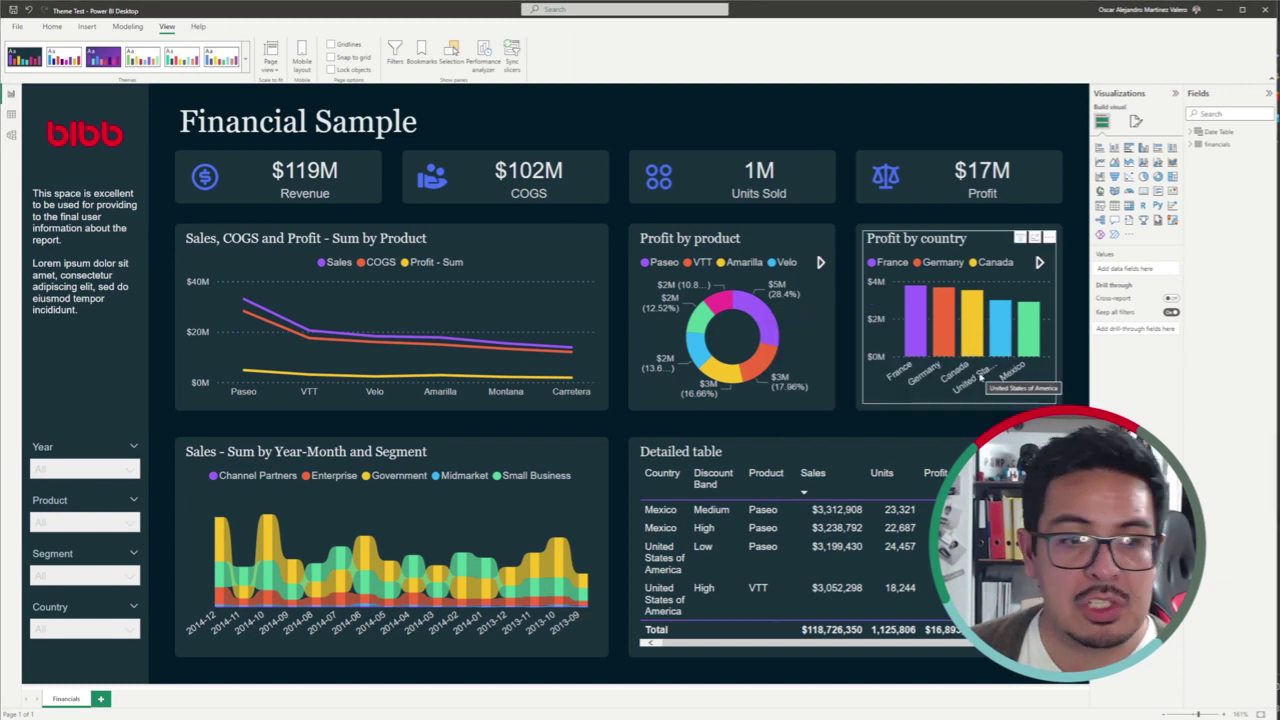
pyautogui.click(571, 408)
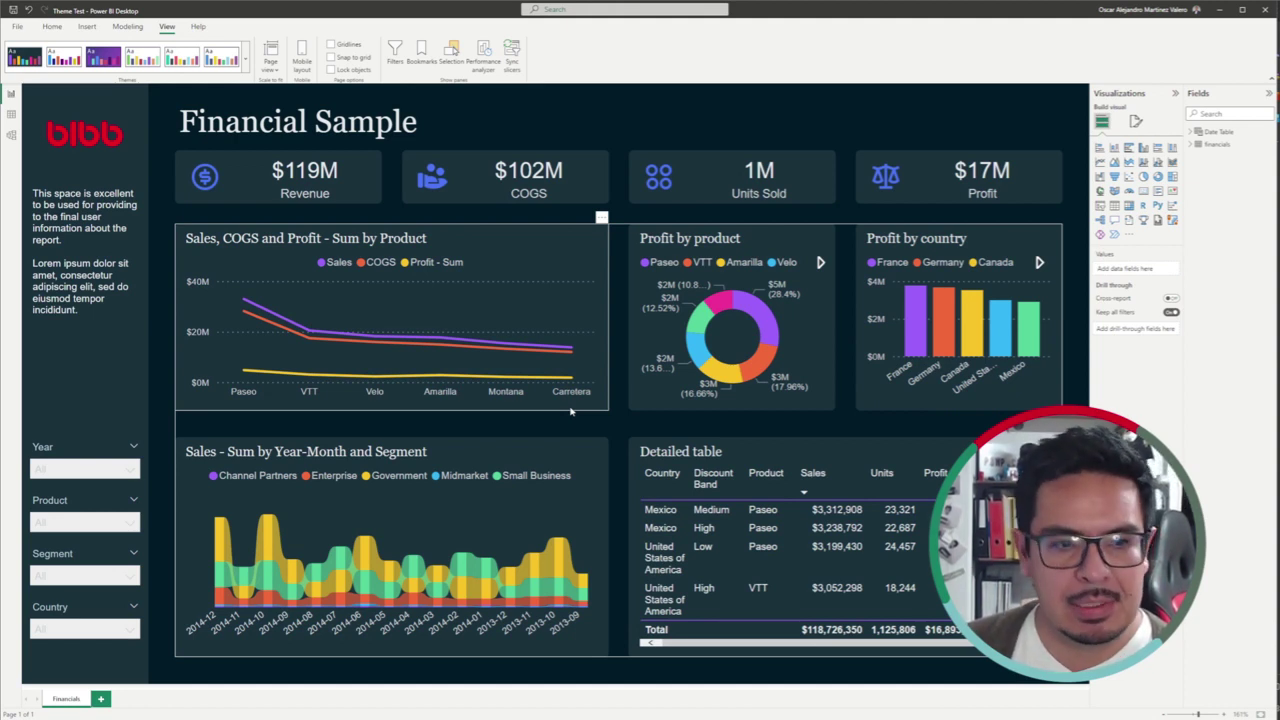
# Import a light theme JSON file to return the report to a light look.
pyautogui.click(247, 68)
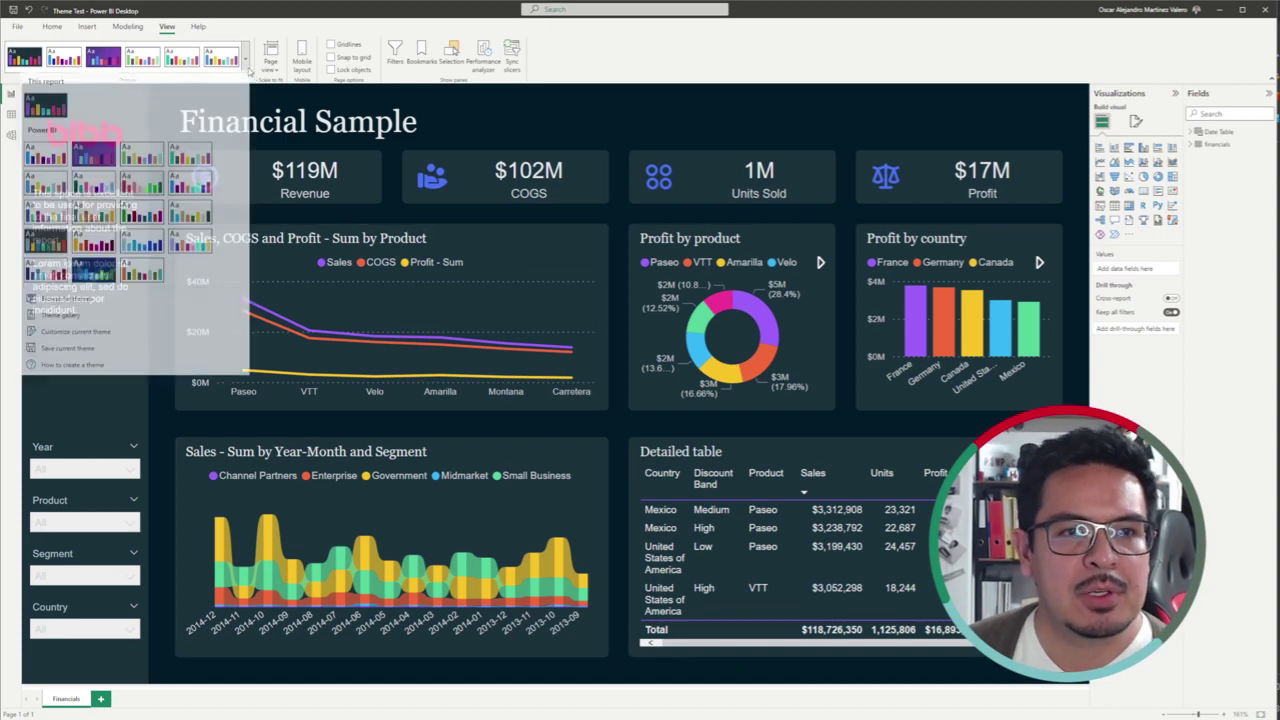
pyautogui.click(111, 301)
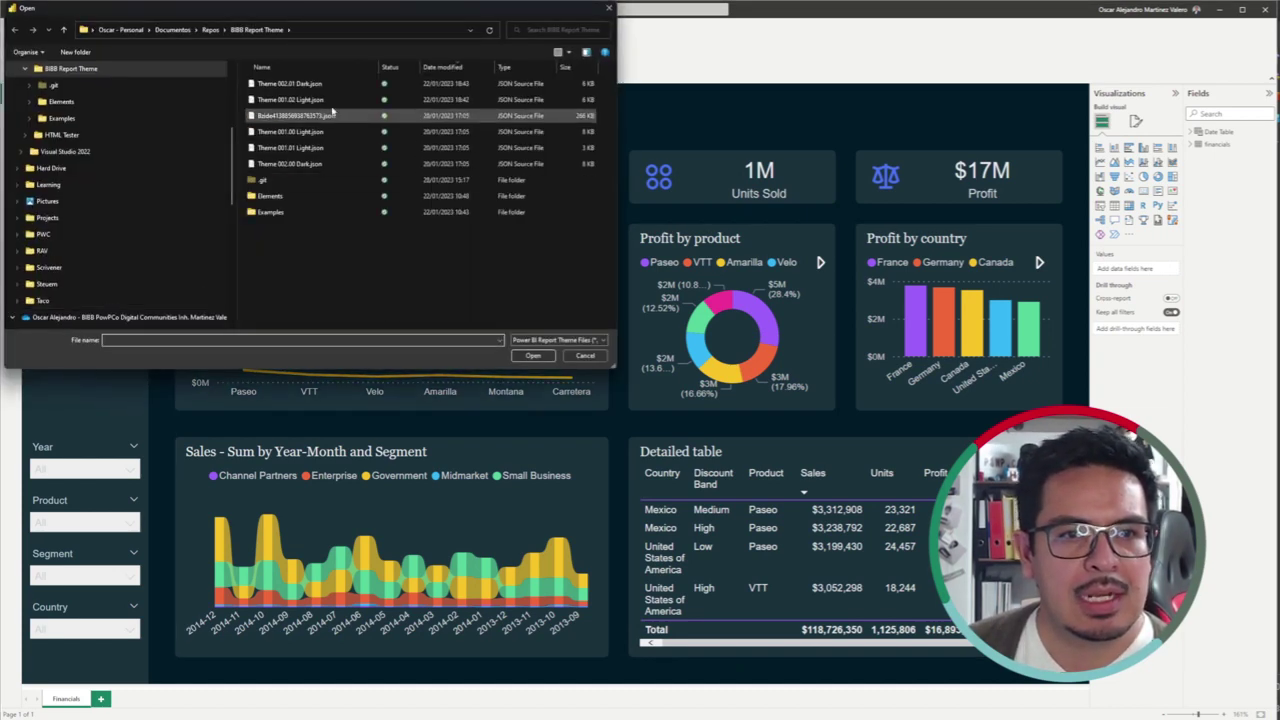
pyautogui.doubleClick(357, 118)
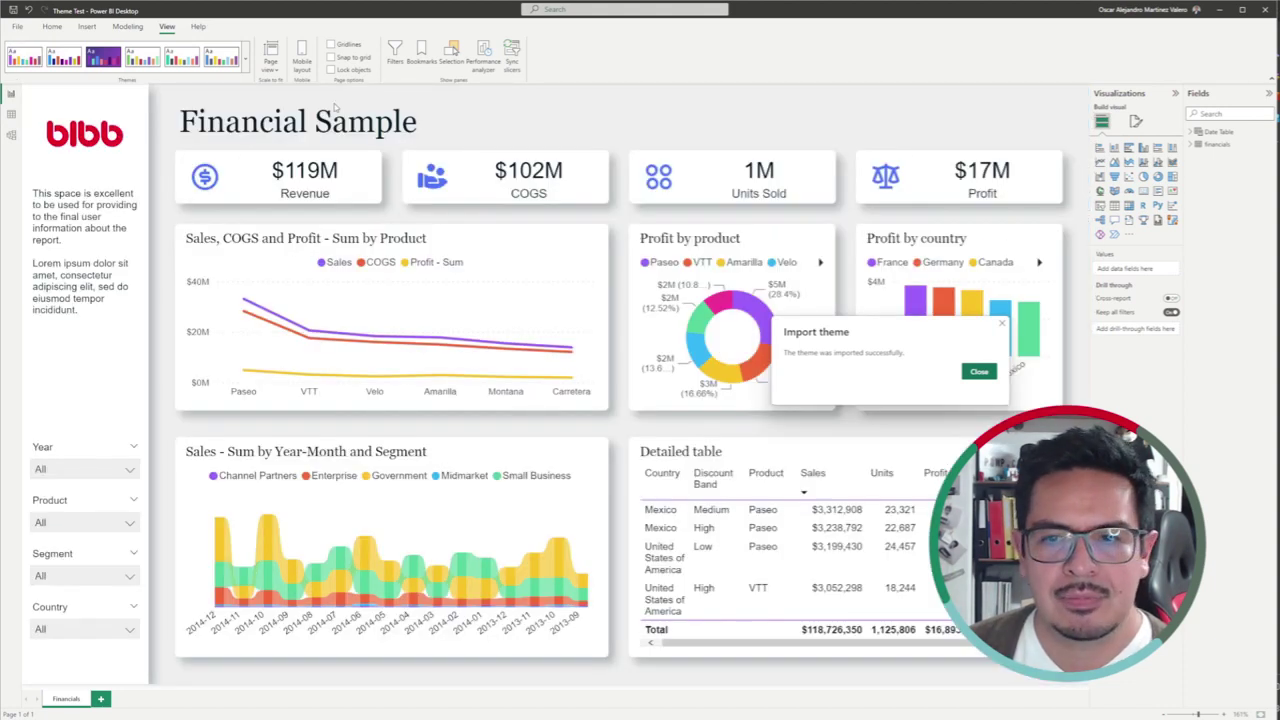
pyautogui.click(977, 371)
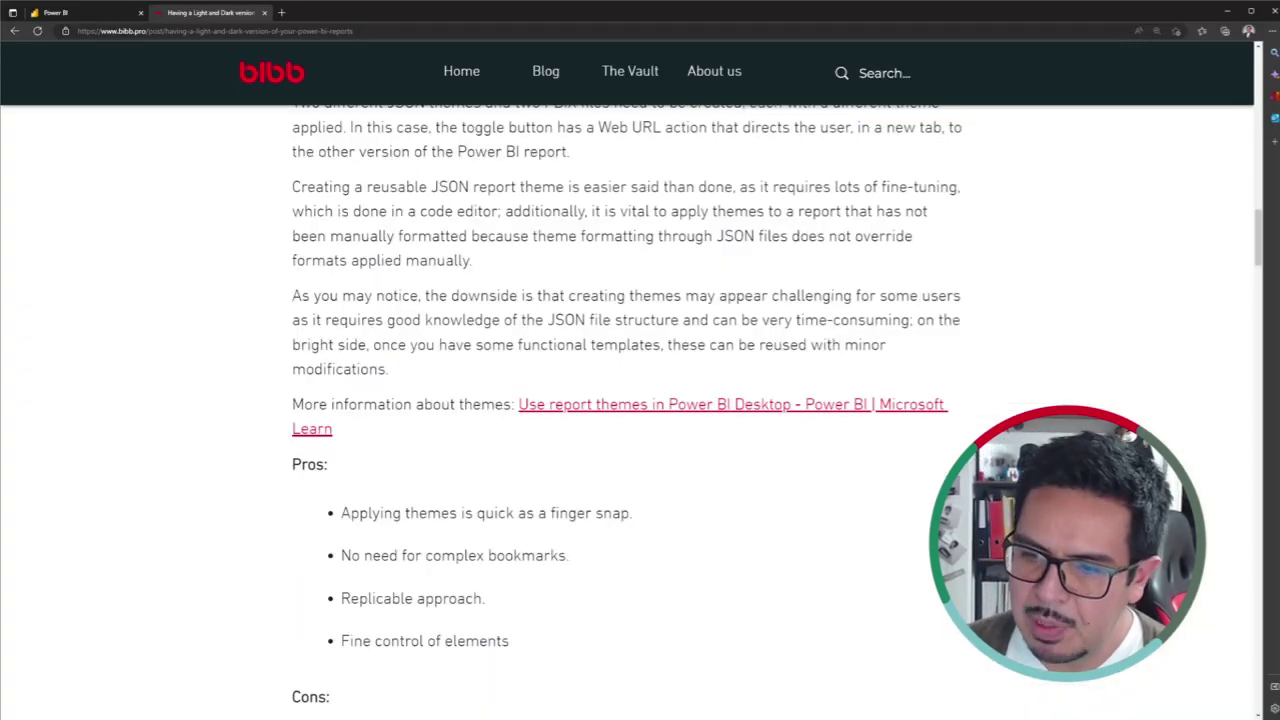
# Open Theme Dark and Theme Light from the Recent list in new browser tabs.
pyautogui.click(62, 12)
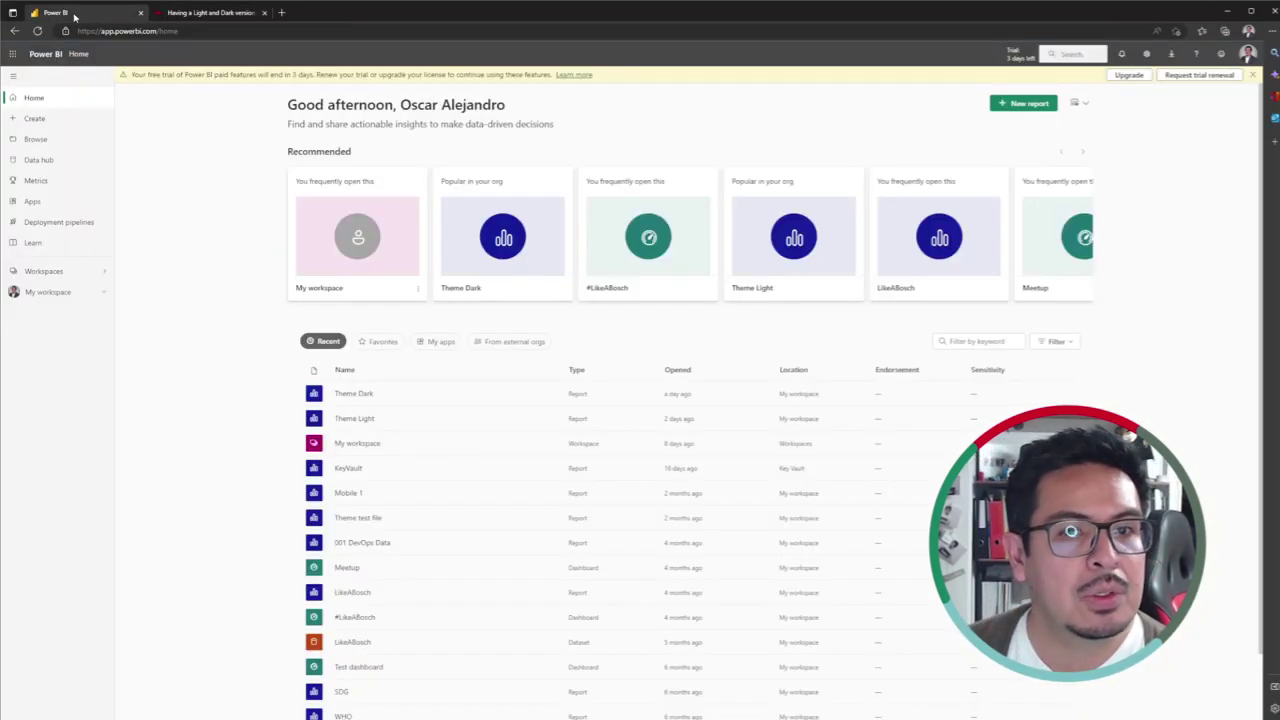
pyautogui.middleClick(354, 394)
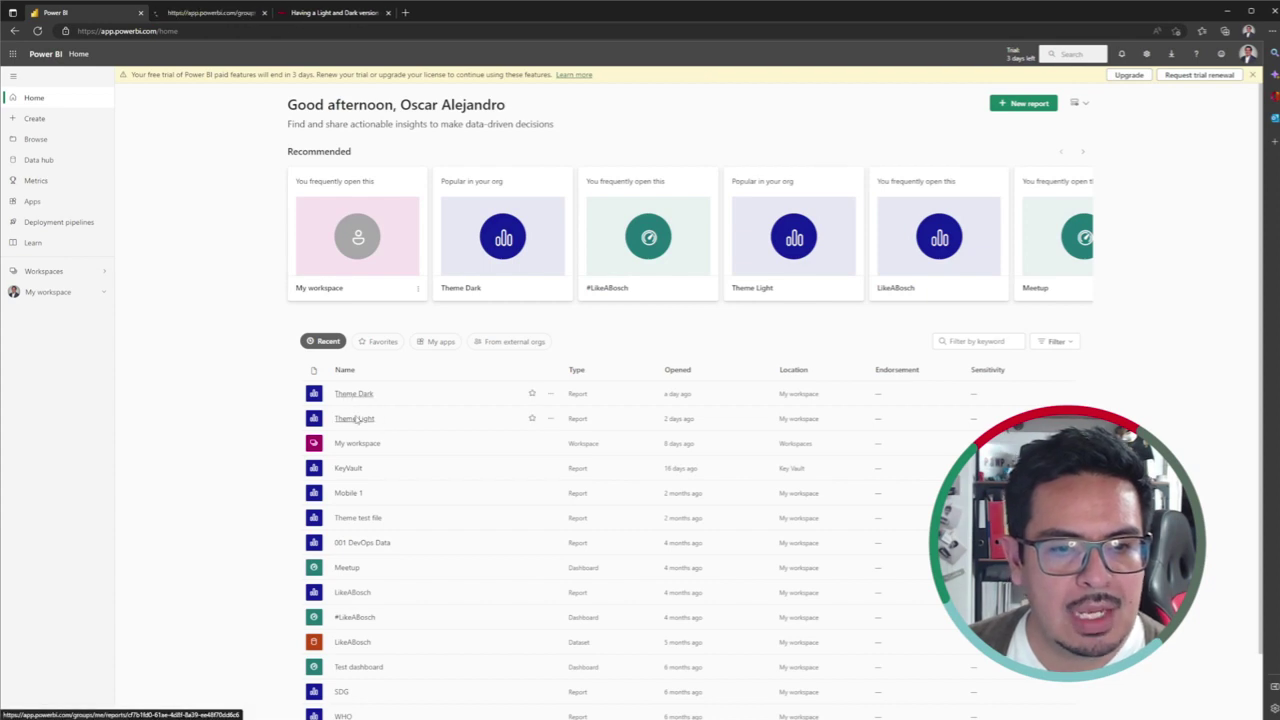
pyautogui.middleClick(354, 418)
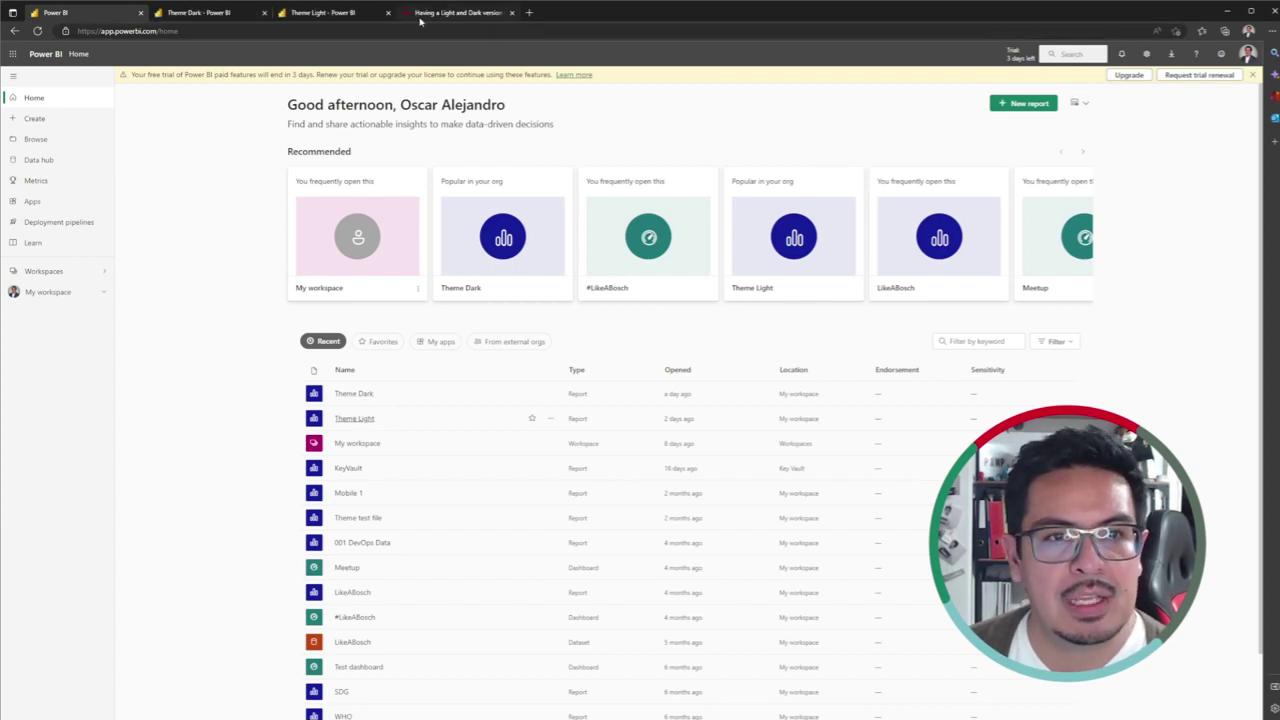
# Flip between the Theme Dark and Theme Light tabs to compare the two reports.
pyautogui.click(217, 13)
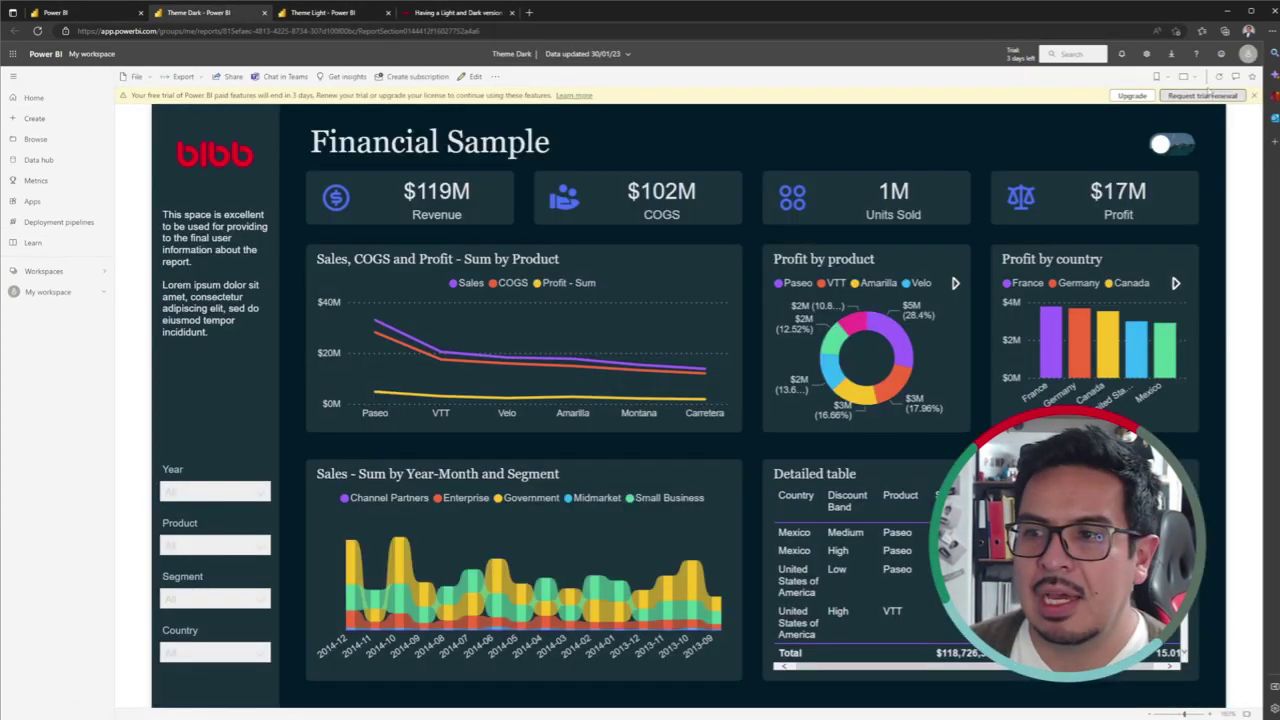
pyautogui.click(330, 13)
pyautogui.click(1254, 95)
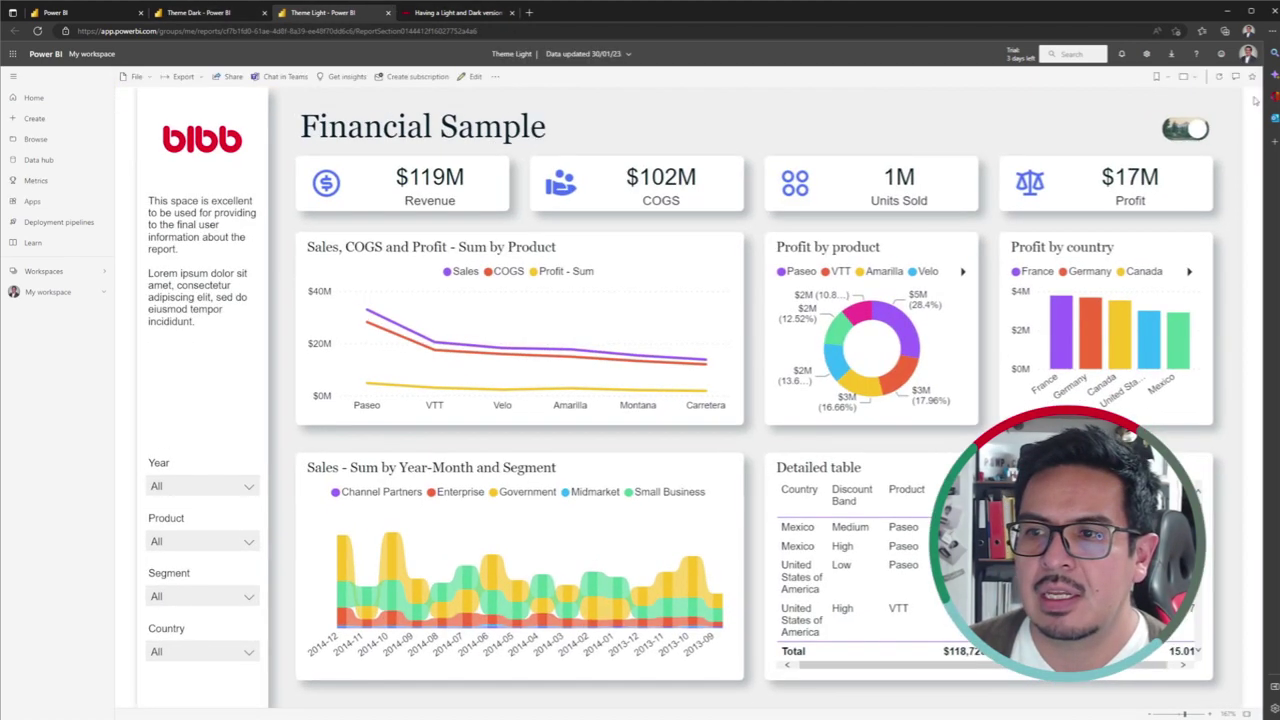
pyautogui.click(250, 13)
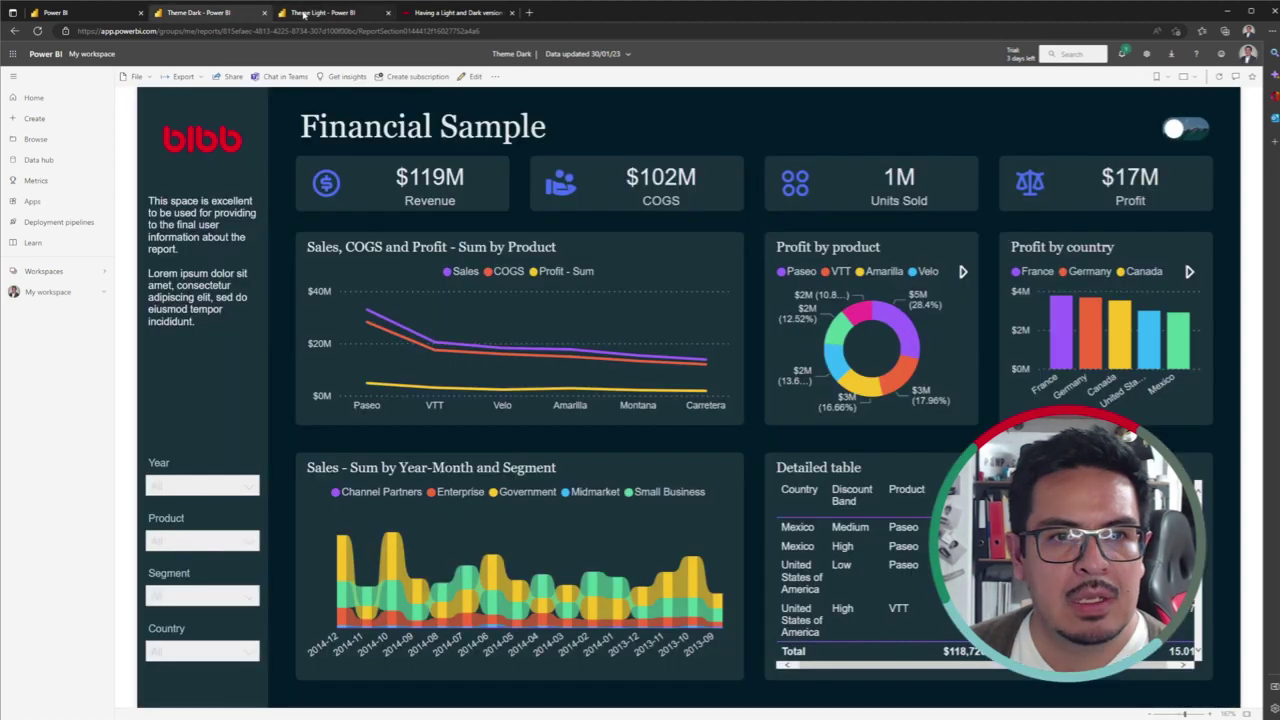
pyautogui.click(282, 14)
pyautogui.click(240, 13)
pyautogui.click(310, 14)
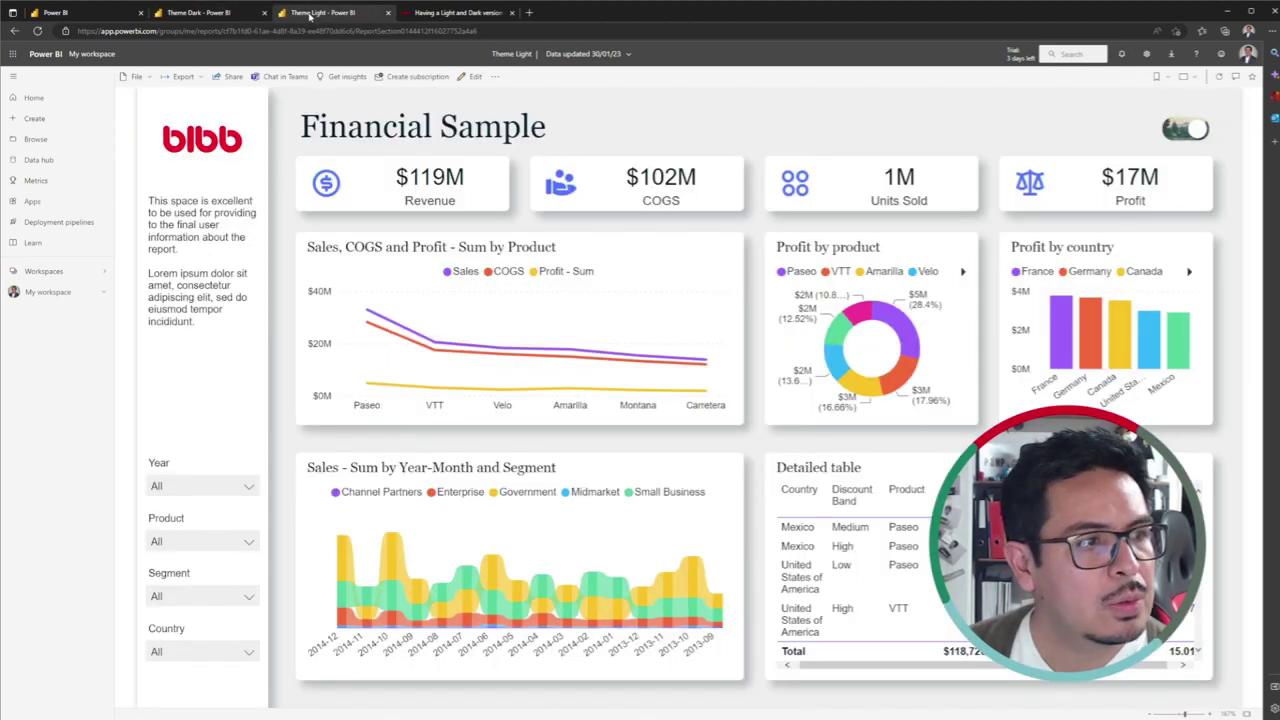
pyautogui.click(226, 14)
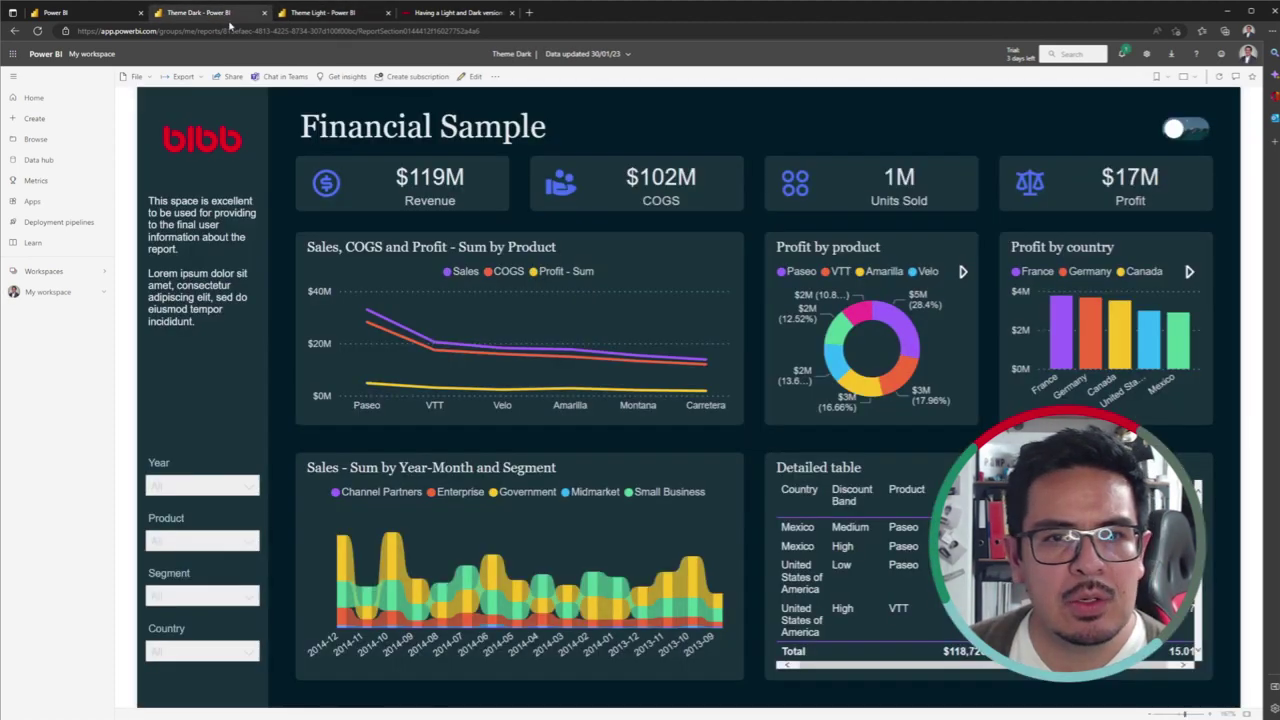
# Give the dark report's toggle image a Web URL action pointing to the light report's address.
pyautogui.click(471, 77)
pyautogui.click(1008, 122)
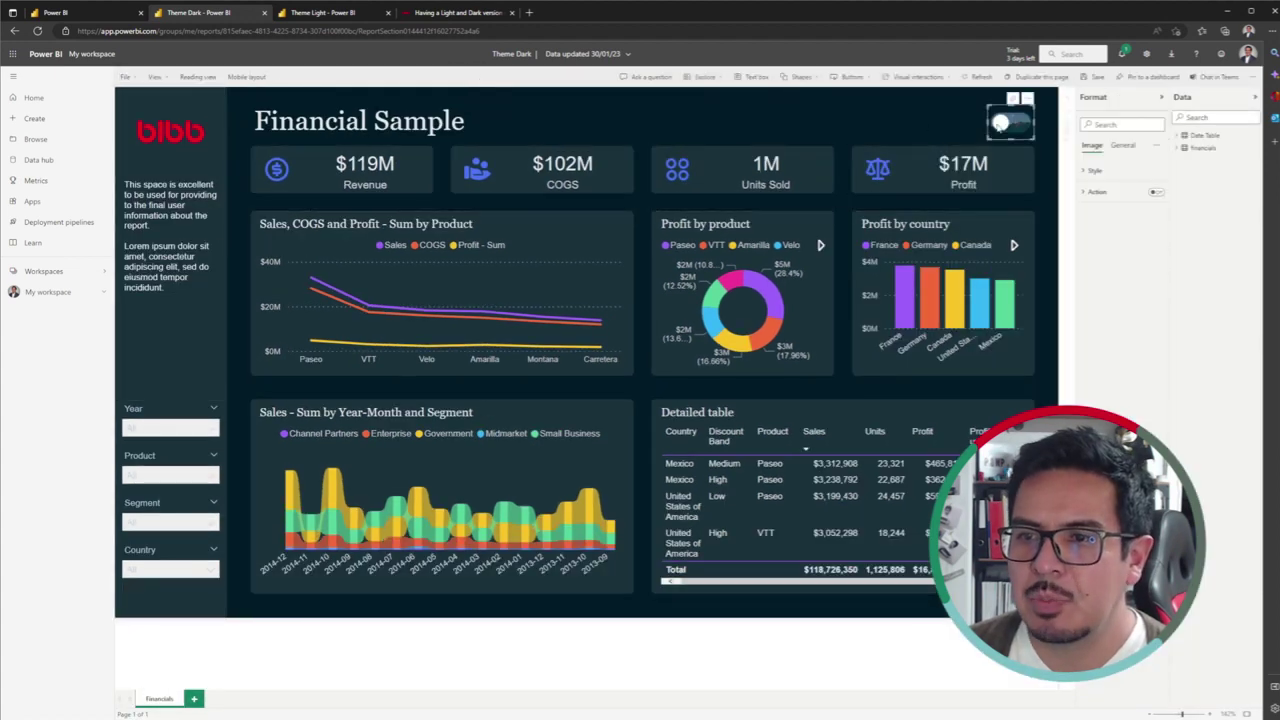
pyautogui.click(1097, 191)
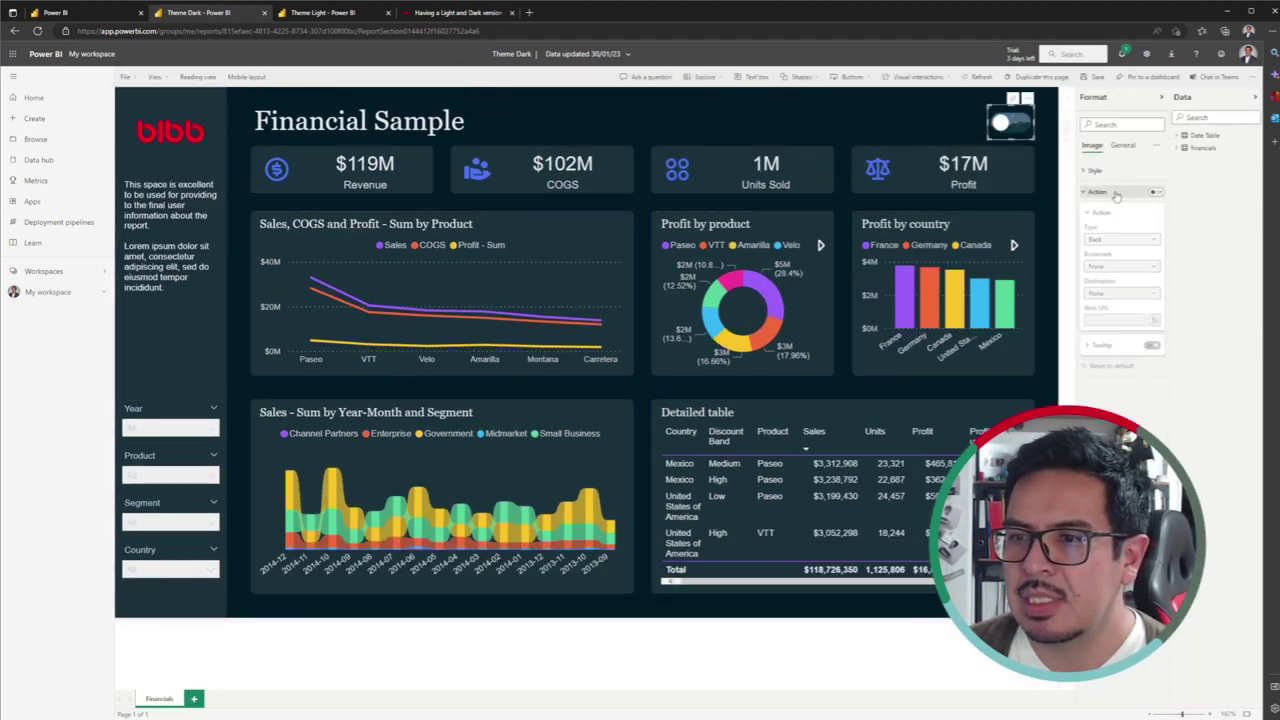
pyautogui.click(1155, 192)
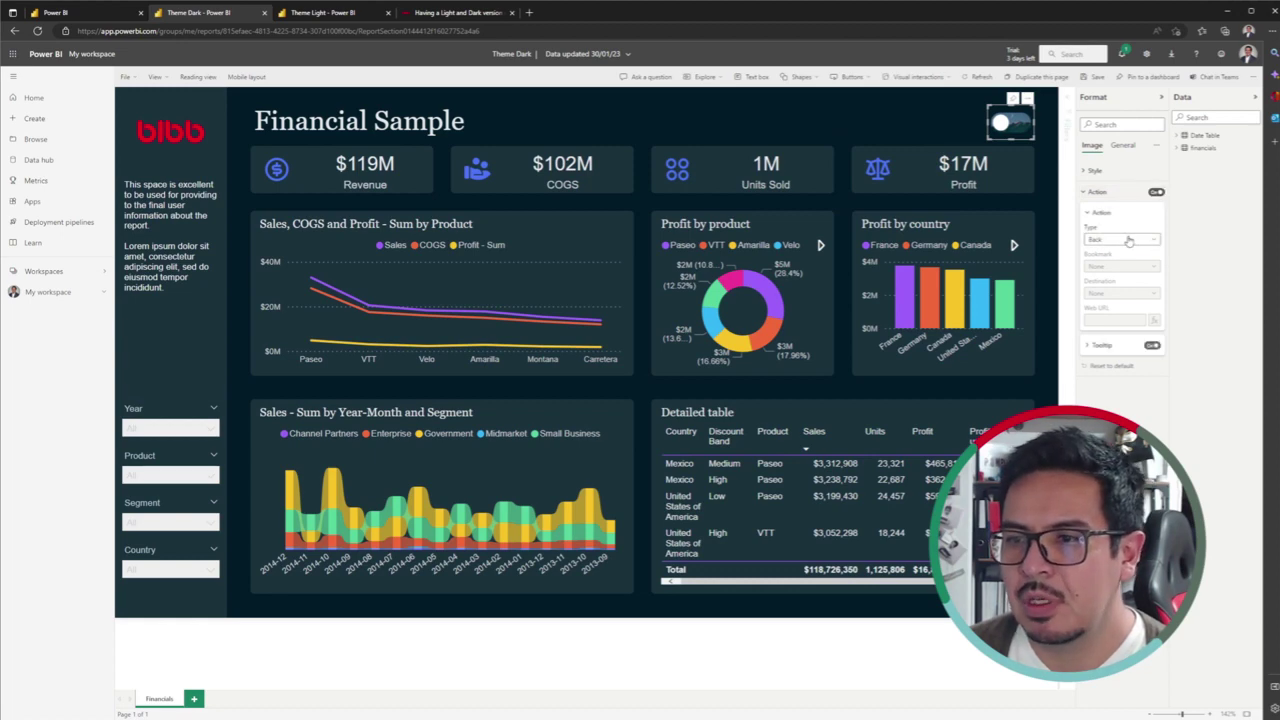
pyautogui.click(1123, 240)
pyautogui.click(1122, 300)
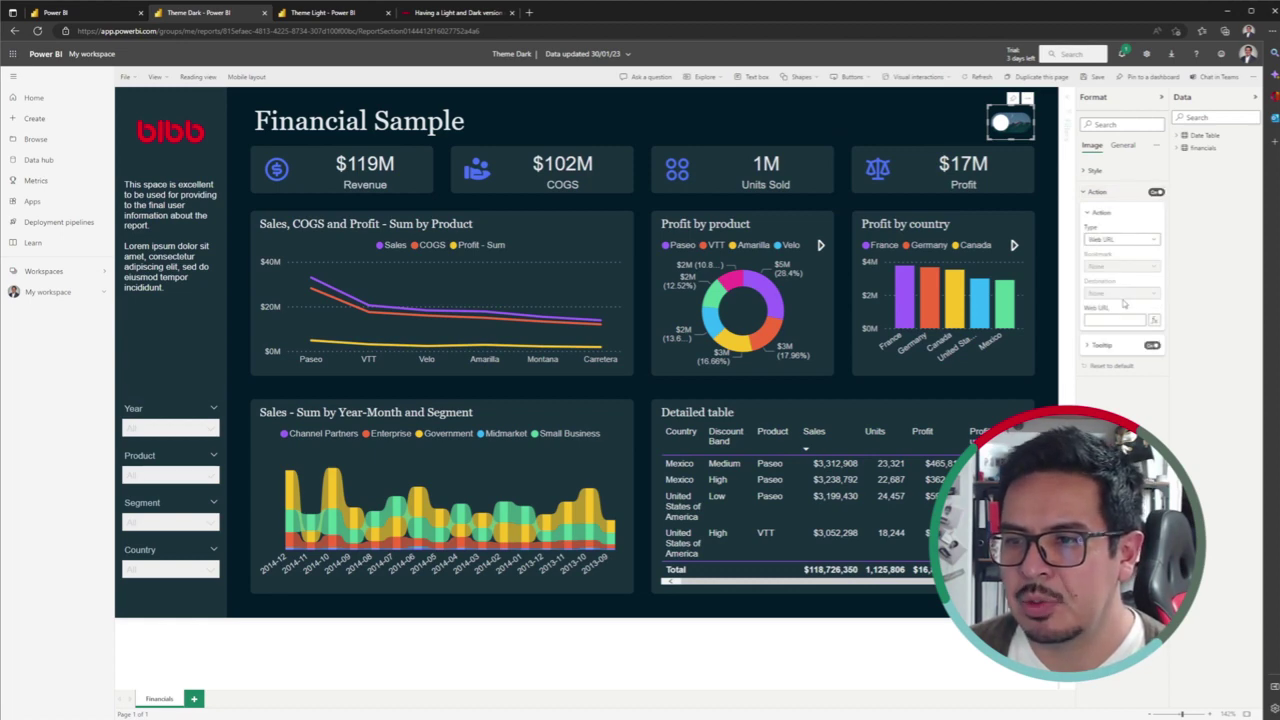
pyautogui.click(325, 13)
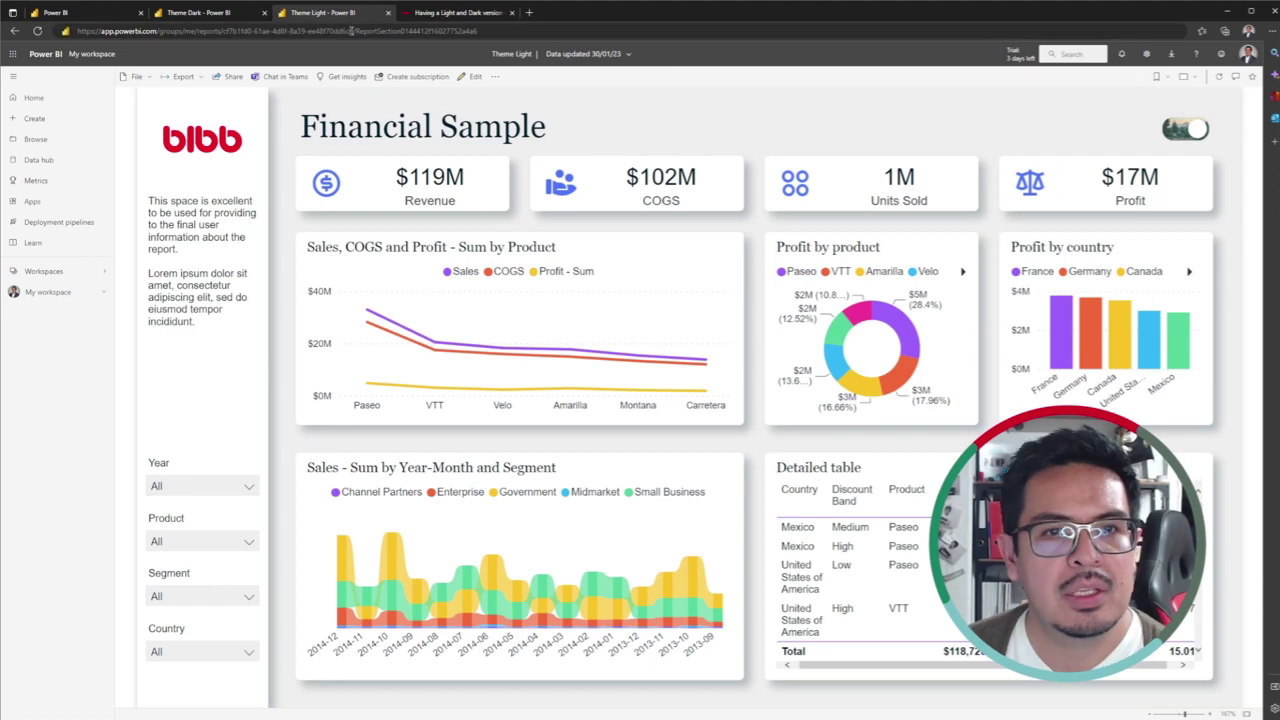
pyautogui.click(352, 31)
pyautogui.click(200, 12)
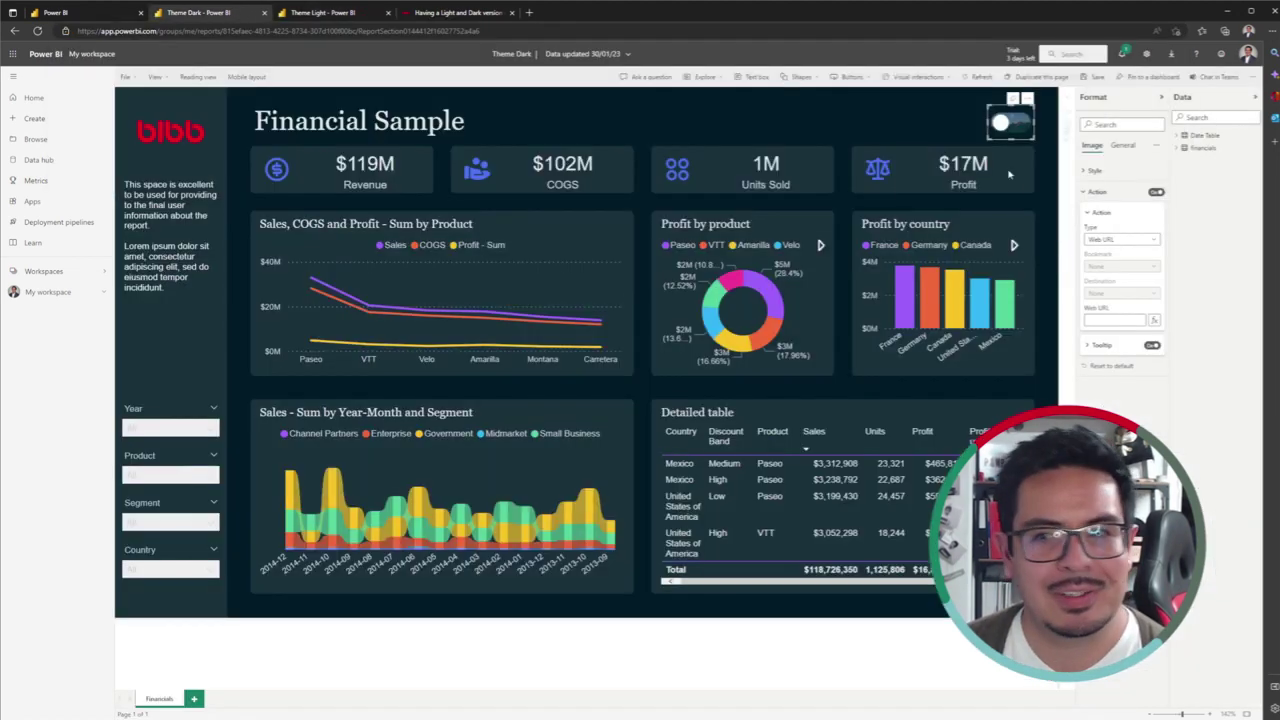
pyautogui.hotkey('ctrl', 'v')
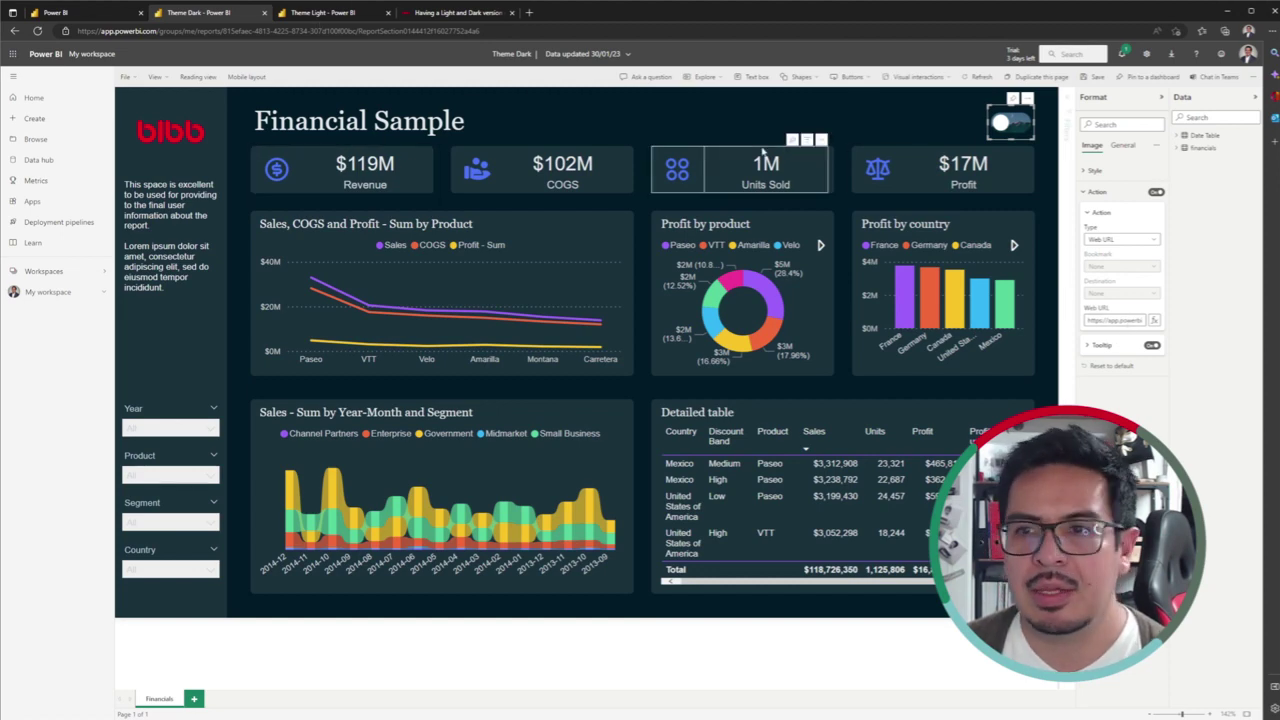
# Save the Theme Dark report and switch back to Reading view.
pyautogui.click(1096, 78)
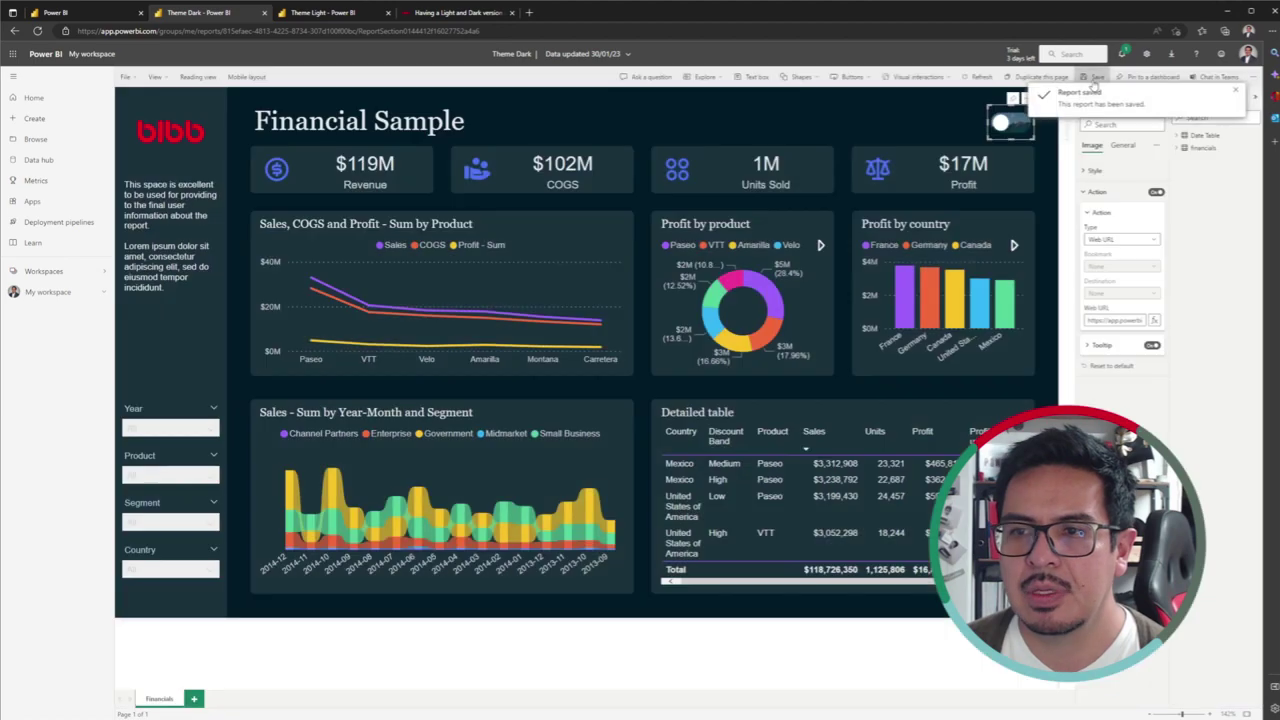
pyautogui.click(1235, 91)
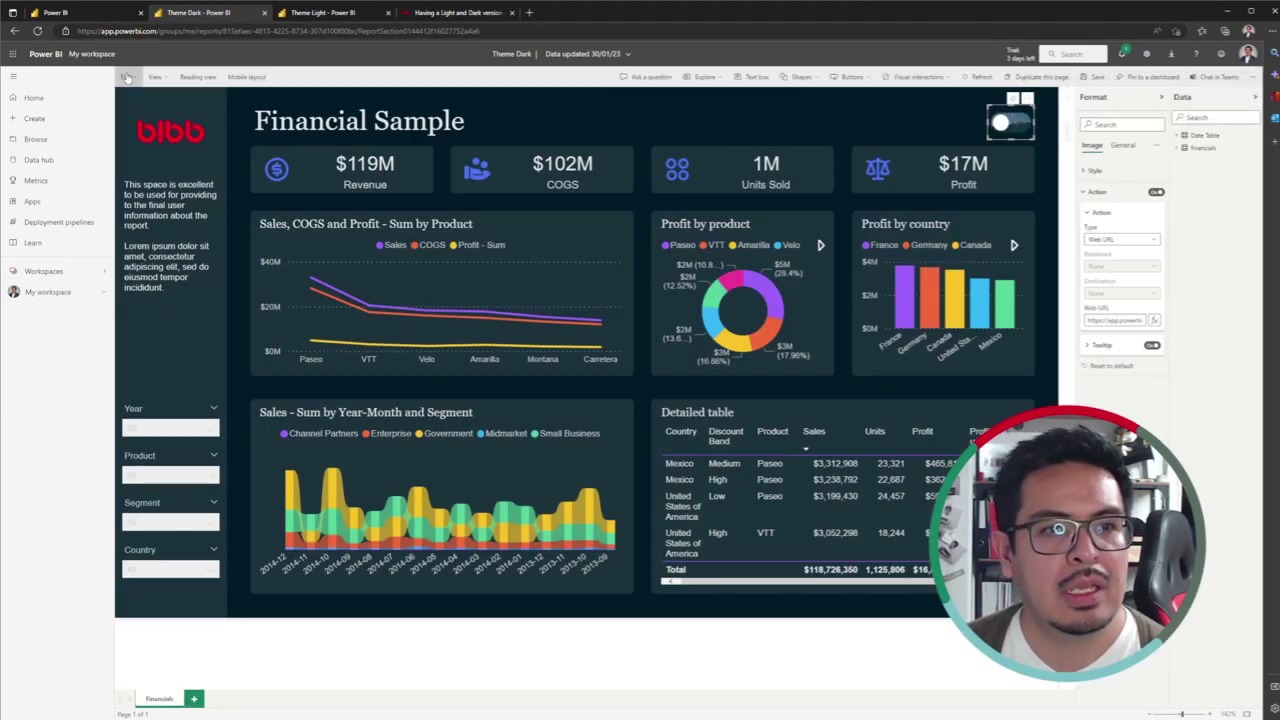
pyautogui.click(156, 79)
pyautogui.click(158, 80)
pyautogui.click(158, 84)
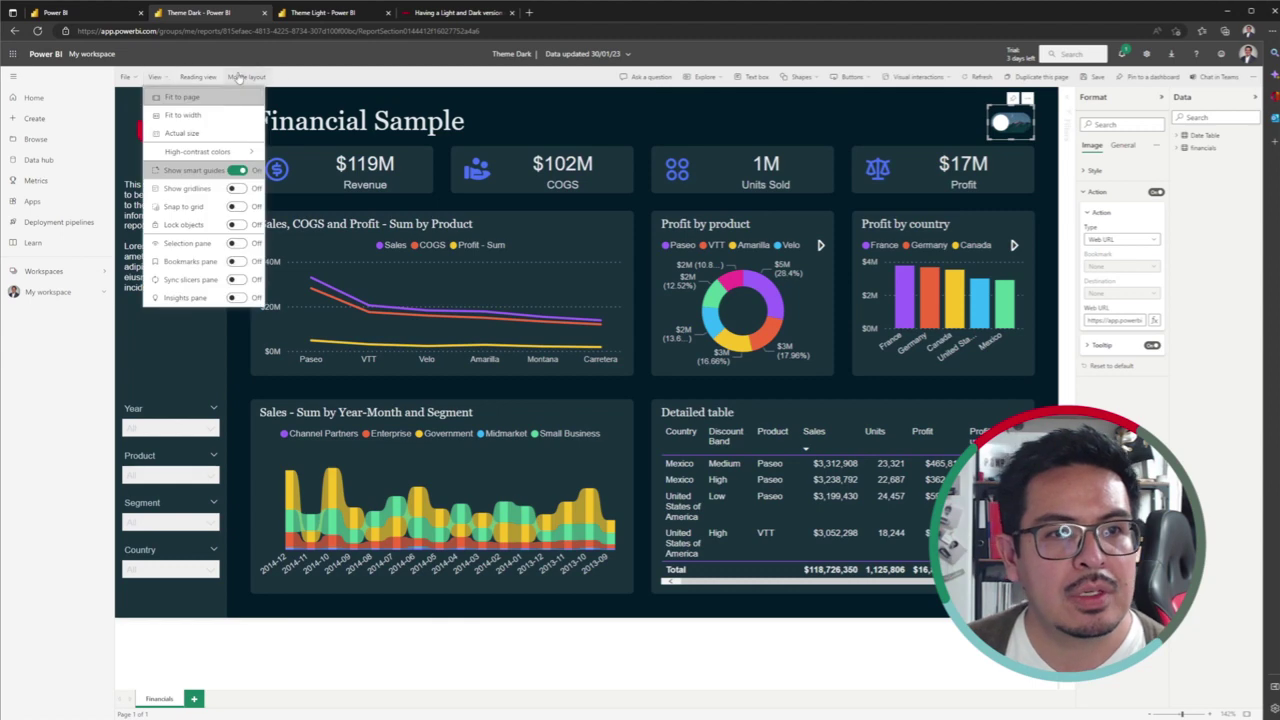
pyautogui.click(198, 77)
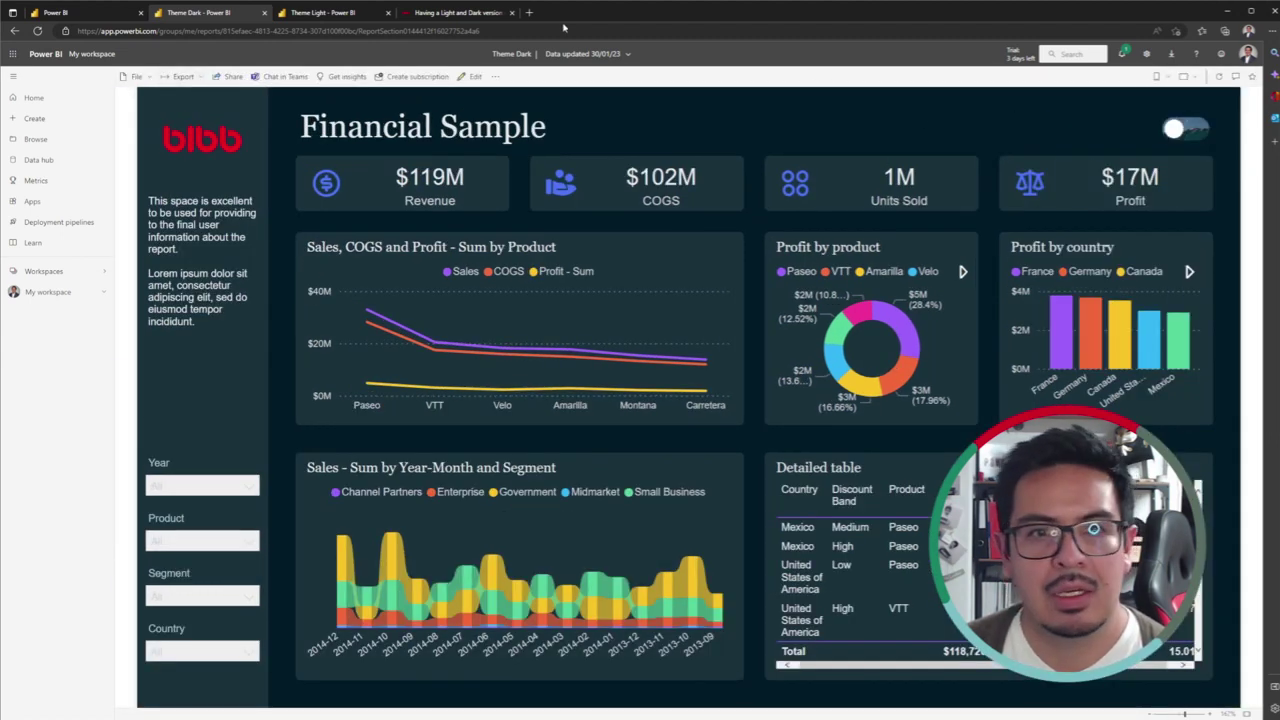
# Test the dark report's toggle link, then close the duplicate Theme Light tab.
pyautogui.click(1175, 132)
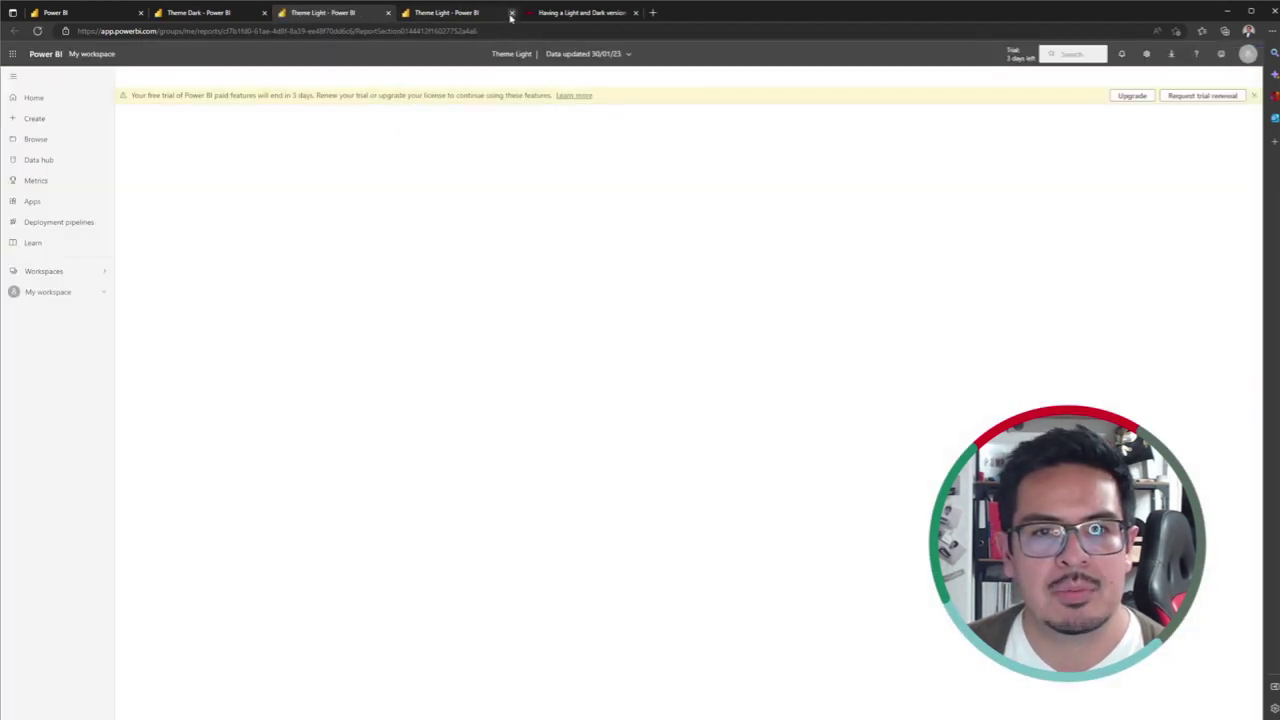
pyautogui.click(1254, 96)
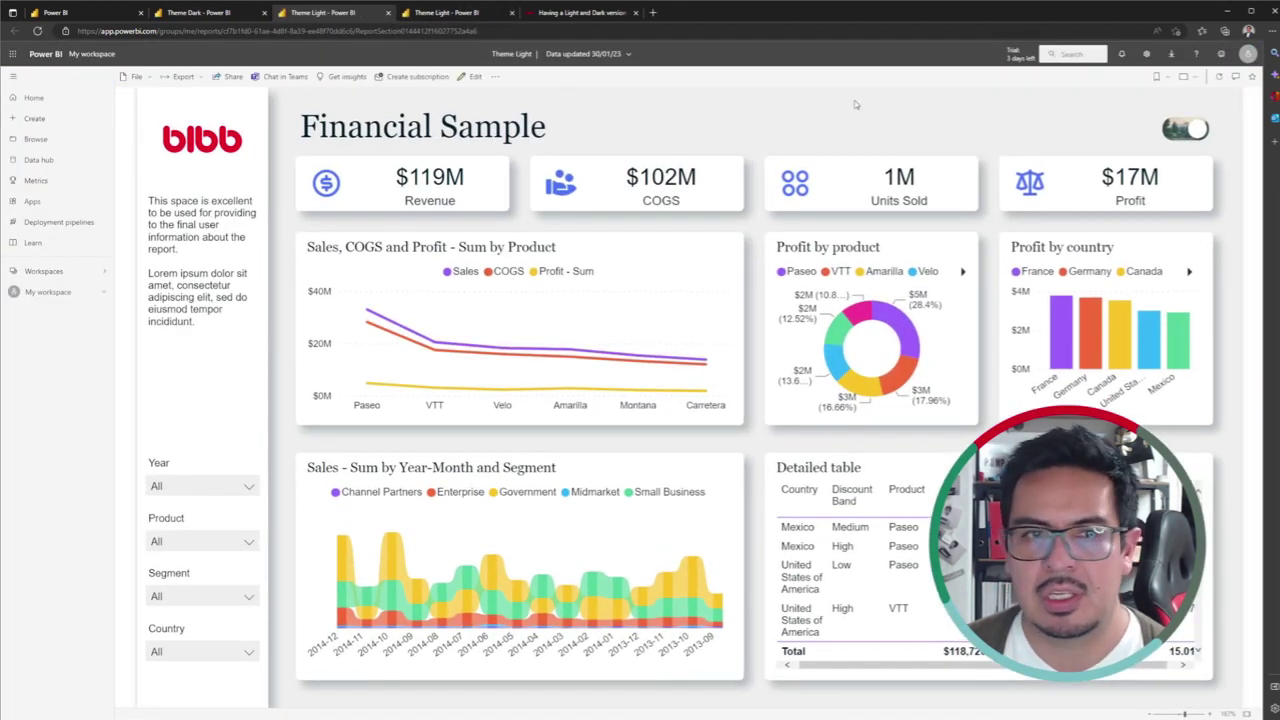
pyautogui.click(238, 13)
pyautogui.click(345, 13)
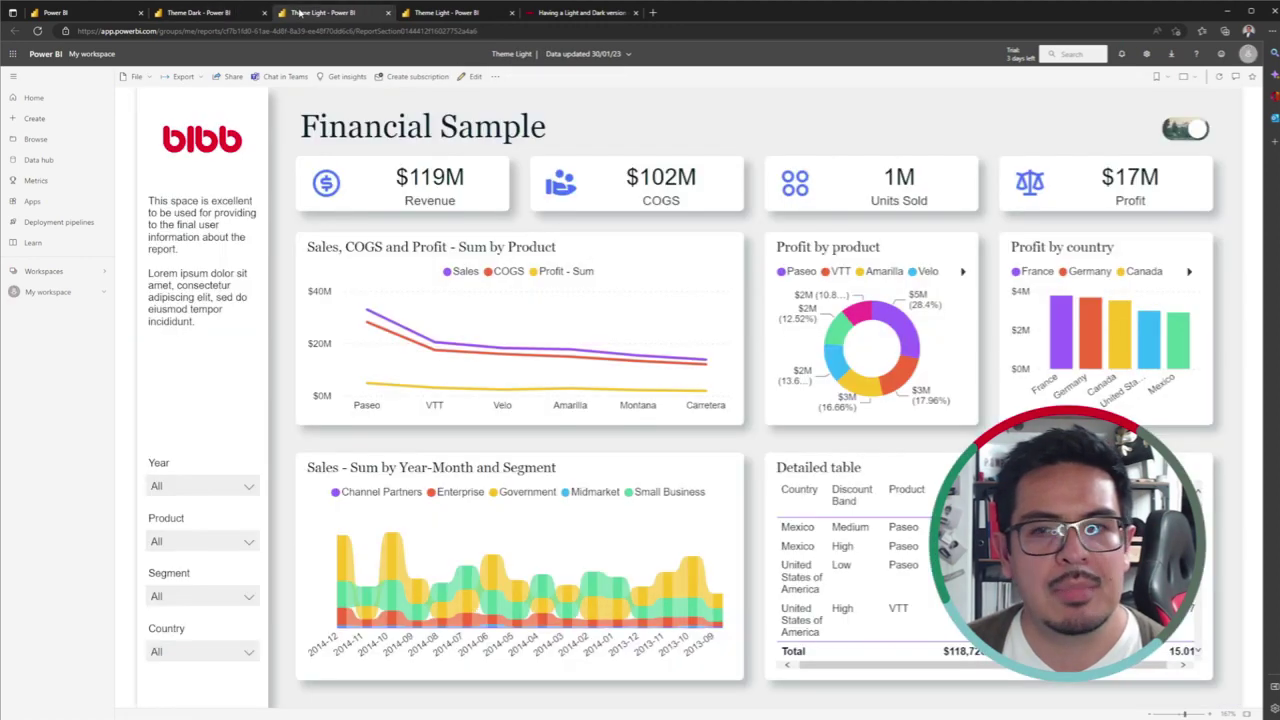
pyautogui.click(511, 13)
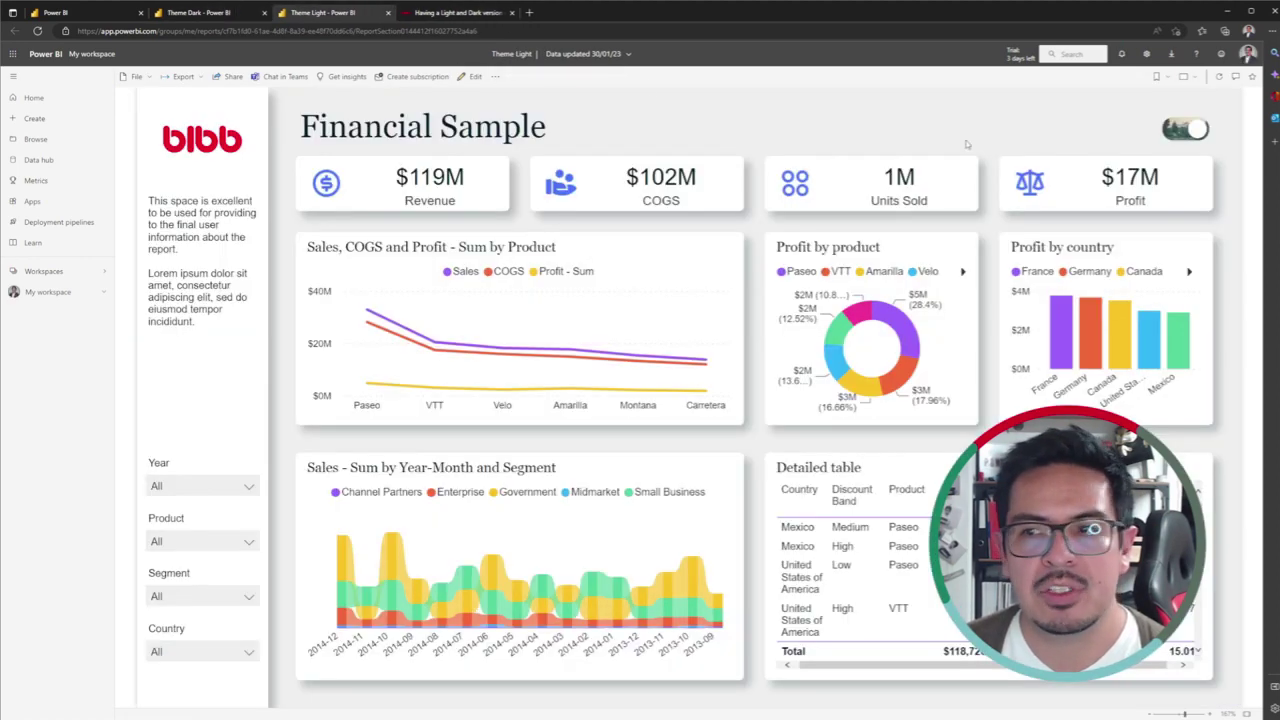
# Give the light report's toggle image a Web URL action to the dark report, then save it.
pyautogui.click(475, 77)
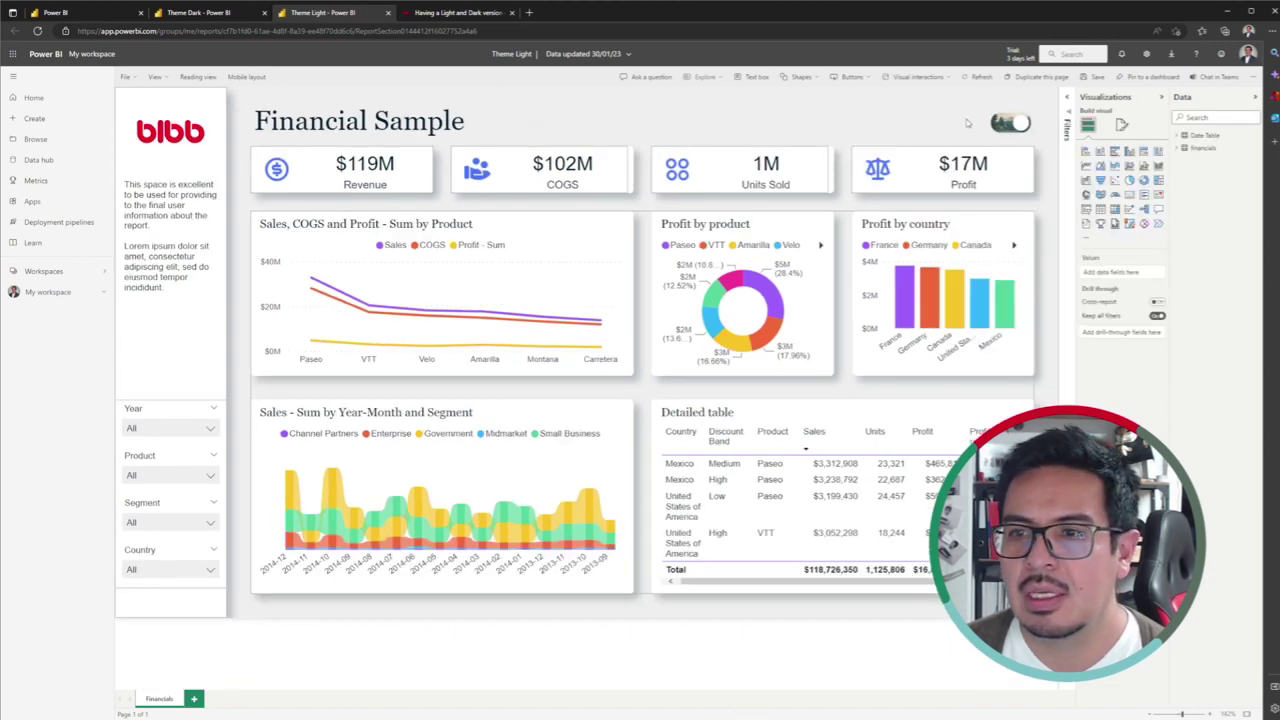
pyautogui.click(1121, 124)
pyautogui.click(1100, 191)
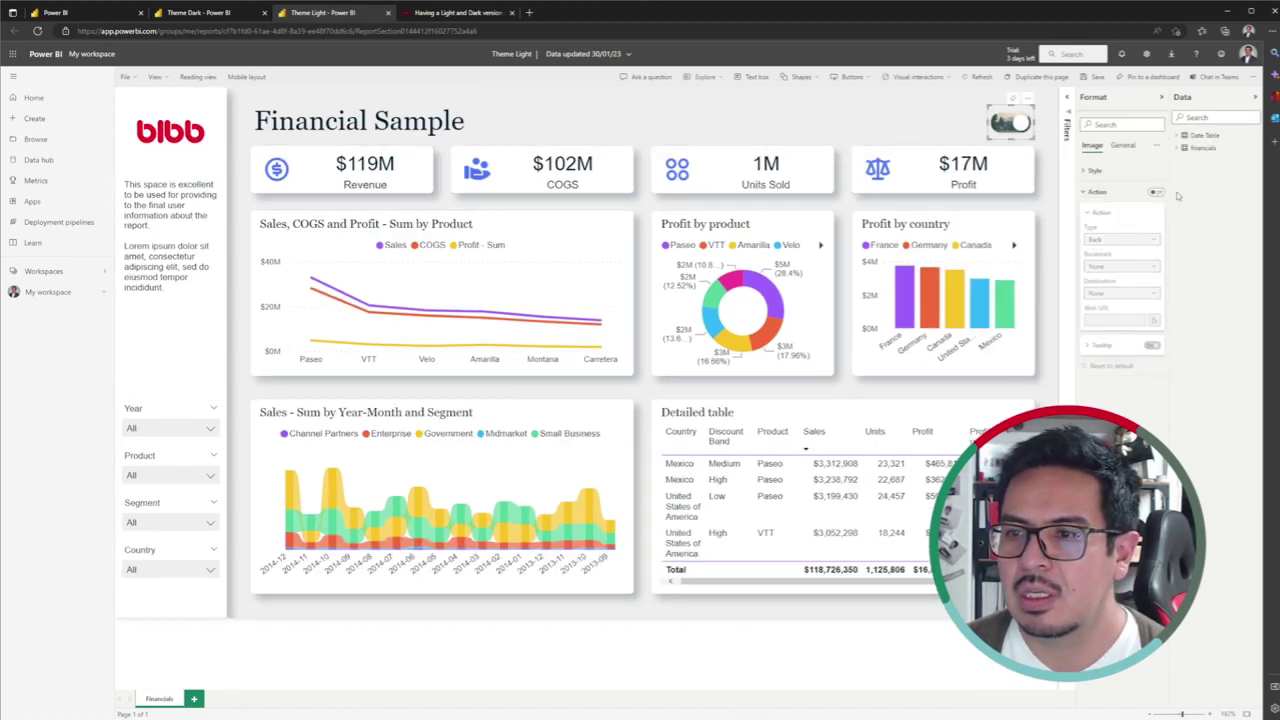
pyautogui.click(1155, 192)
pyautogui.click(1132, 240)
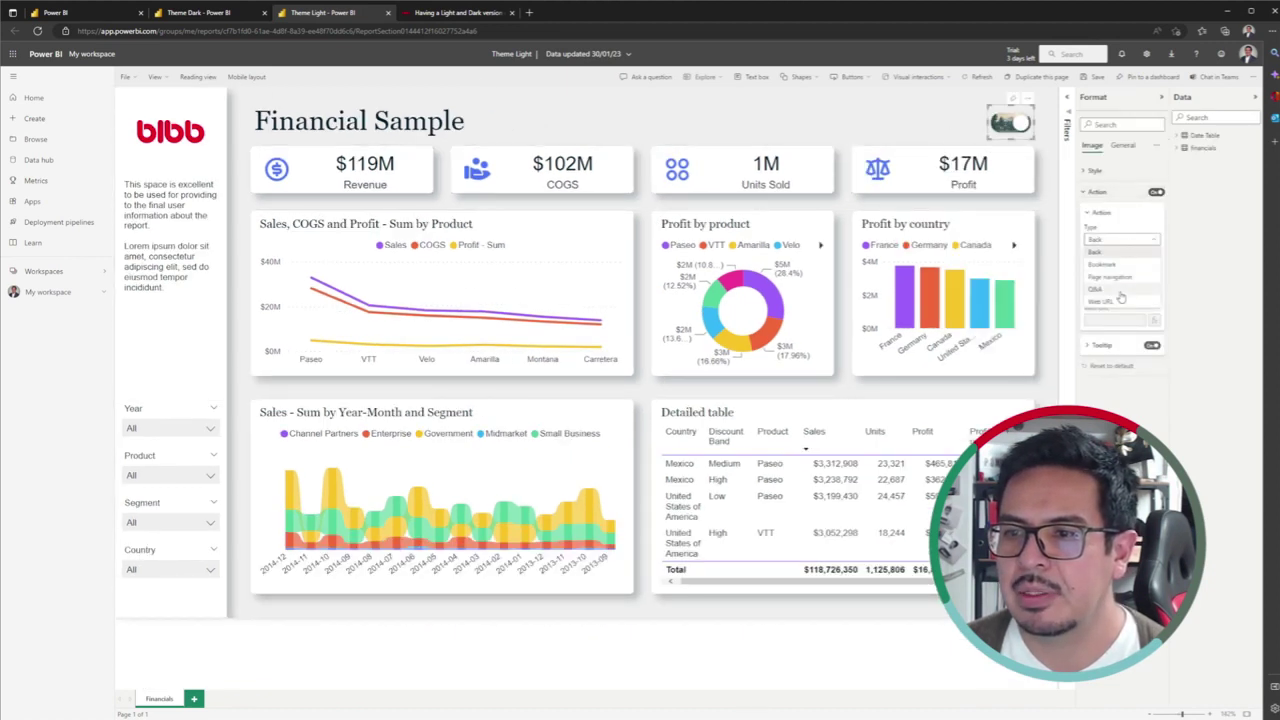
pyautogui.click(212, 12)
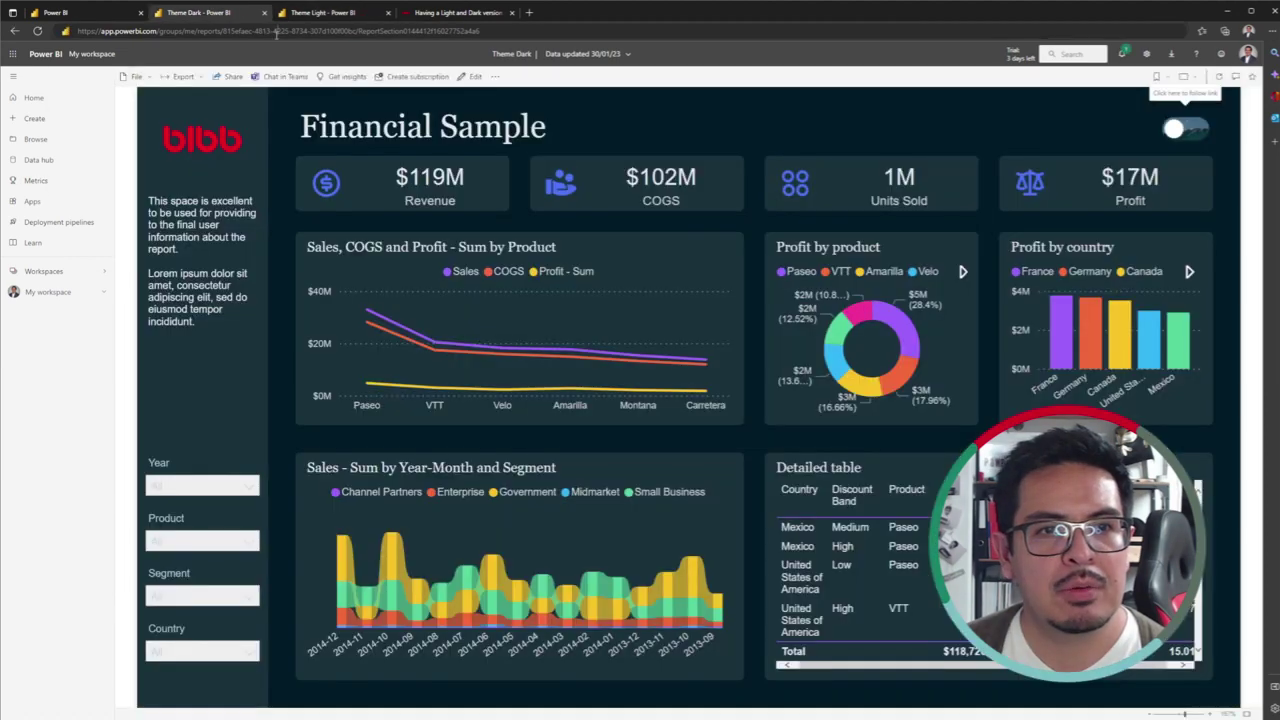
pyautogui.click(310, 13)
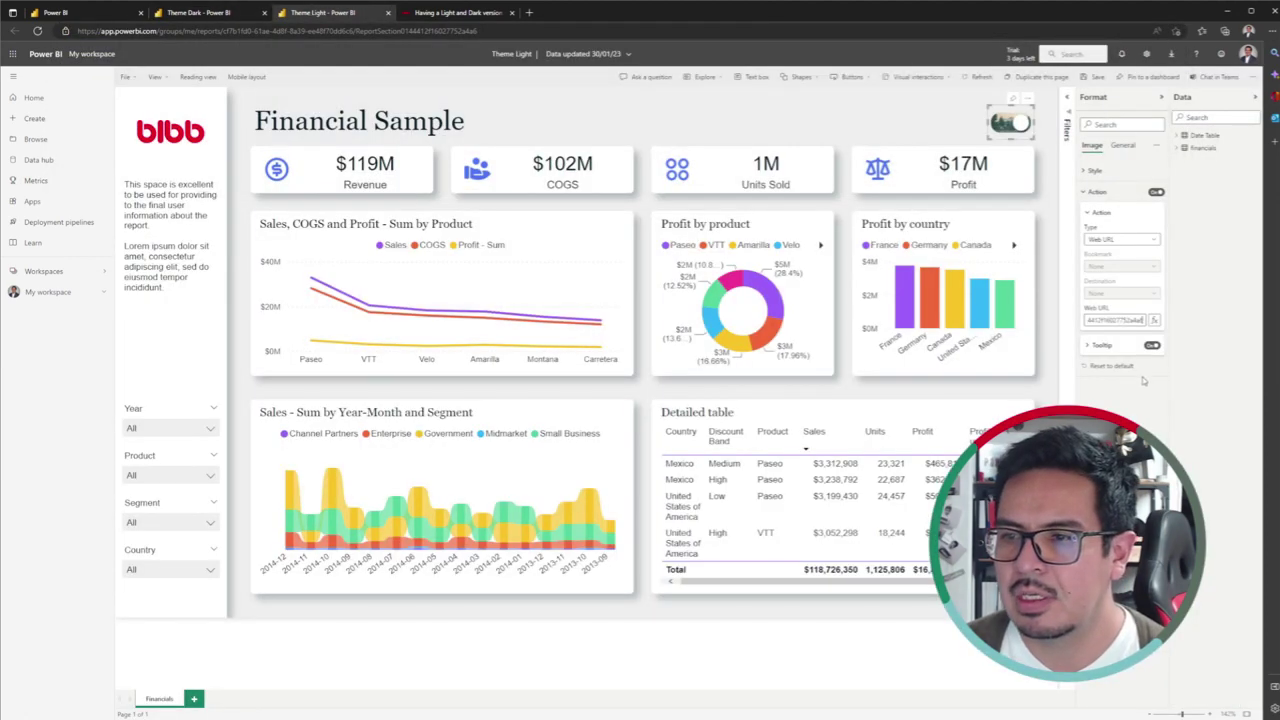
pyautogui.click(870, 113)
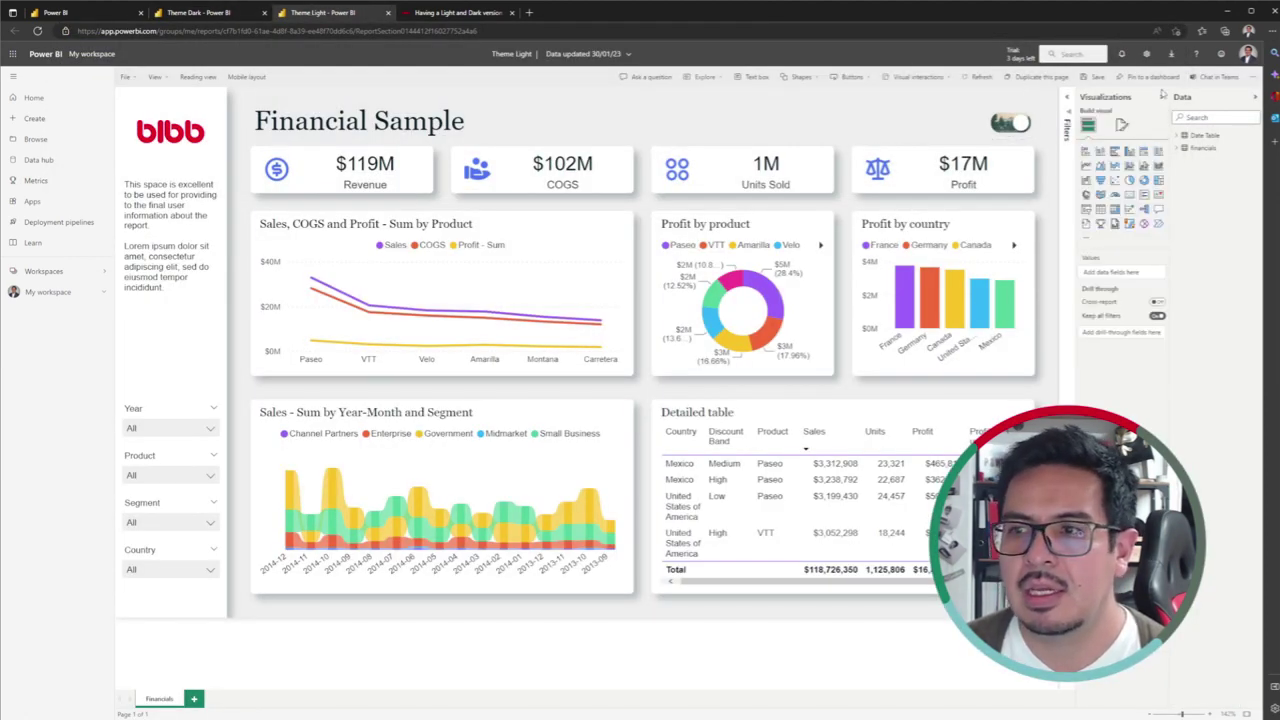
pyautogui.click(1092, 77)
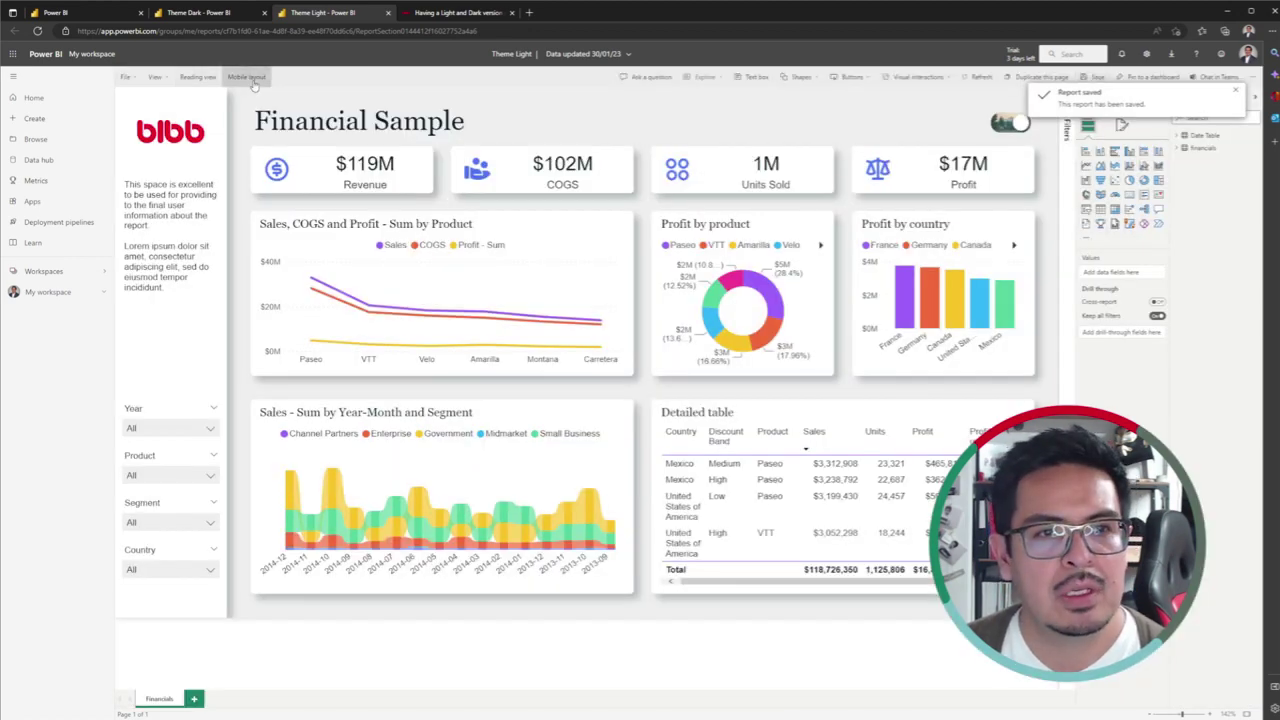
pyautogui.click(212, 79)
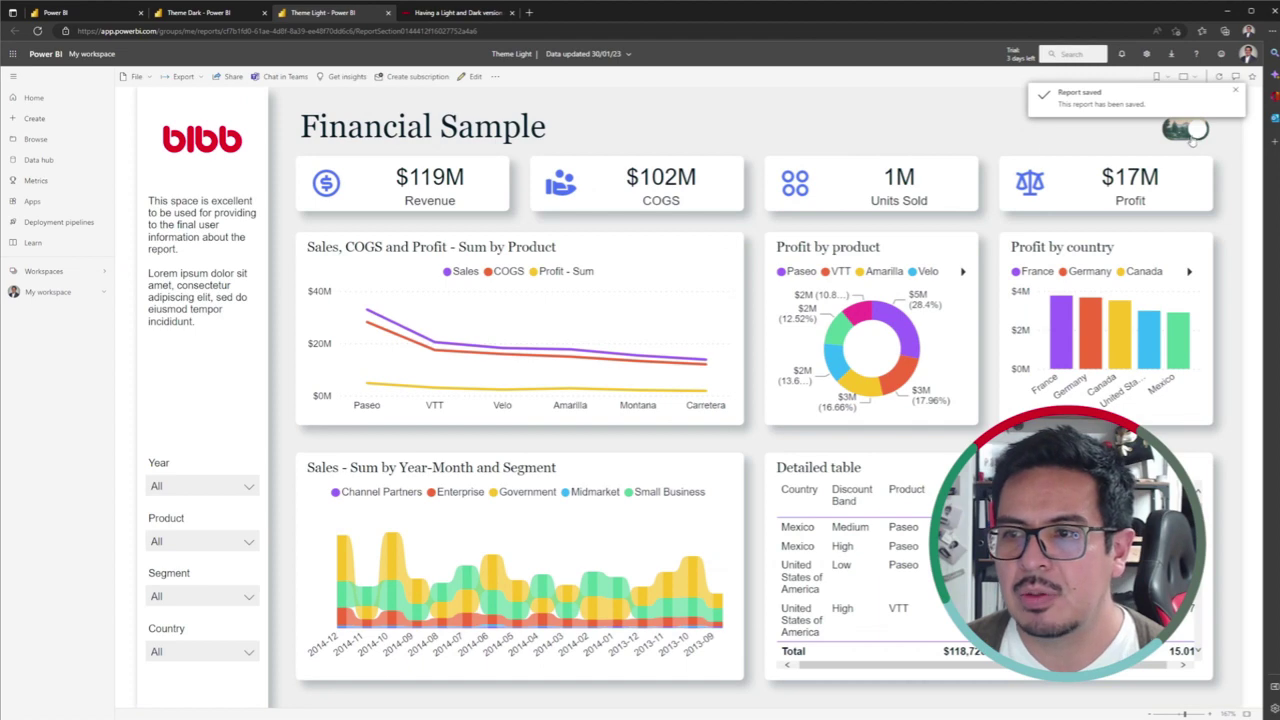
# Use the Theme Light report's toggle image to open Theme Dark in a new tab.
pyautogui.click(1188, 132)
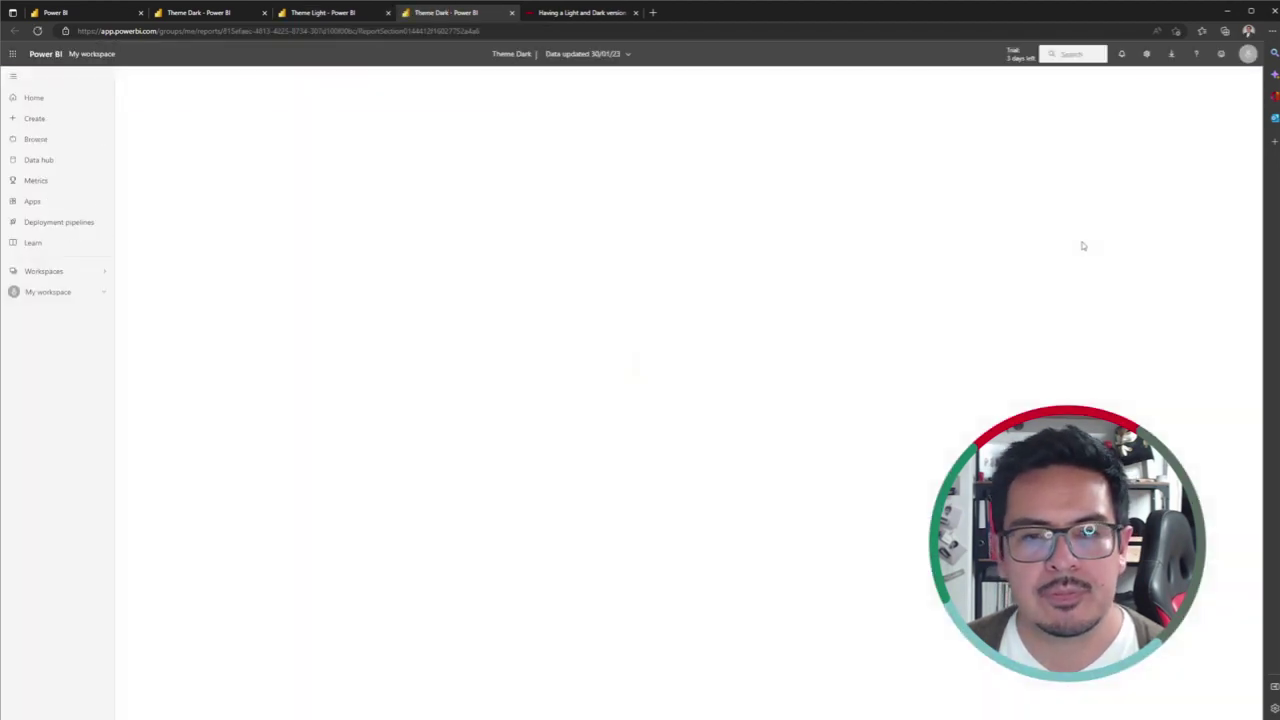